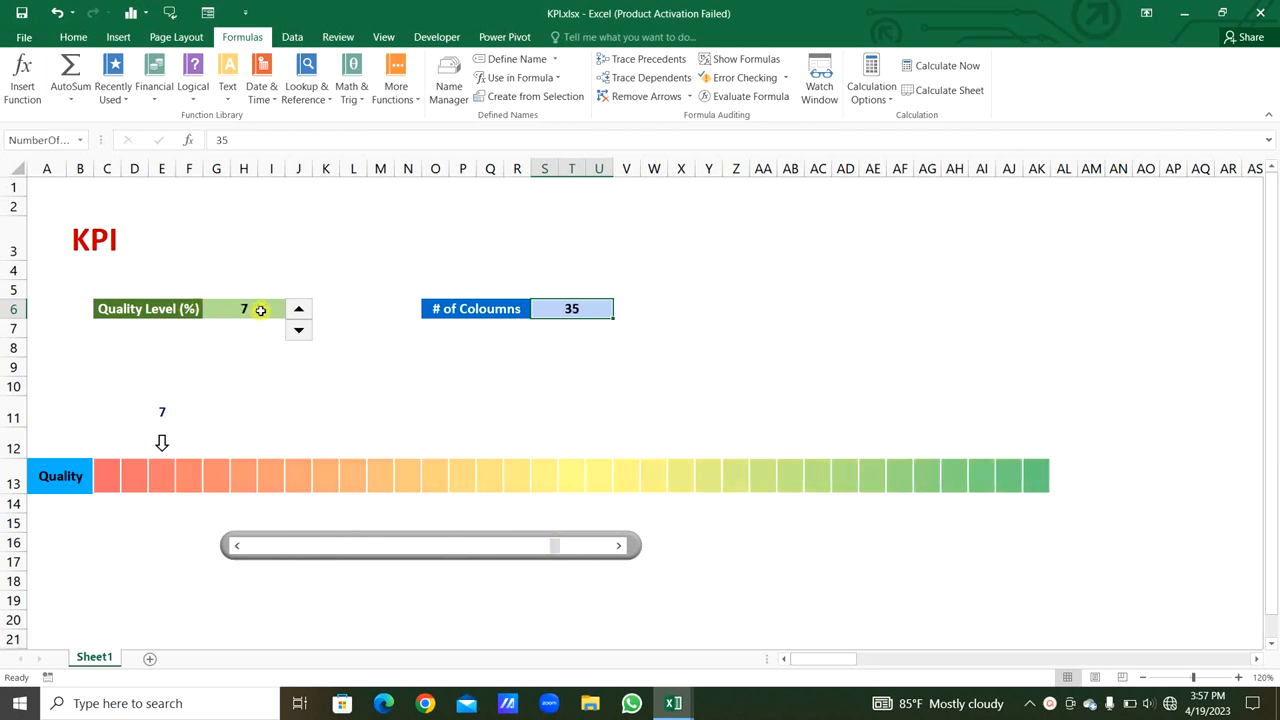
# - Step the Quality Level (%) value up and down to check how the indicator above the colour bar responds
pyautogui.click(260, 310)
pyautogui.click(298, 309)
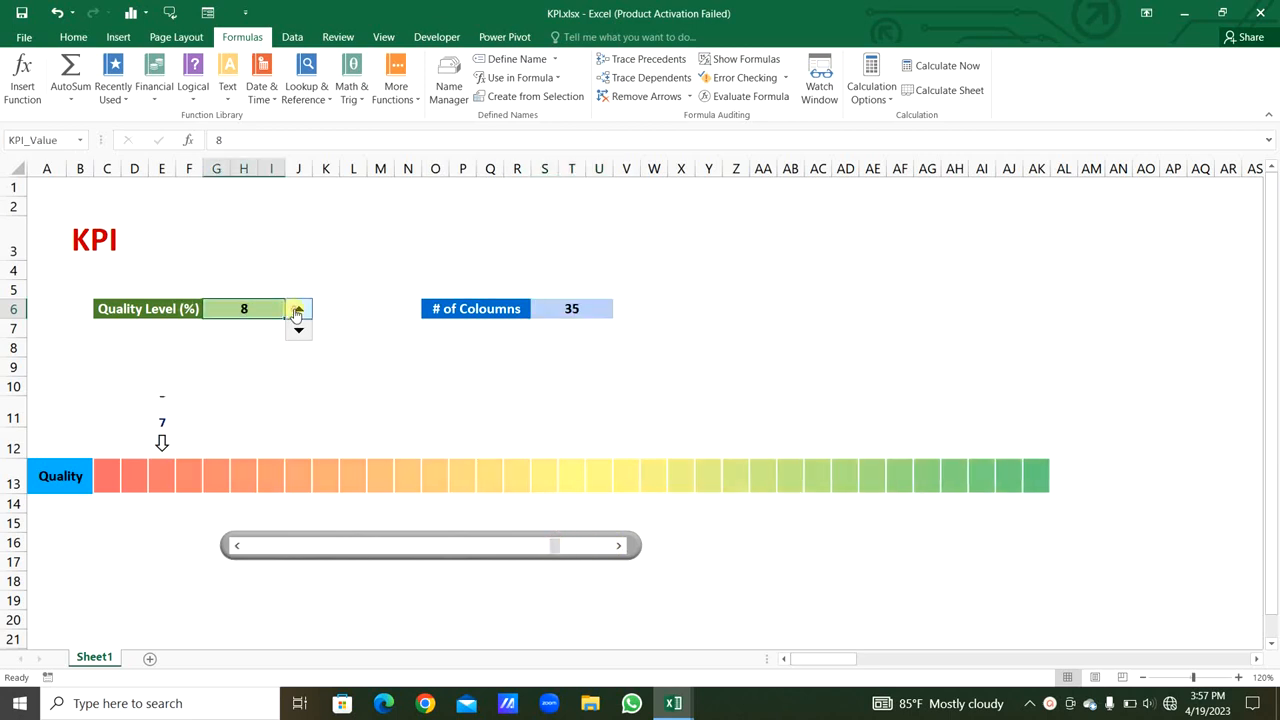
pyautogui.click(299, 331)
pyautogui.click(302, 309)
pyautogui.click(302, 309)
pyautogui.click(302, 309)
pyautogui.click(302, 309)
pyautogui.click(302, 309)
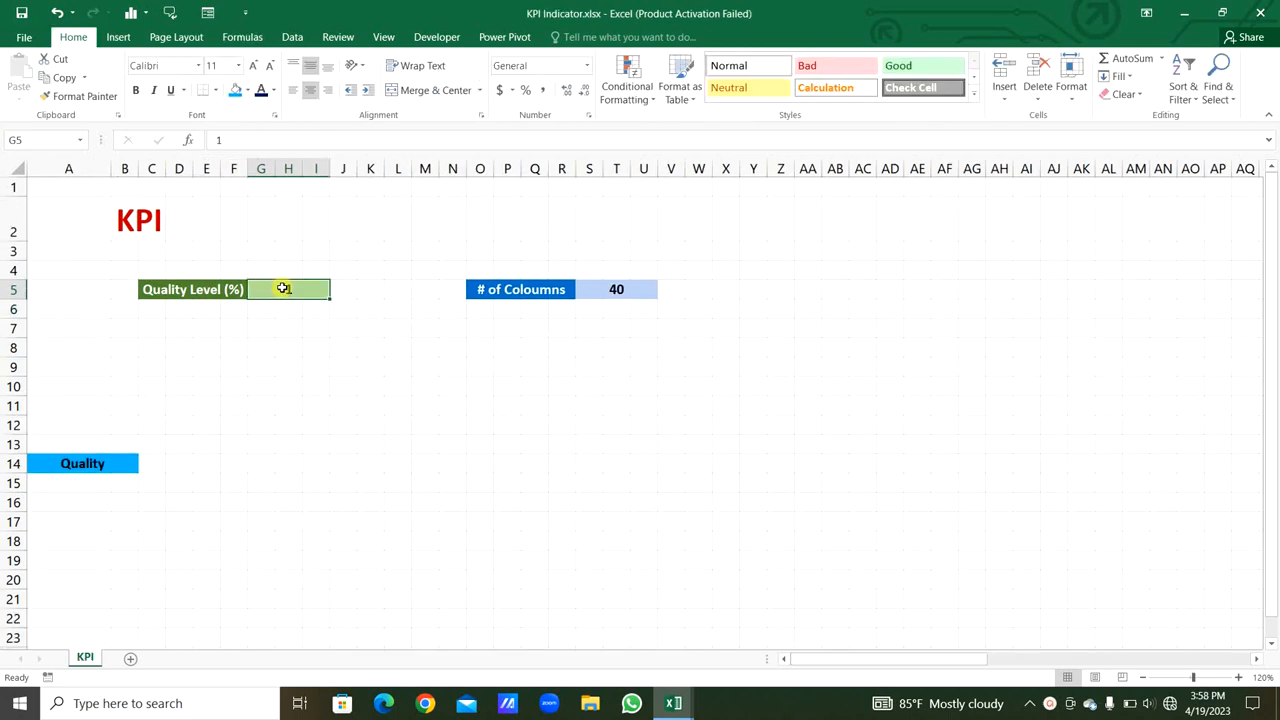
# - Define the workbook-scoped name KPI_Value for the Quality Level (%) value cell G5
pyautogui.click(280, 288)
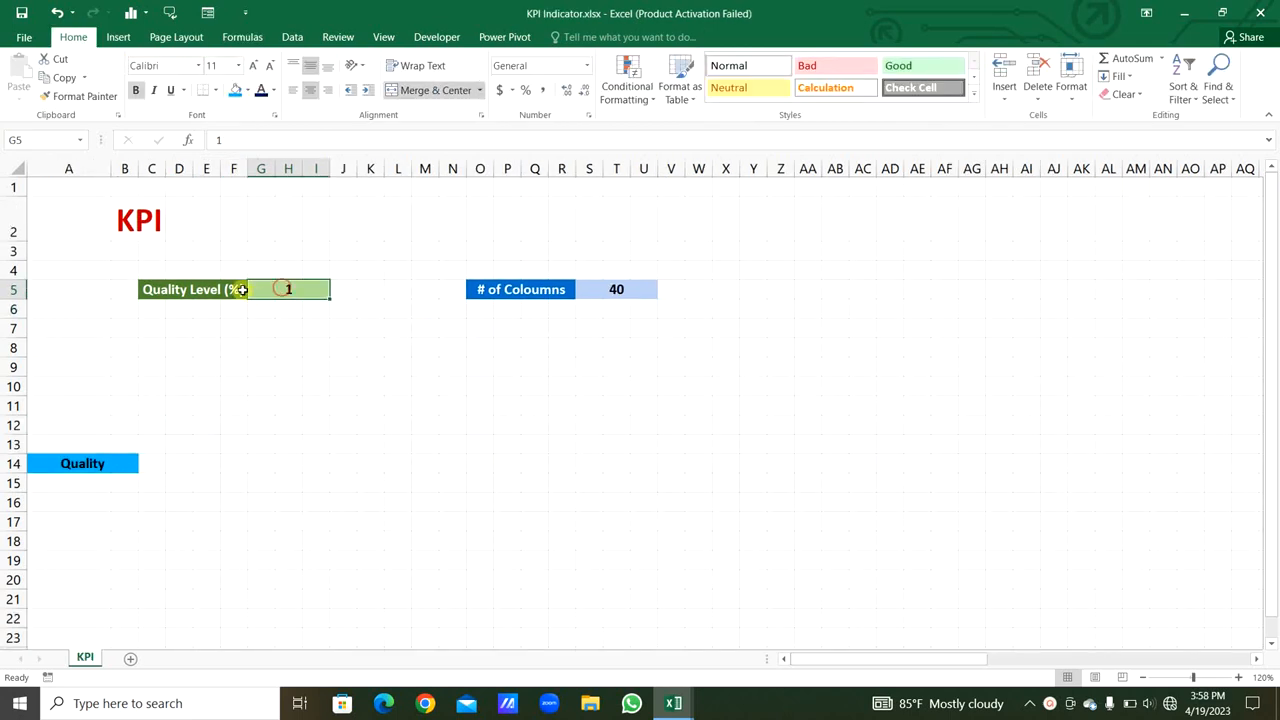
pyautogui.click(243, 37)
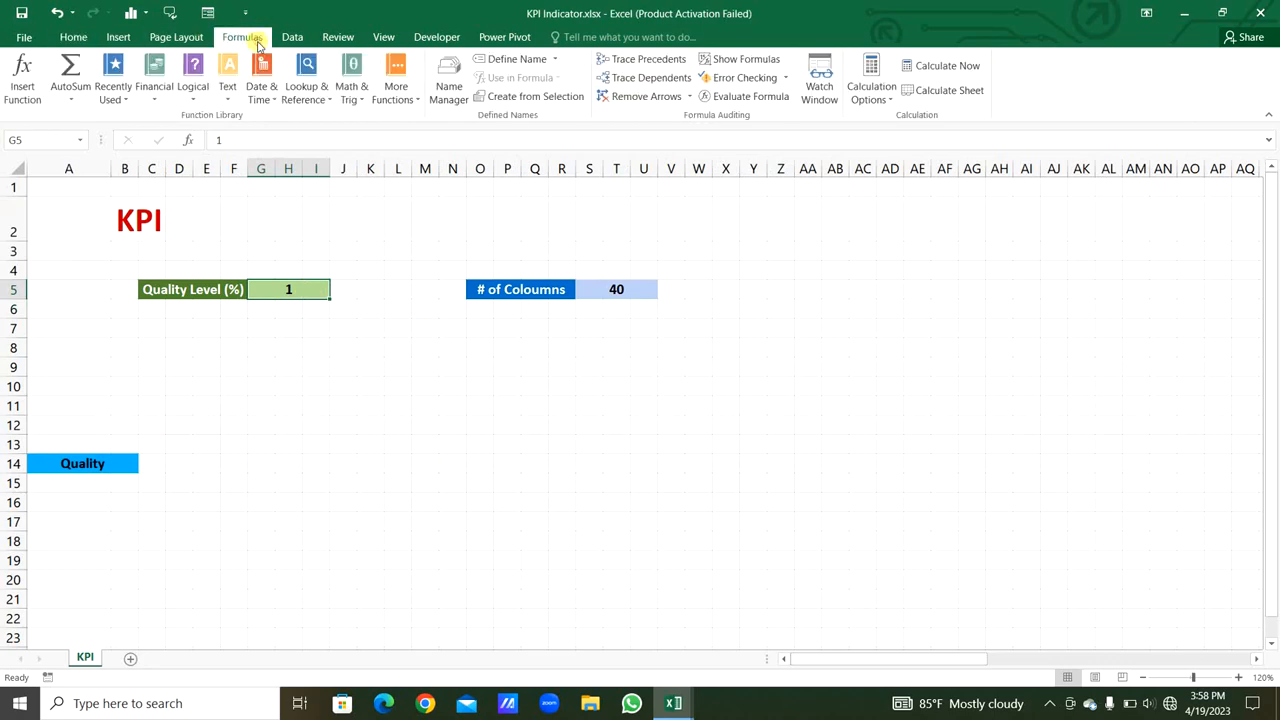
pyautogui.click(449, 80)
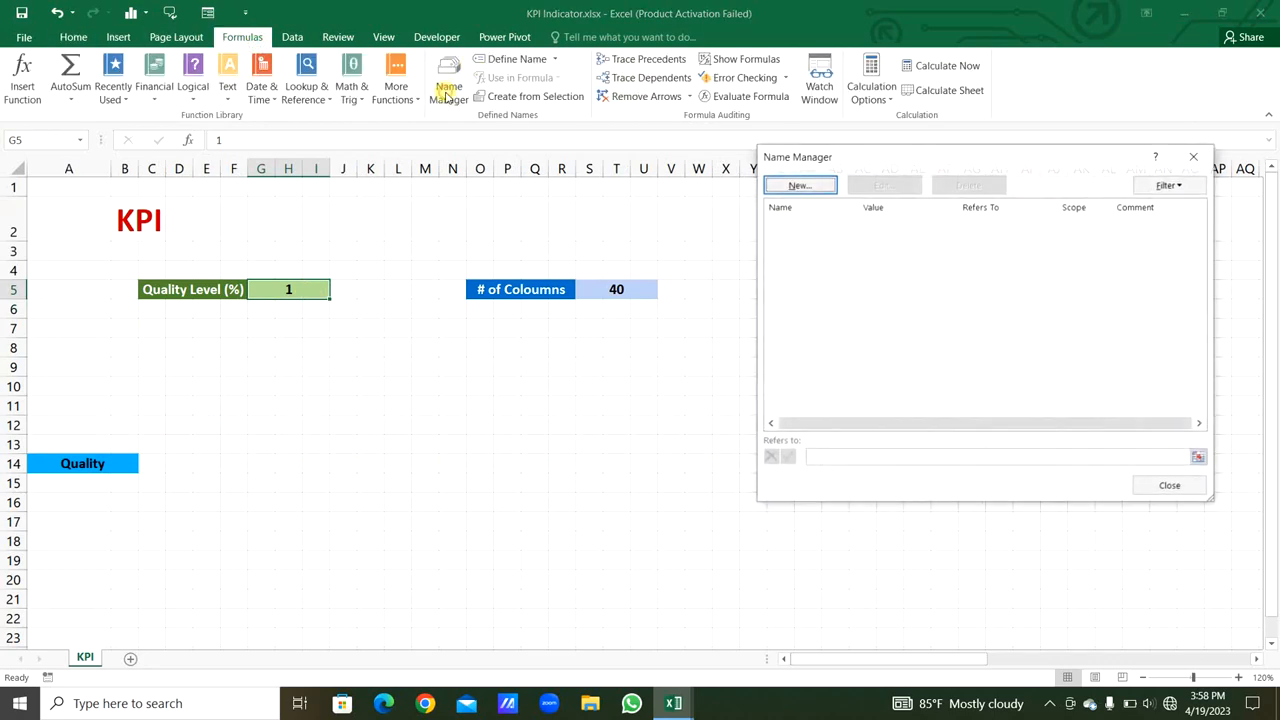
pyautogui.click(800, 186)
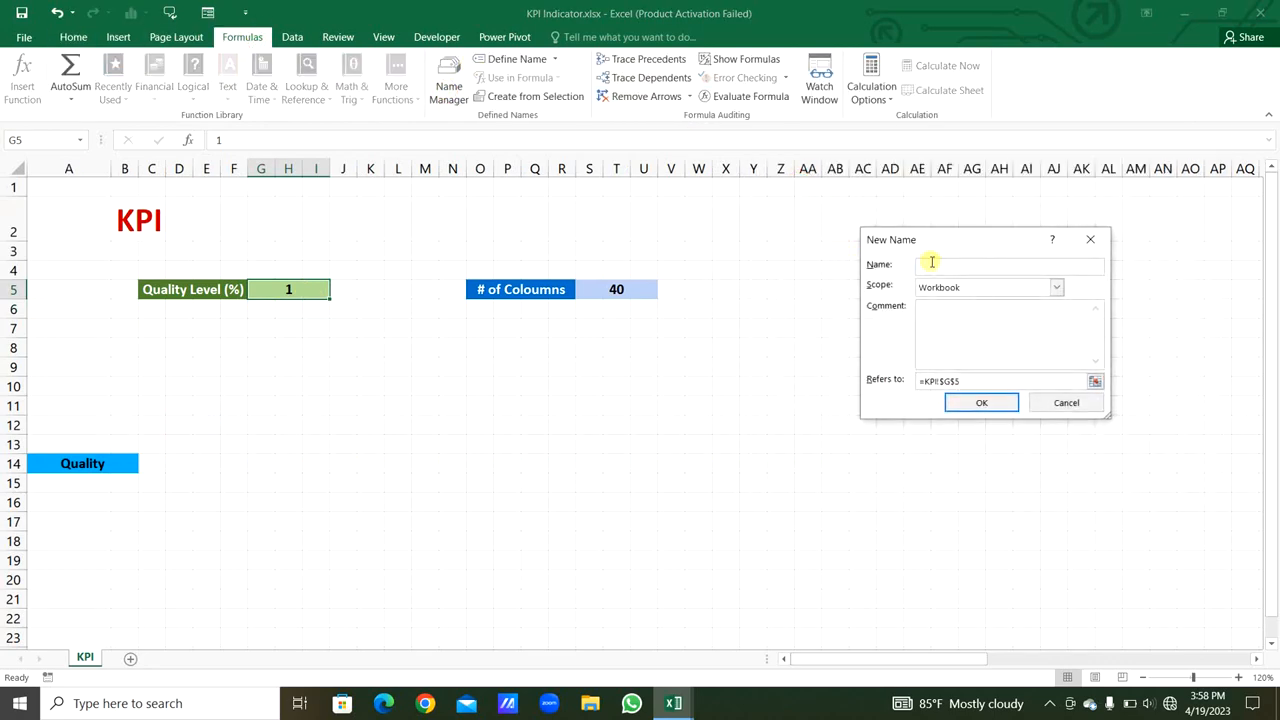
pyautogui.moveTo(935, 250); pyautogui.dragTo(353, 365)
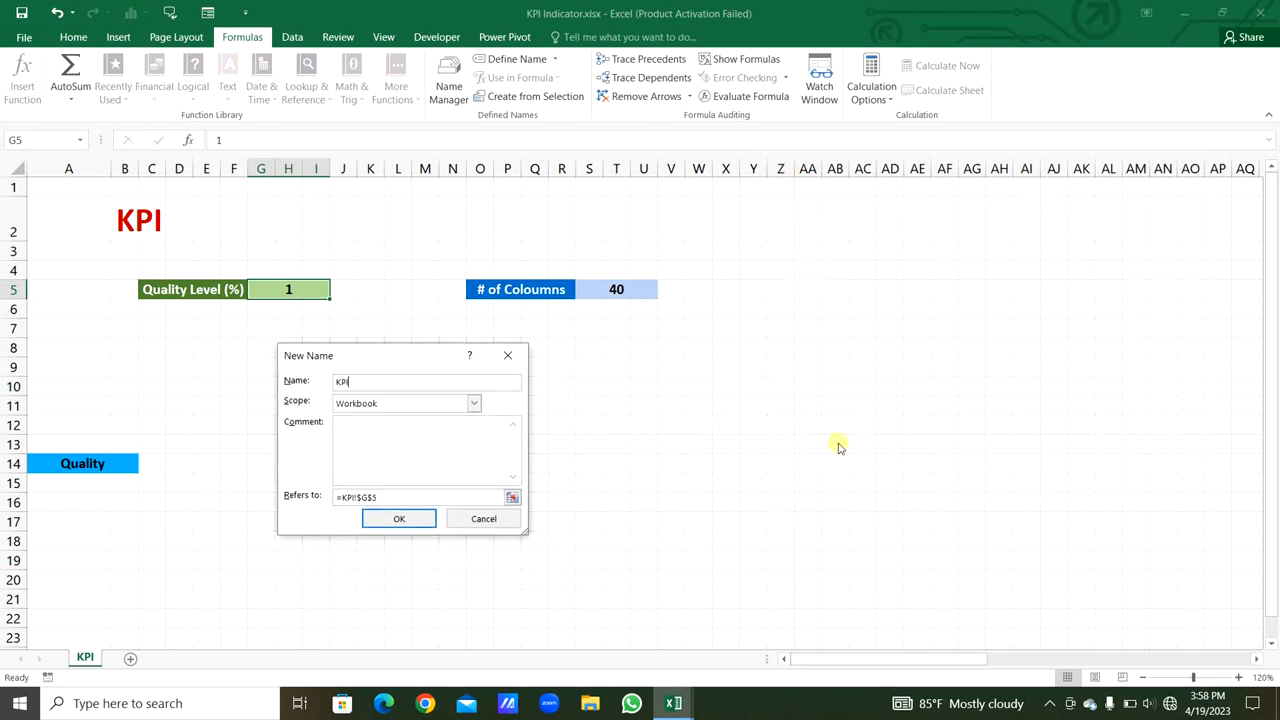
pyautogui.write('KPI_Value')
pyautogui.click(400, 519)
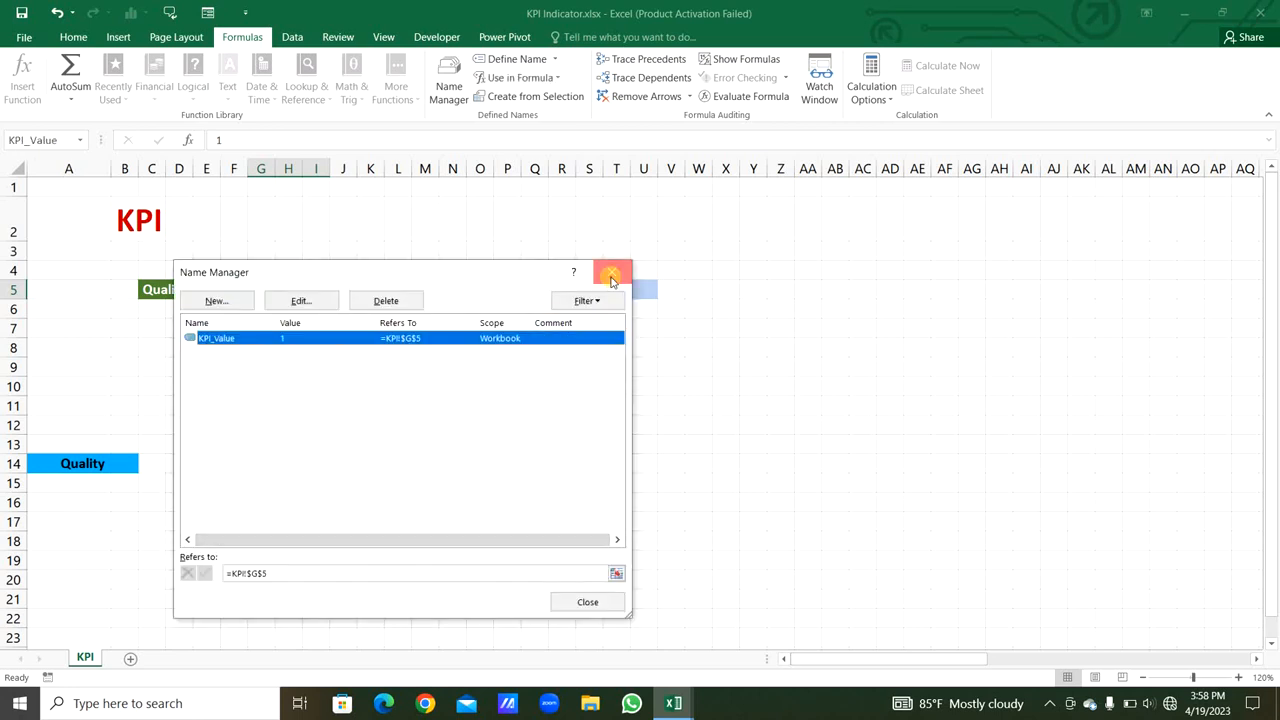
pyautogui.click(612, 272)
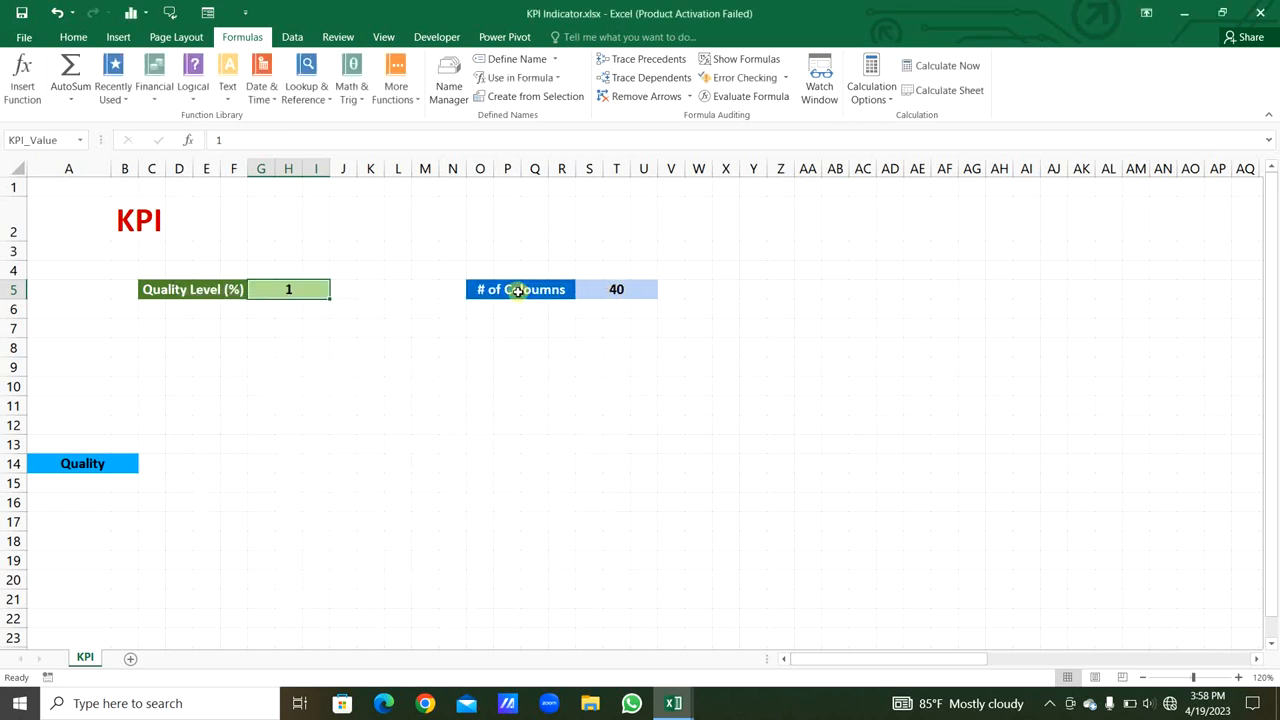
# - Define the workbook-scoped name NumberOfColoumns for the # of Coloumns value cell S5
pyautogui.click(606, 289)
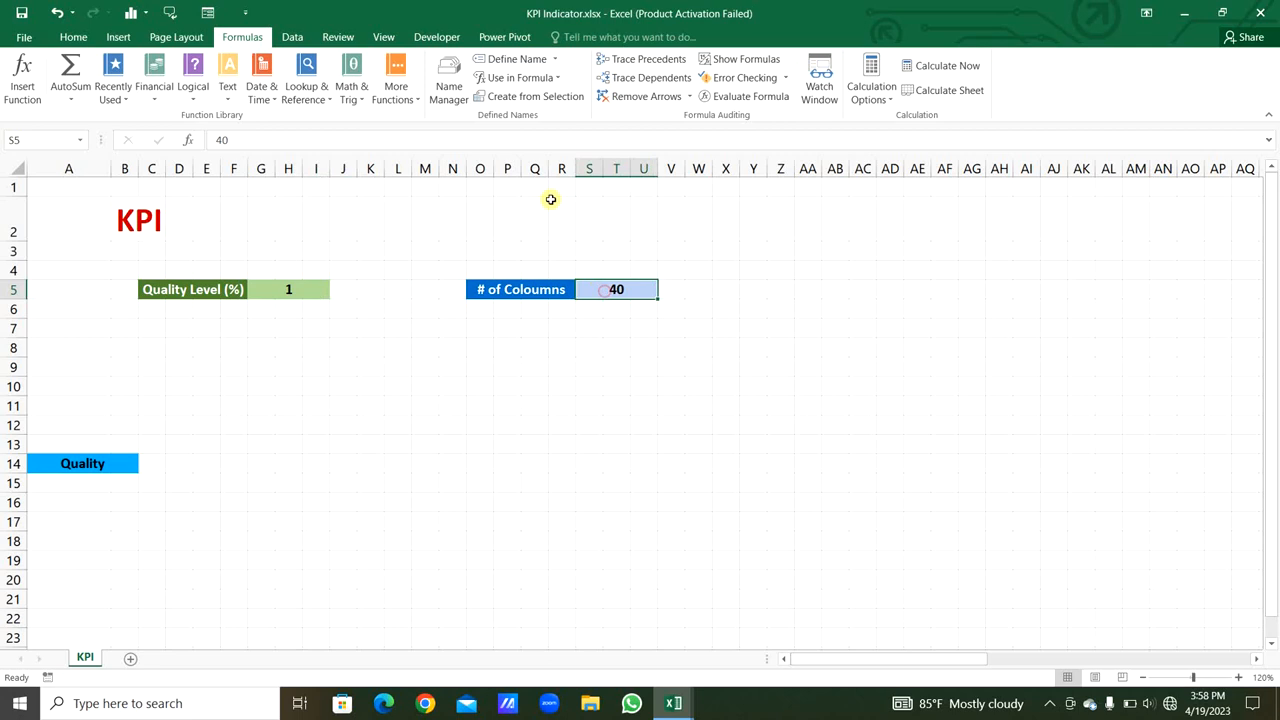
pyautogui.click(445, 95)
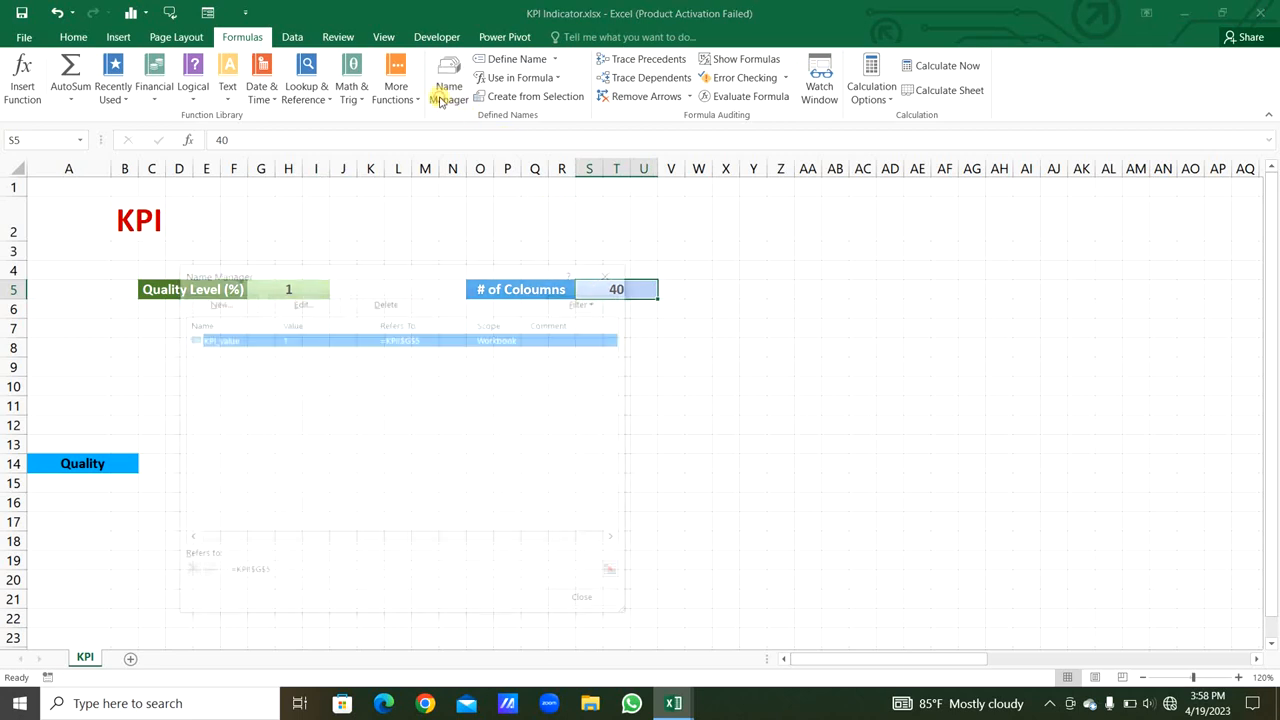
pyautogui.click(220, 304)
pyautogui.write('NumberOf')
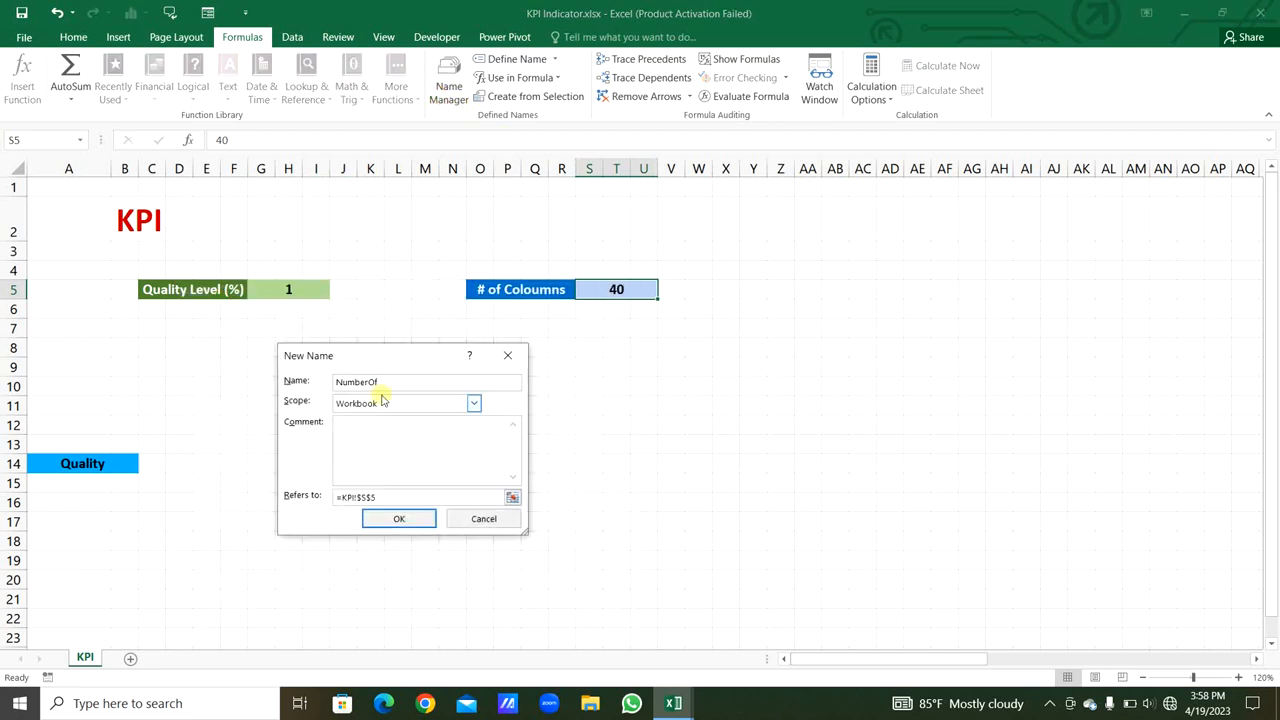
pyautogui.write('Coloumns')
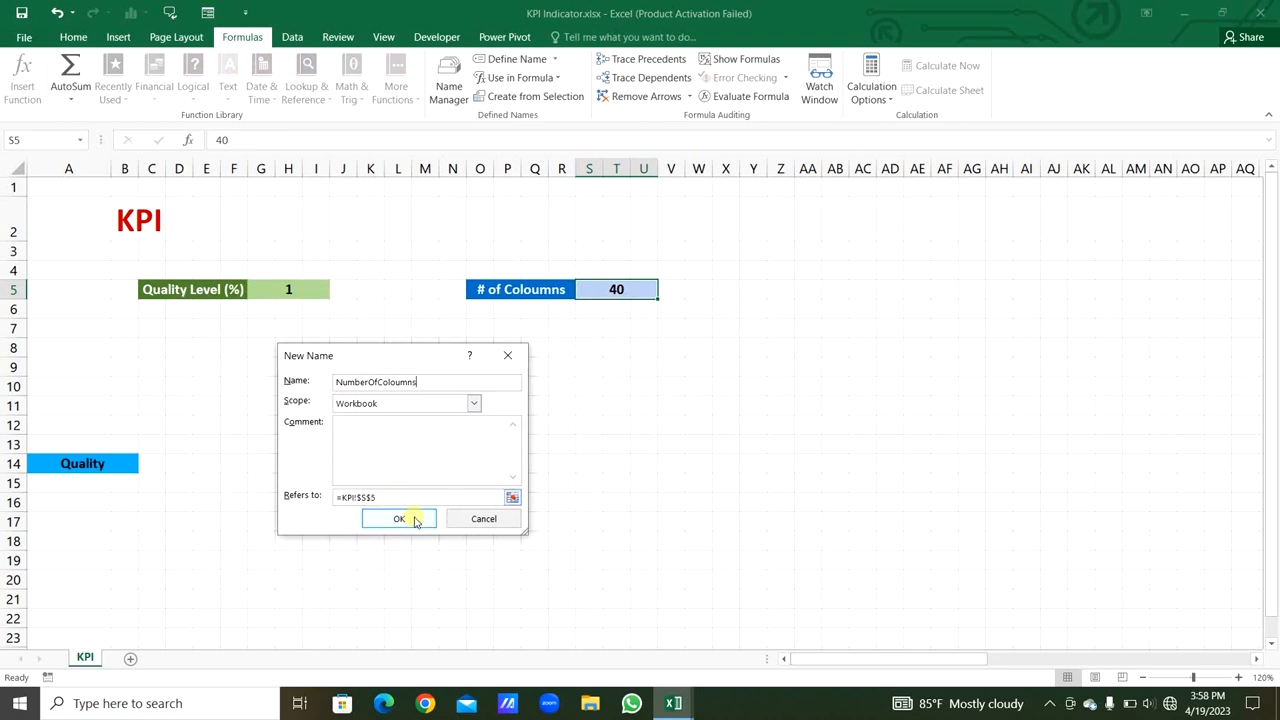
pyautogui.click(399, 519)
pyautogui.click(588, 600)
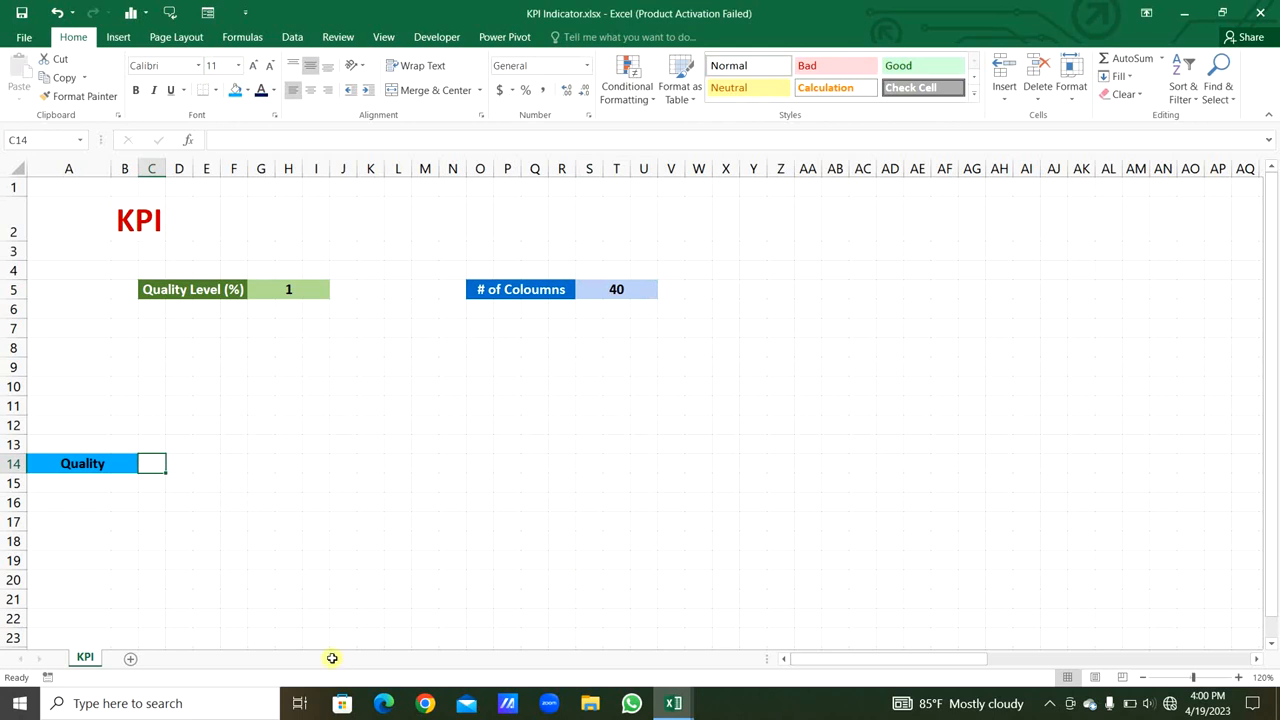
# - Enter the formula =IF(B14<NumberOfColoumns,B14+1,"") in cell C14 beside the Quality label
pyautogui.write('=IF(')
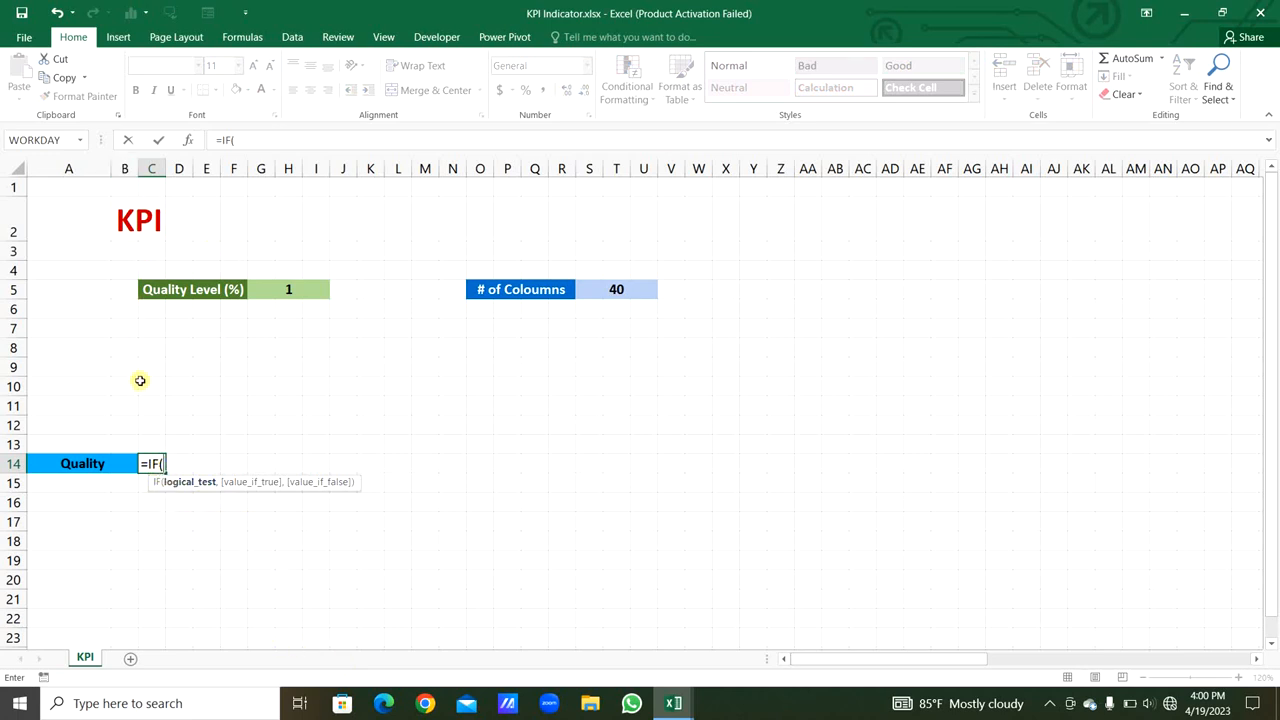
pyautogui.write('B14')
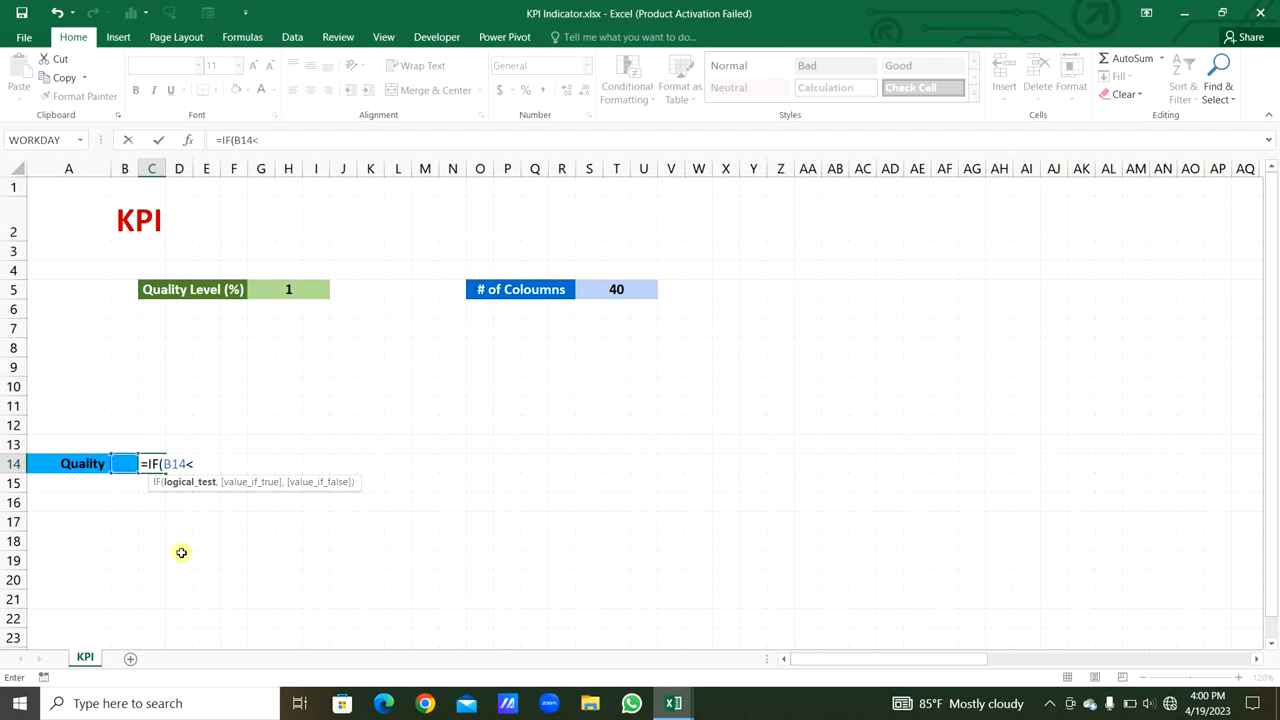
pyautogui.write('<nu')
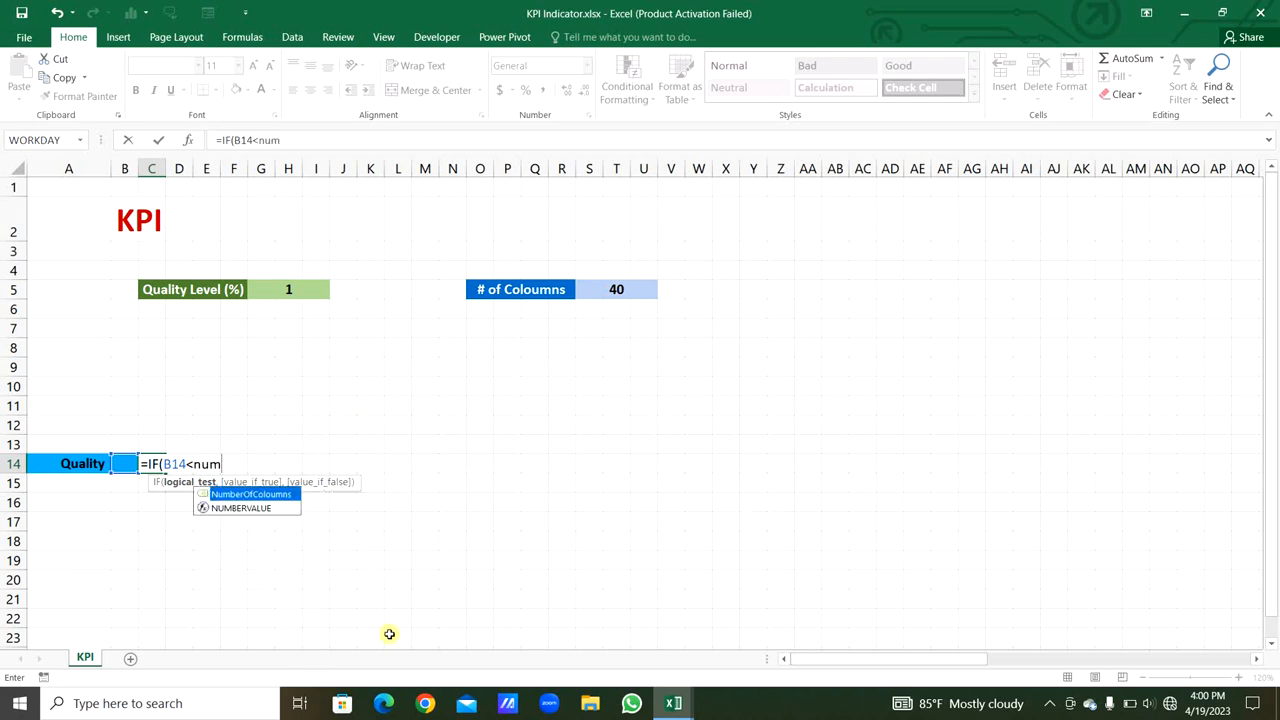
pyautogui.write('m')
pyautogui.press('Tab')
pyautogui.write(',')
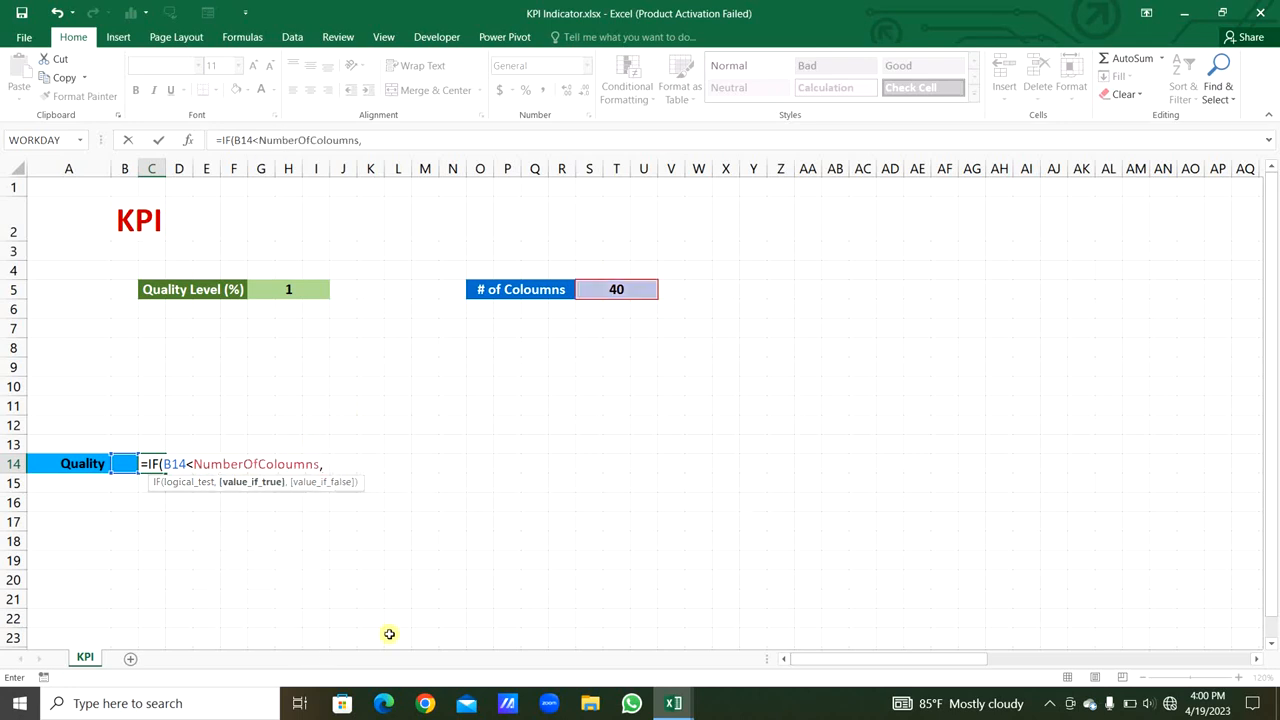
pyautogui.write('B14')
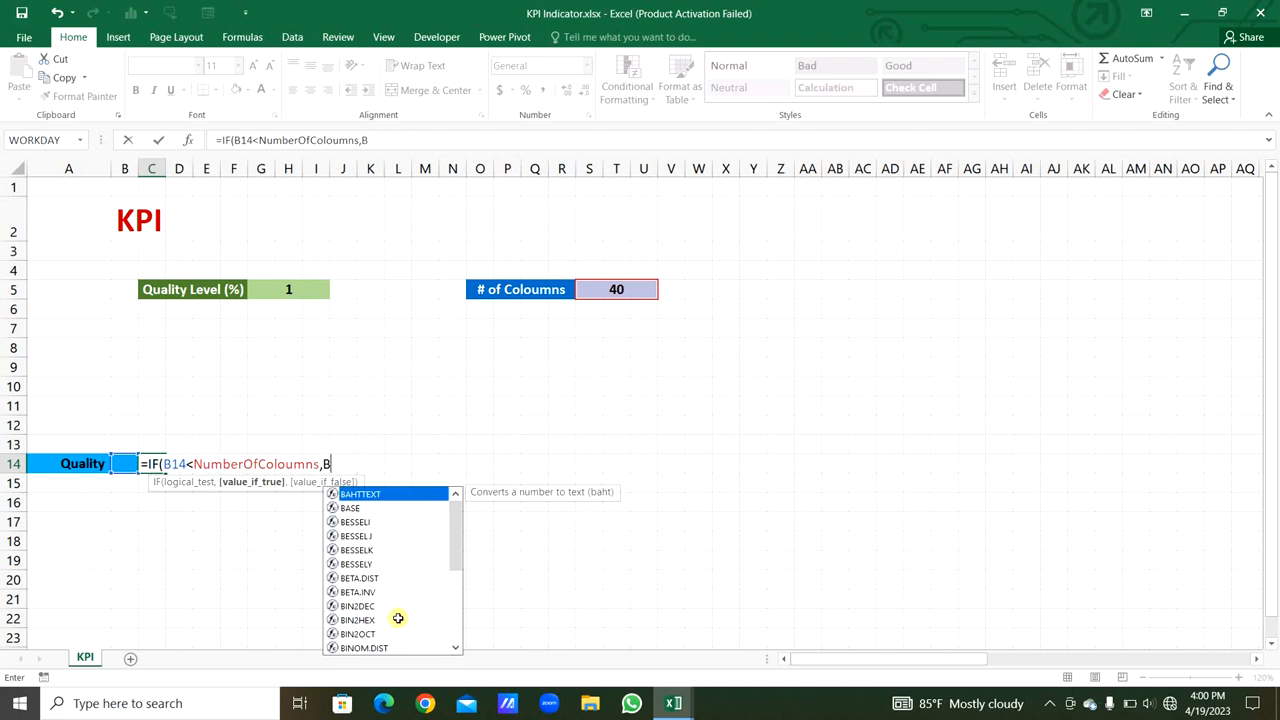
pyautogui.write('+1,')
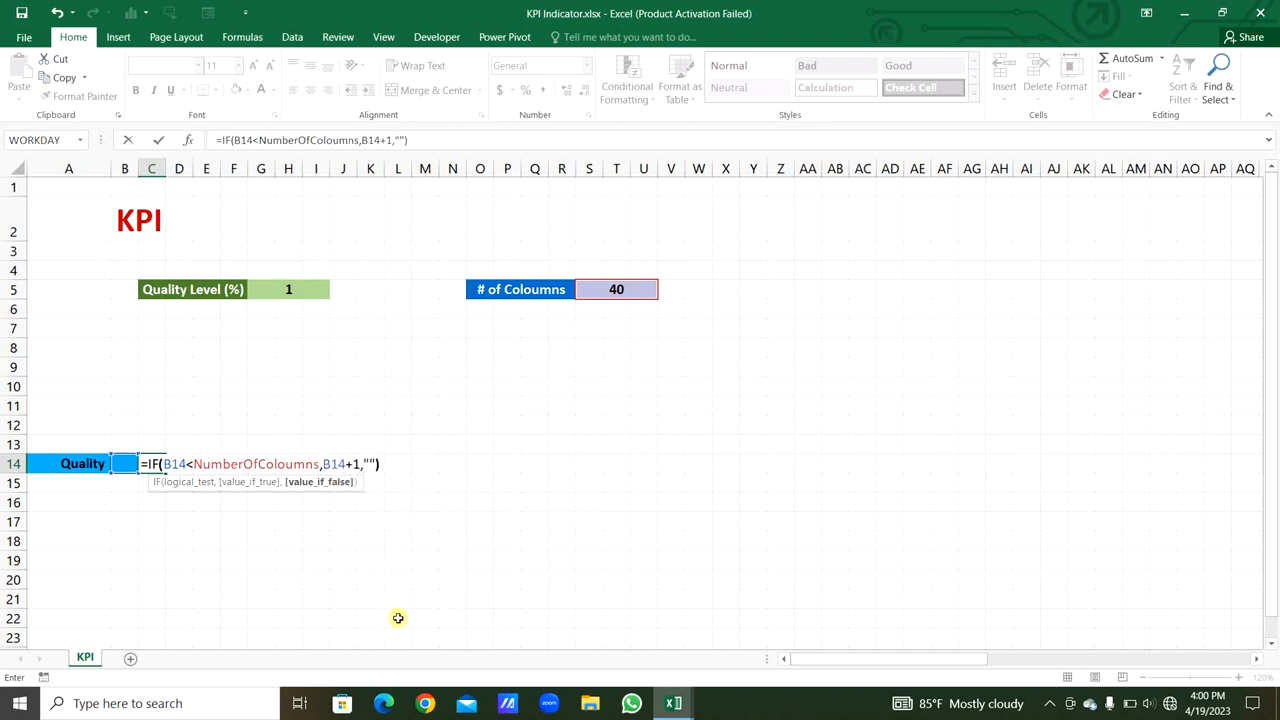
pyautogui.write('"")')
pyautogui.press('Return')
# - Centre the contents of C14 and fill its formula across row 14 through AP14
pyautogui.click(150, 462)
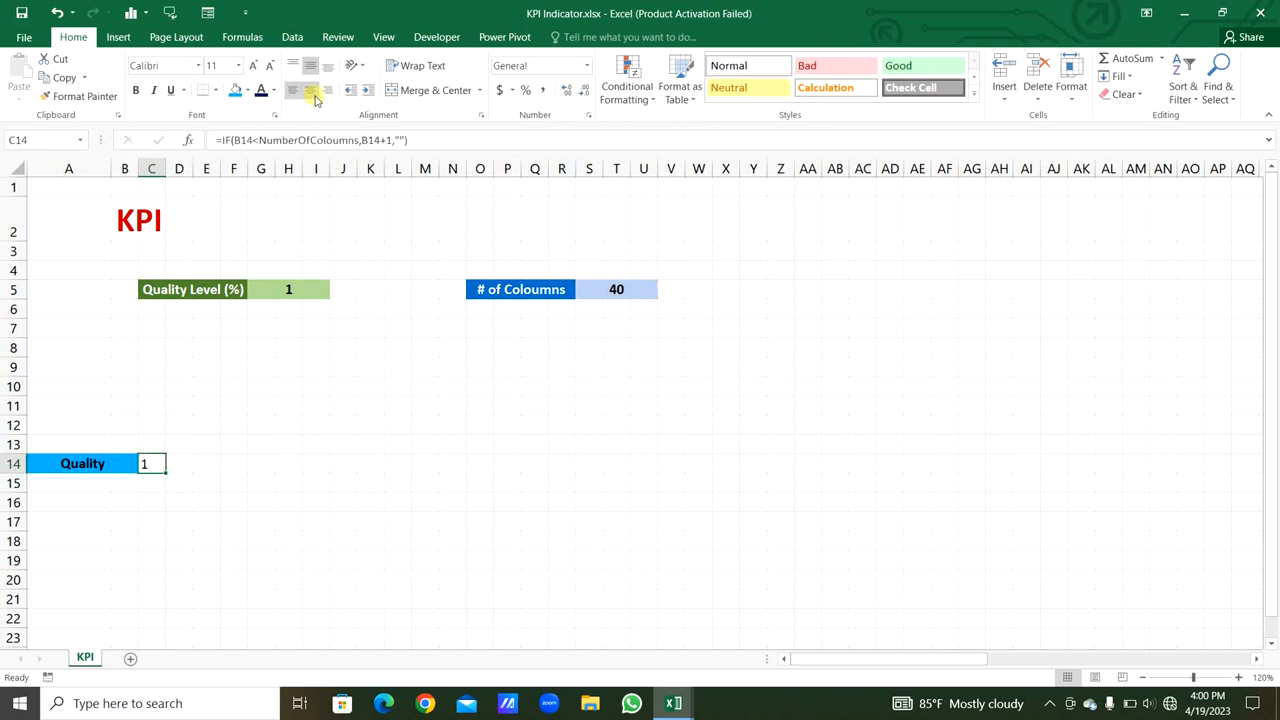
pyautogui.click(313, 94)
pyautogui.click(166, 471)
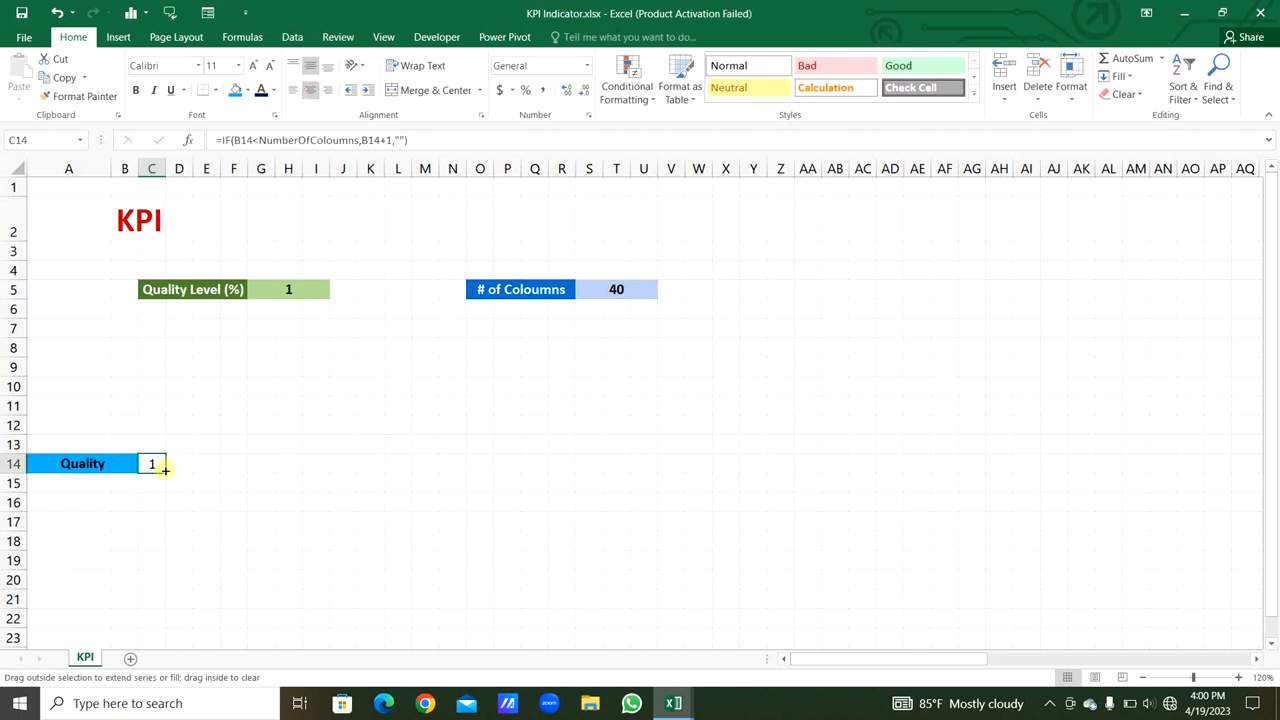
pyautogui.moveTo(163, 472); pyautogui.dragTo(1183, 537)
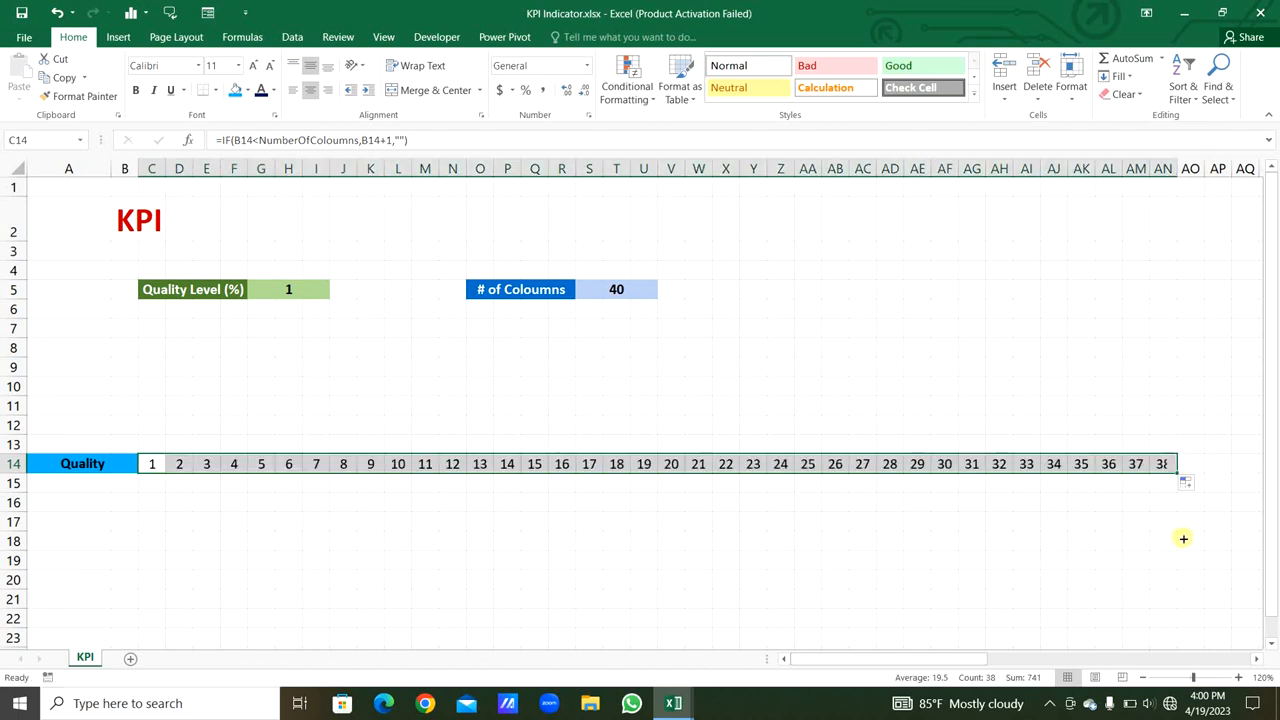
pyautogui.moveTo(1177, 473); pyautogui.dragTo(1229, 477)
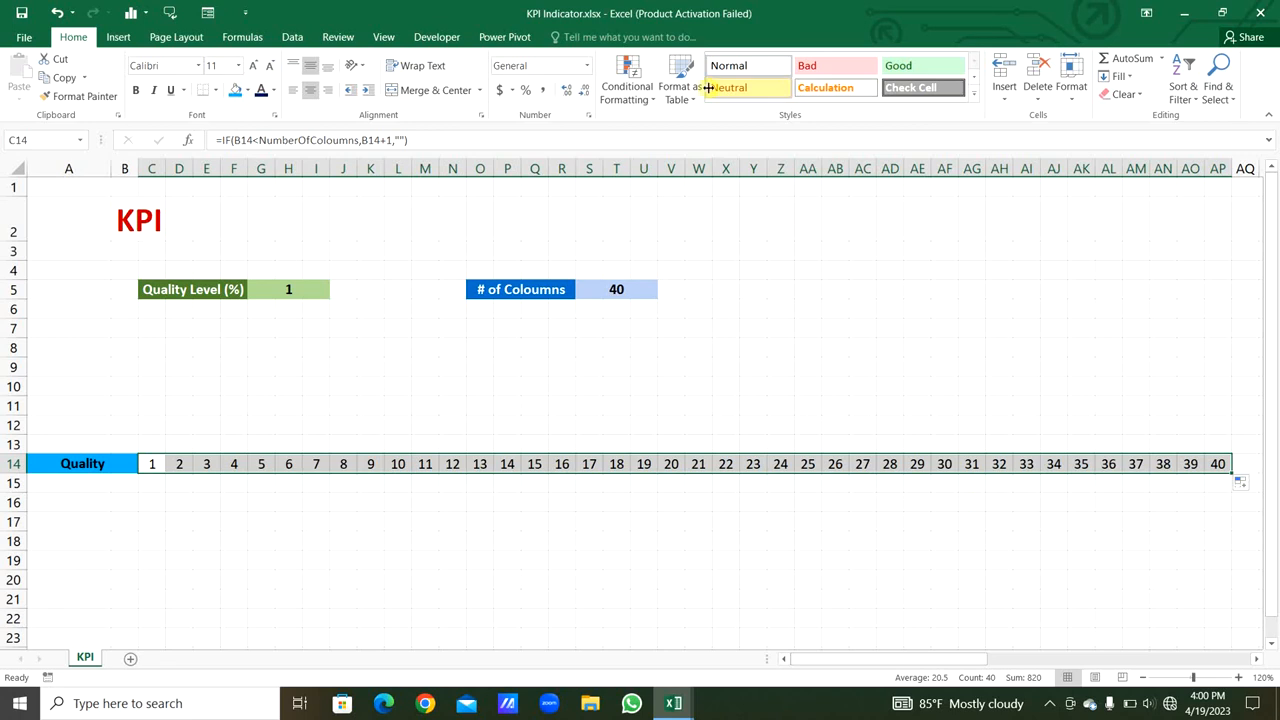
# - Apply a new conditional formatting rule to C14:AP14 that formats all cells by value with a 3-Color Scale
pyautogui.click(617, 88)
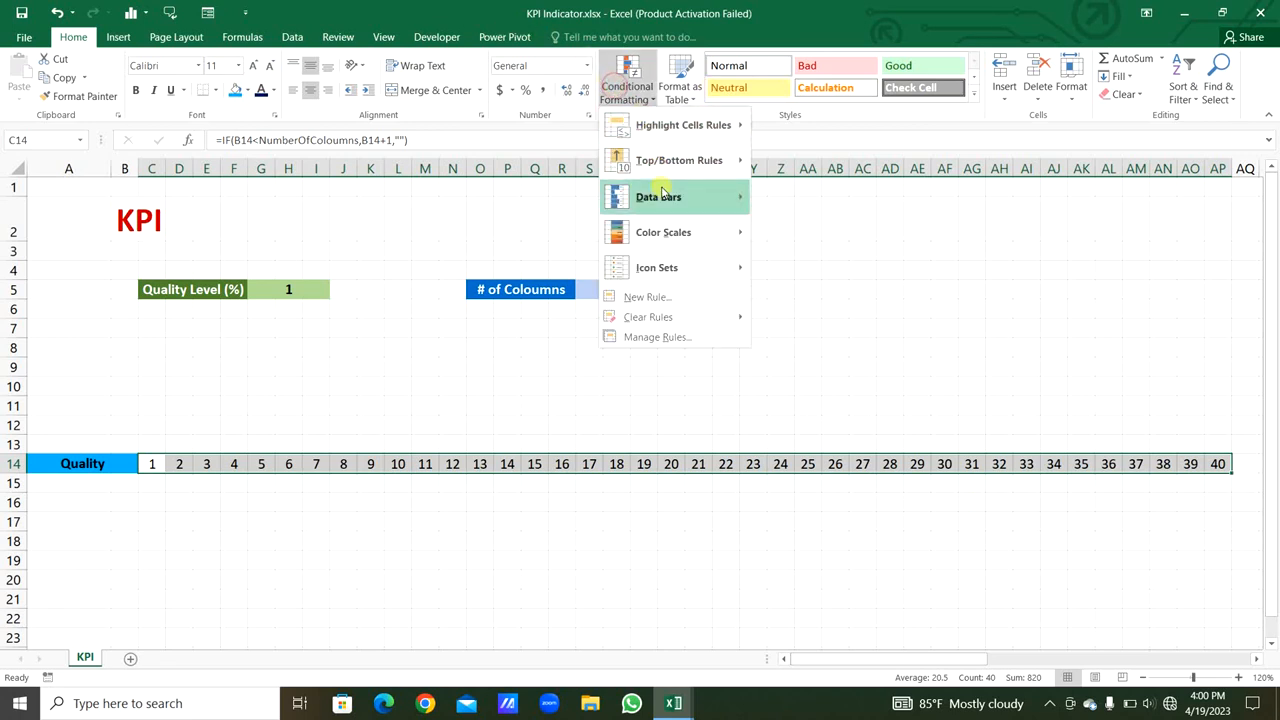
pyautogui.click(670, 301)
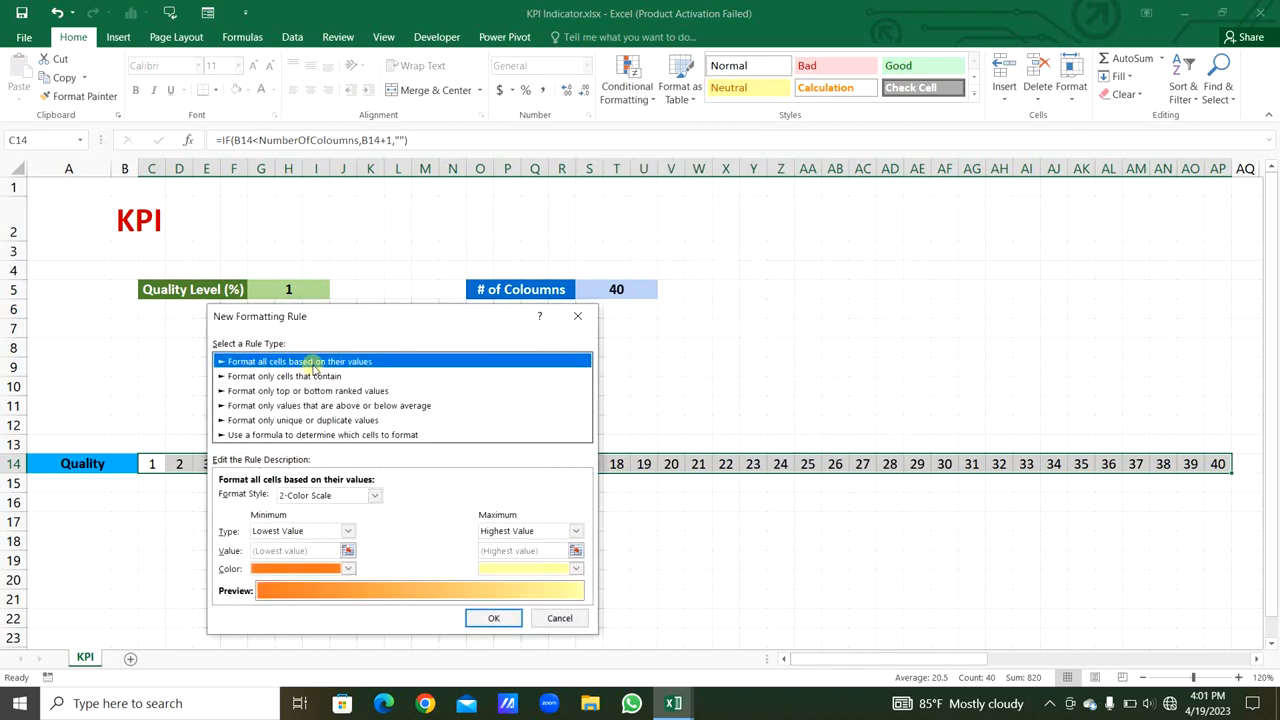
pyautogui.click(378, 496)
pyautogui.click(355, 522)
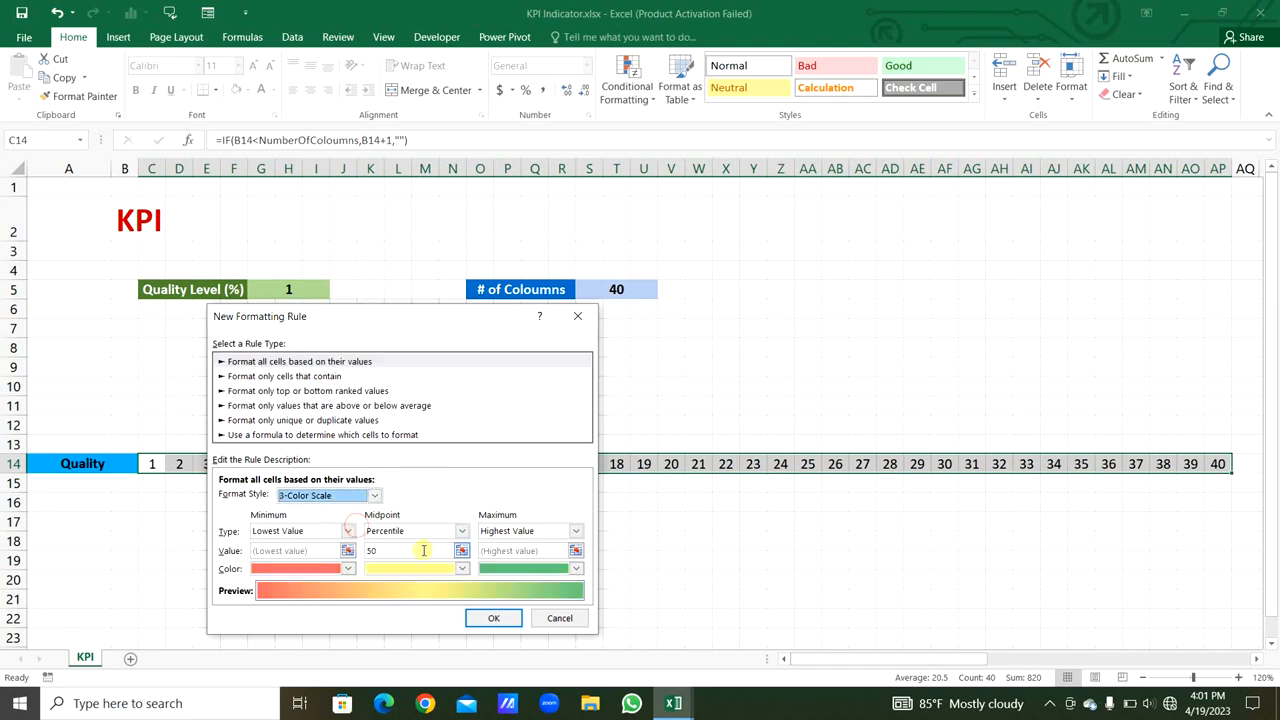
pyautogui.click(493, 617)
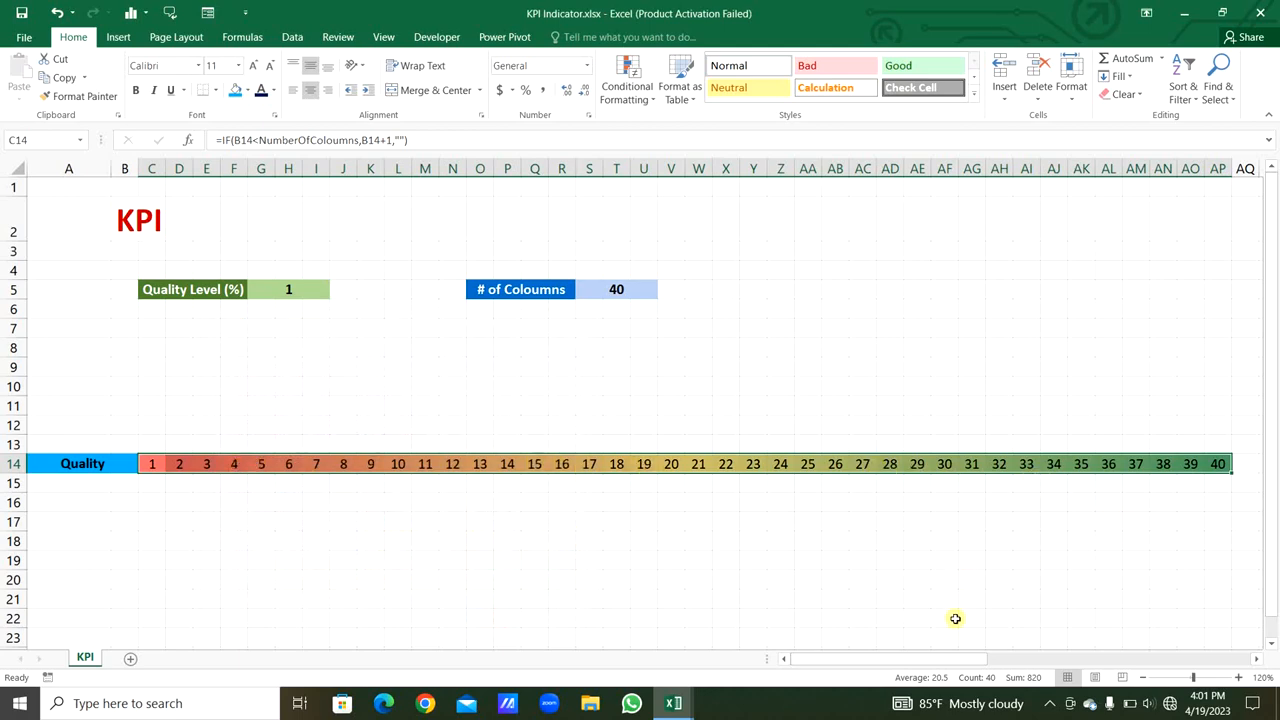
pyautogui.moveTo(151, 443); pyautogui.dragTo(724, 437)
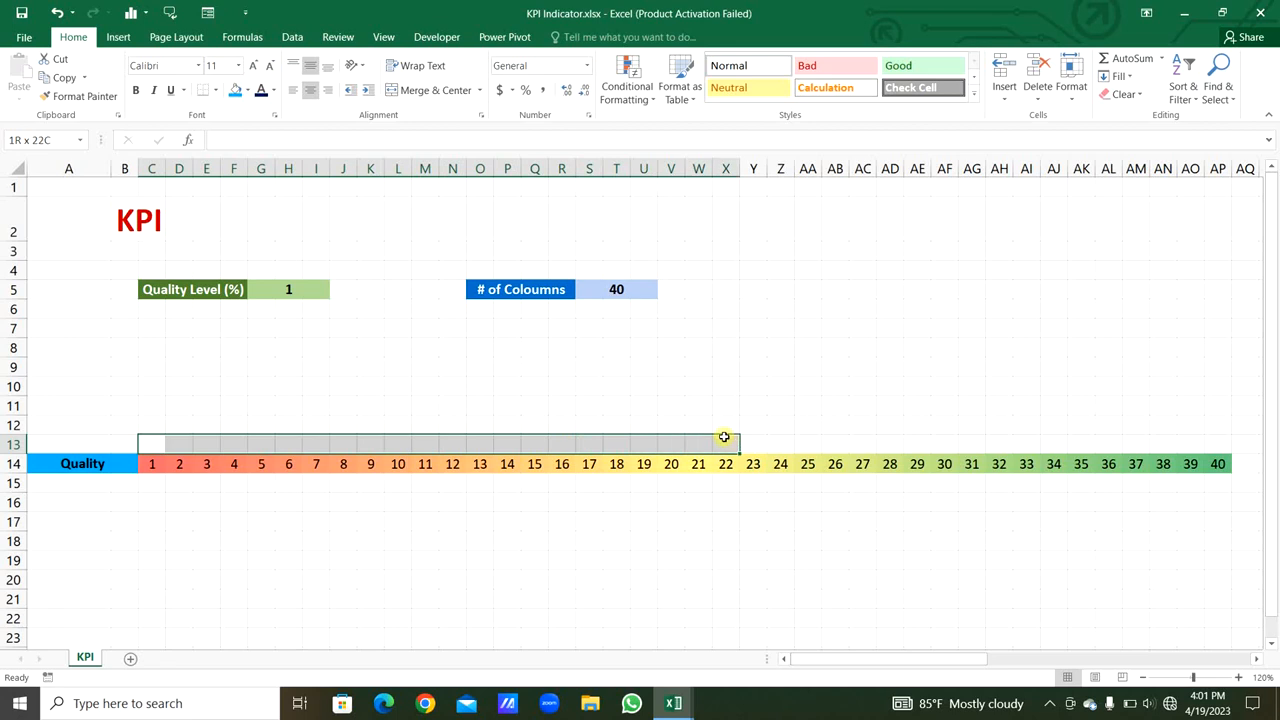
pyautogui.click(156, 443)
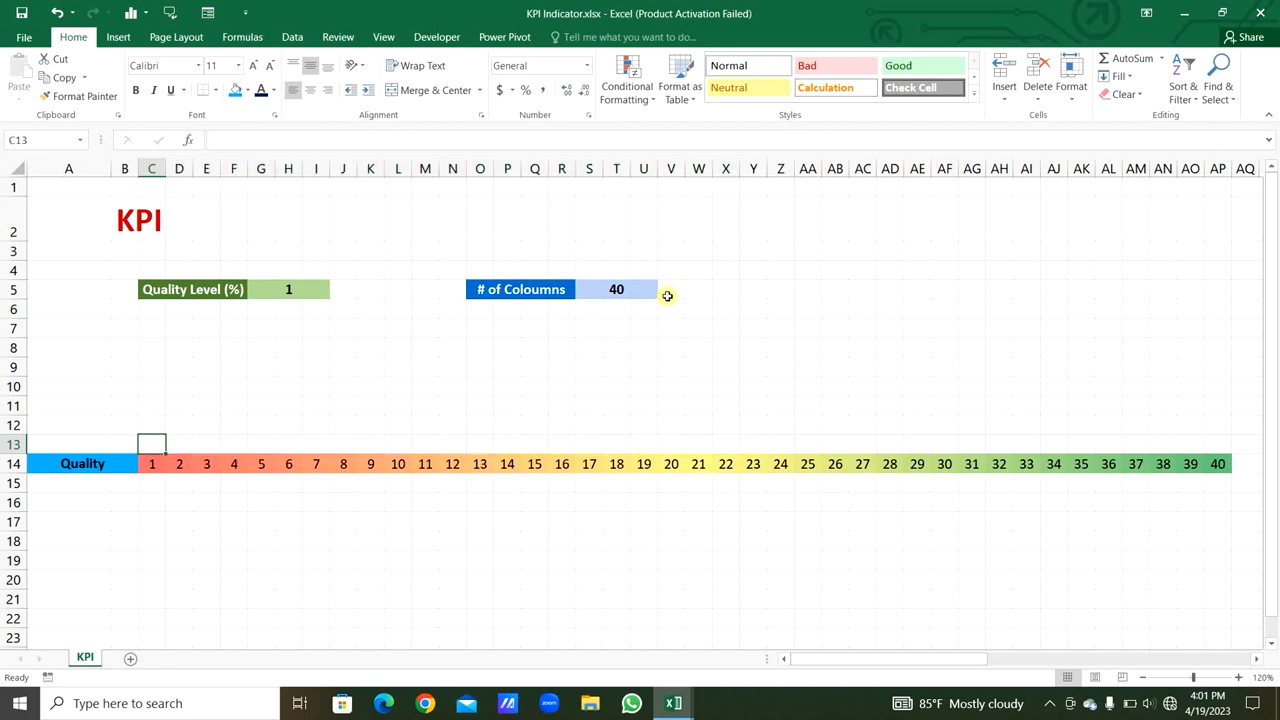
# - Enter the formula =100/NumberOfColoumns in cell V5, beside the # of Coloumns value
pyautogui.click(671, 289)
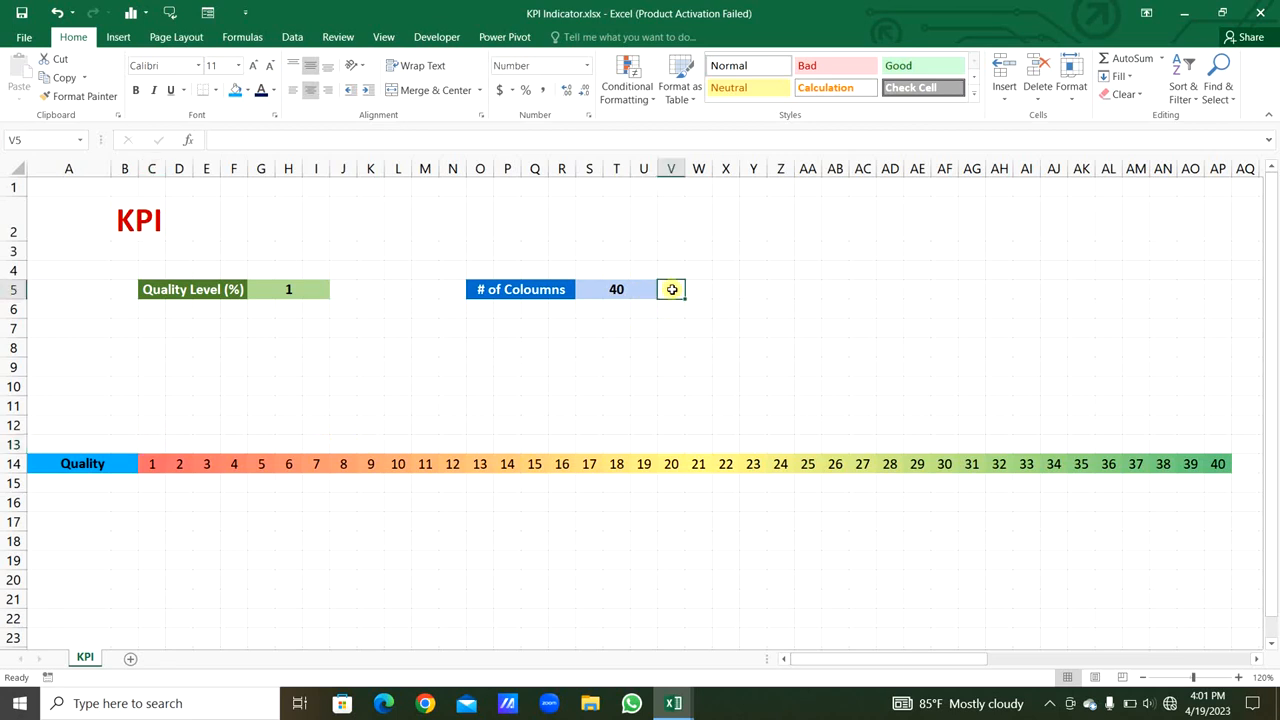
pyautogui.write('=')
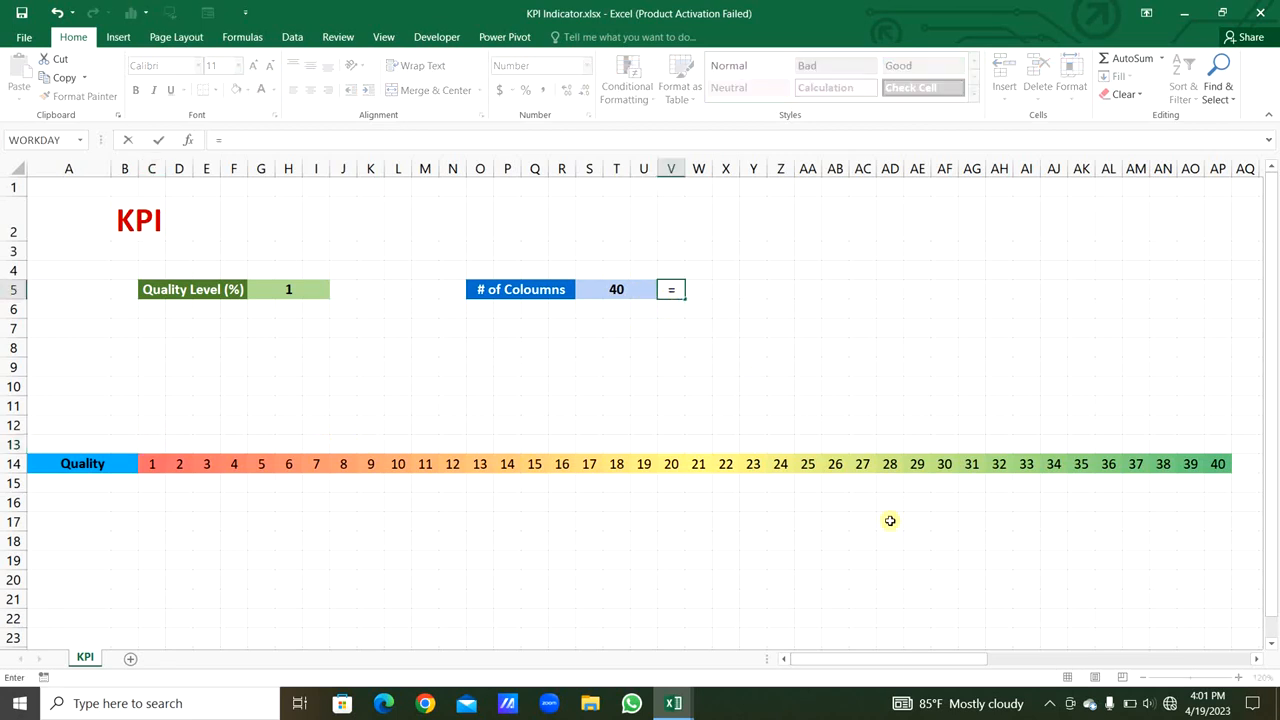
pyautogui.write('100')
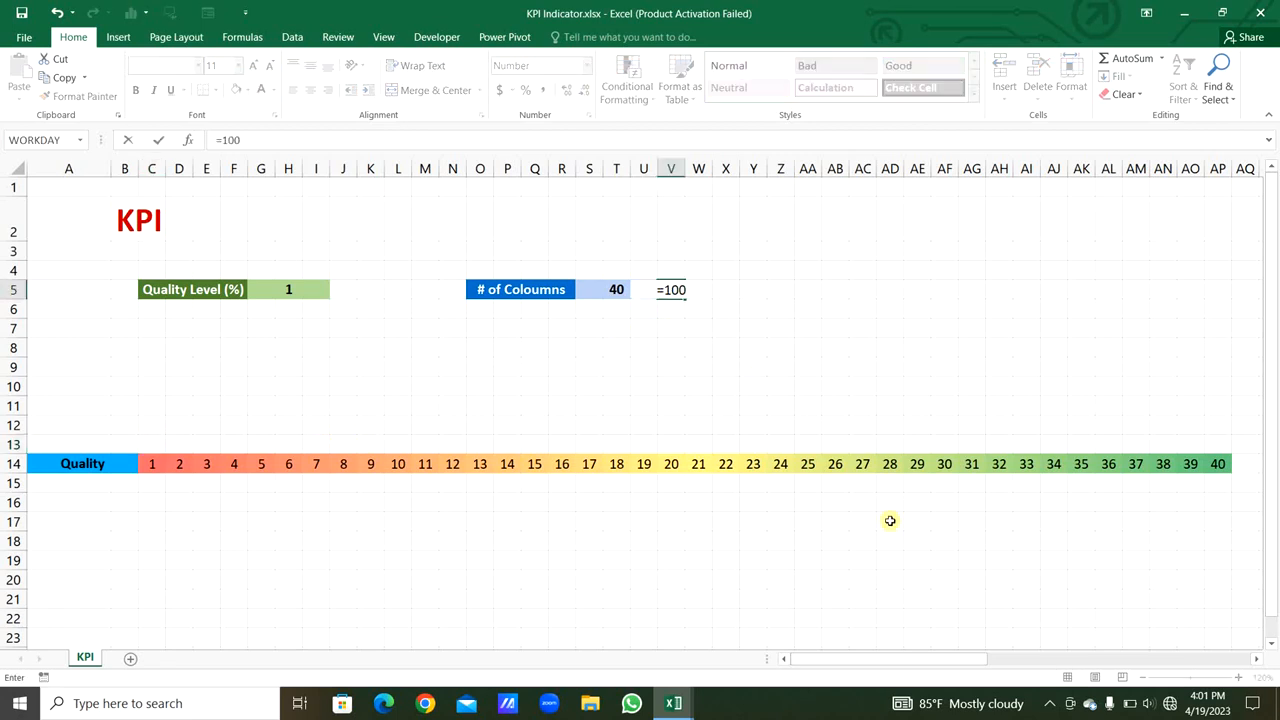
pyautogui.write('/n')
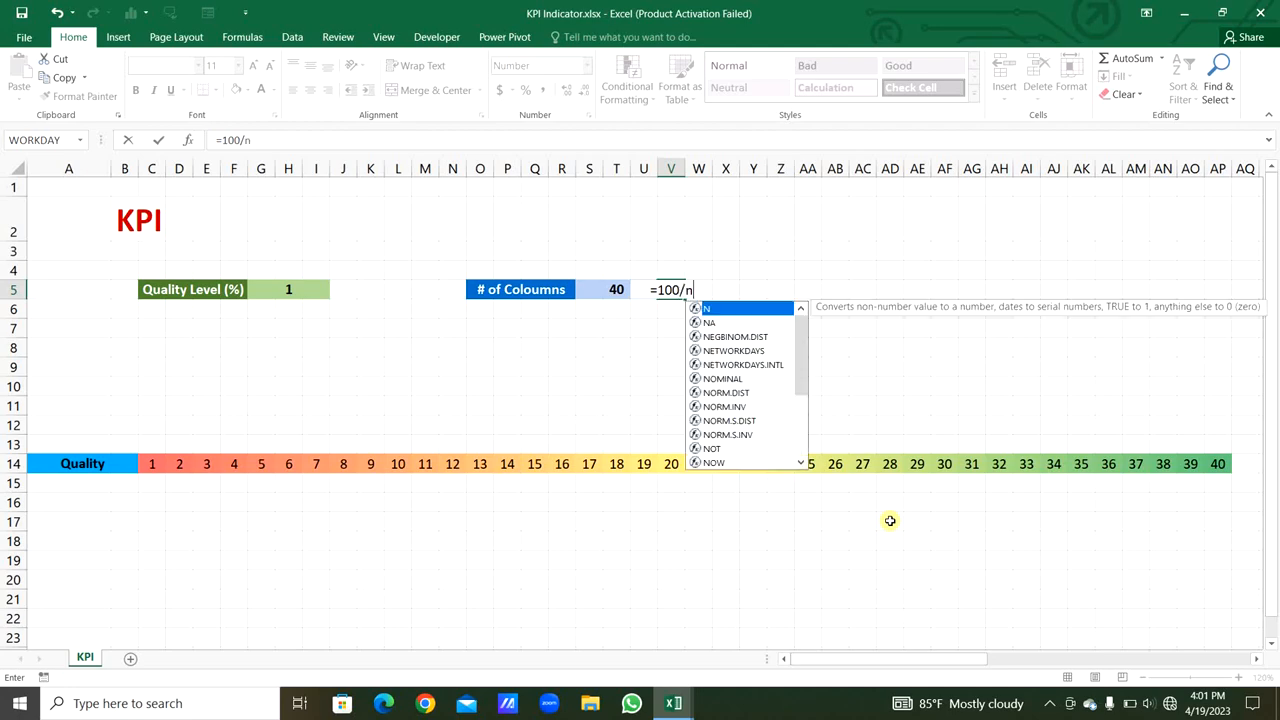
pyautogui.write('u')
pyautogui.press('Tab')
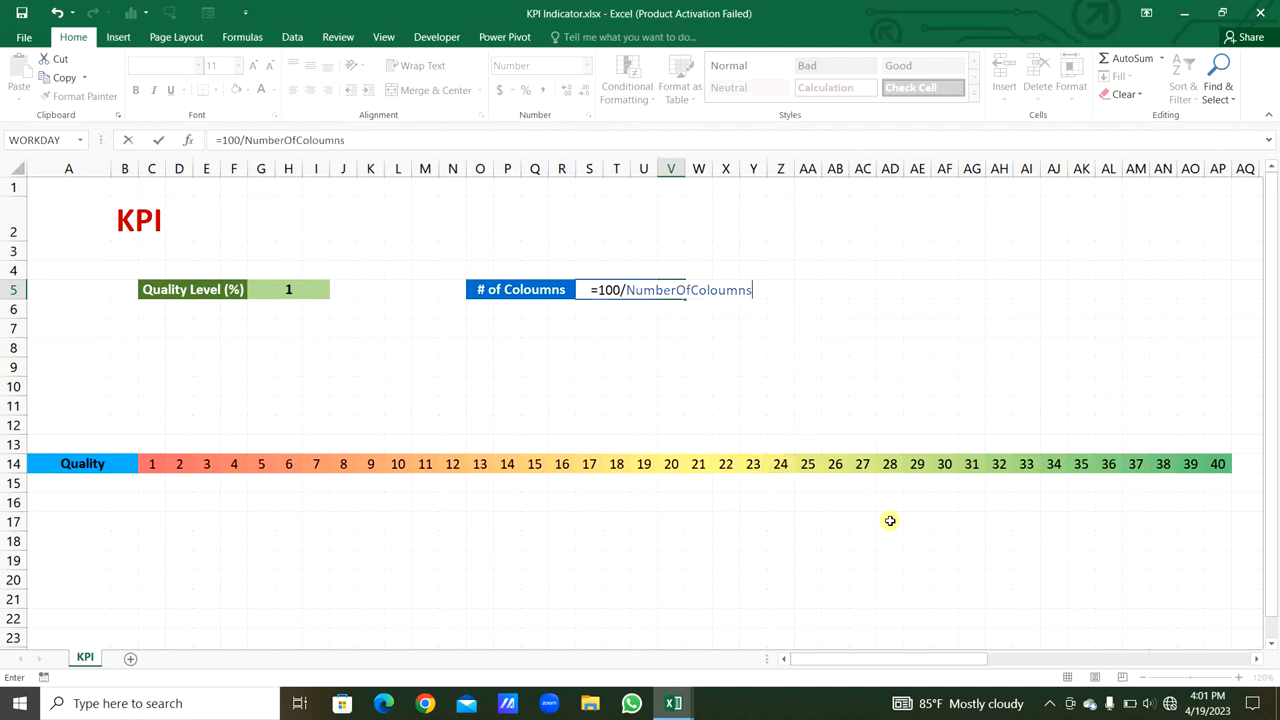
pyautogui.press('Return')
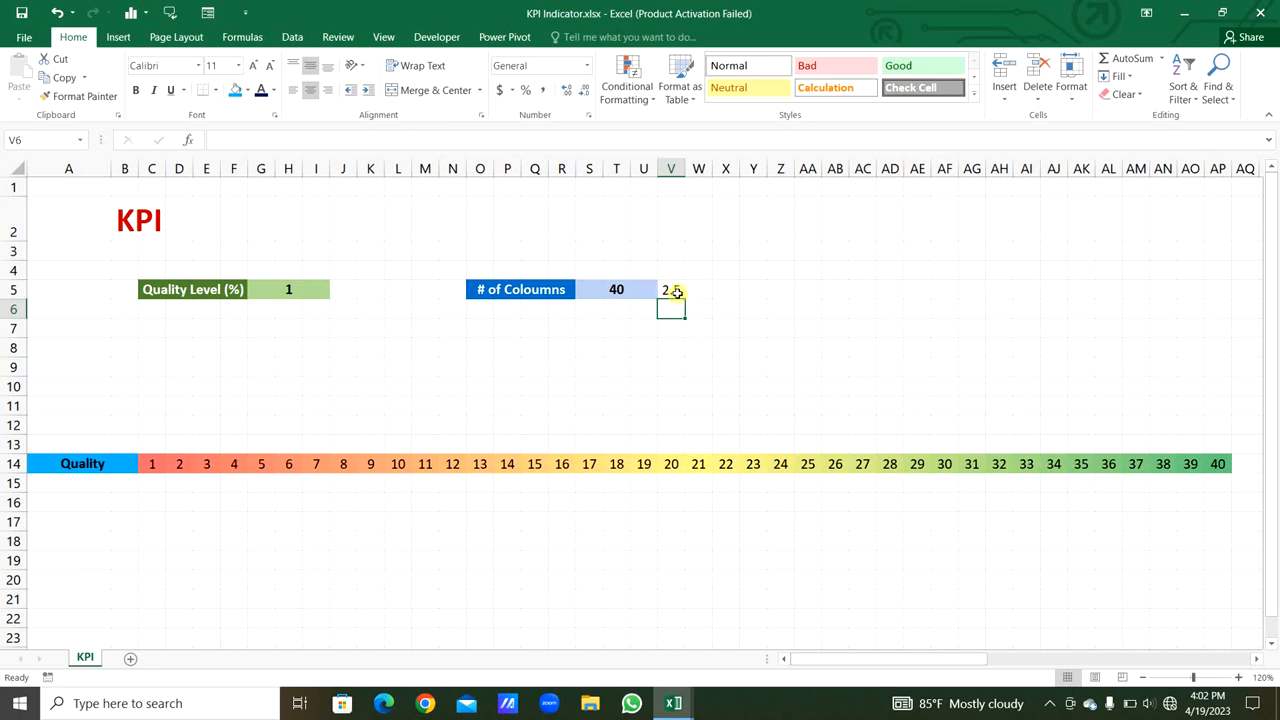
# - Copy the full formula text of cell V5 and leave the cell as it is
pyautogui.click(676, 290)
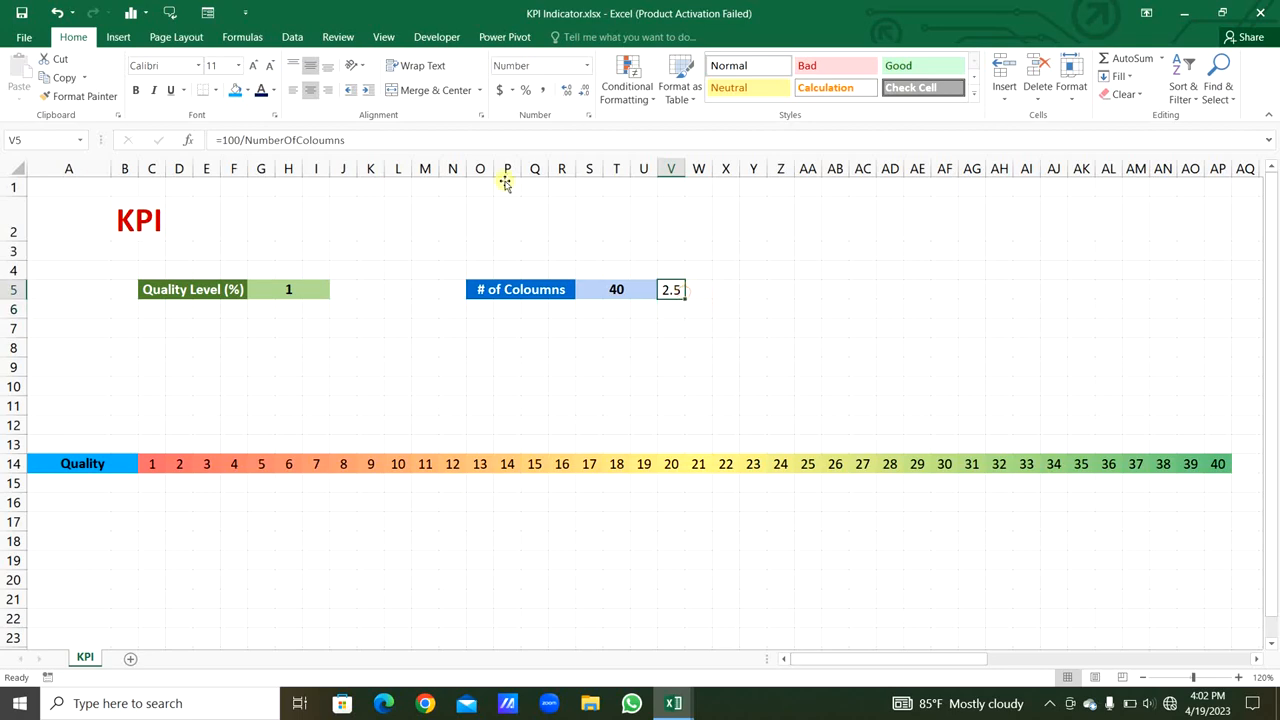
pyautogui.moveTo(377, 140); pyautogui.dragTo(207, 139)
pyautogui.hotkey('ctrl', 'c')
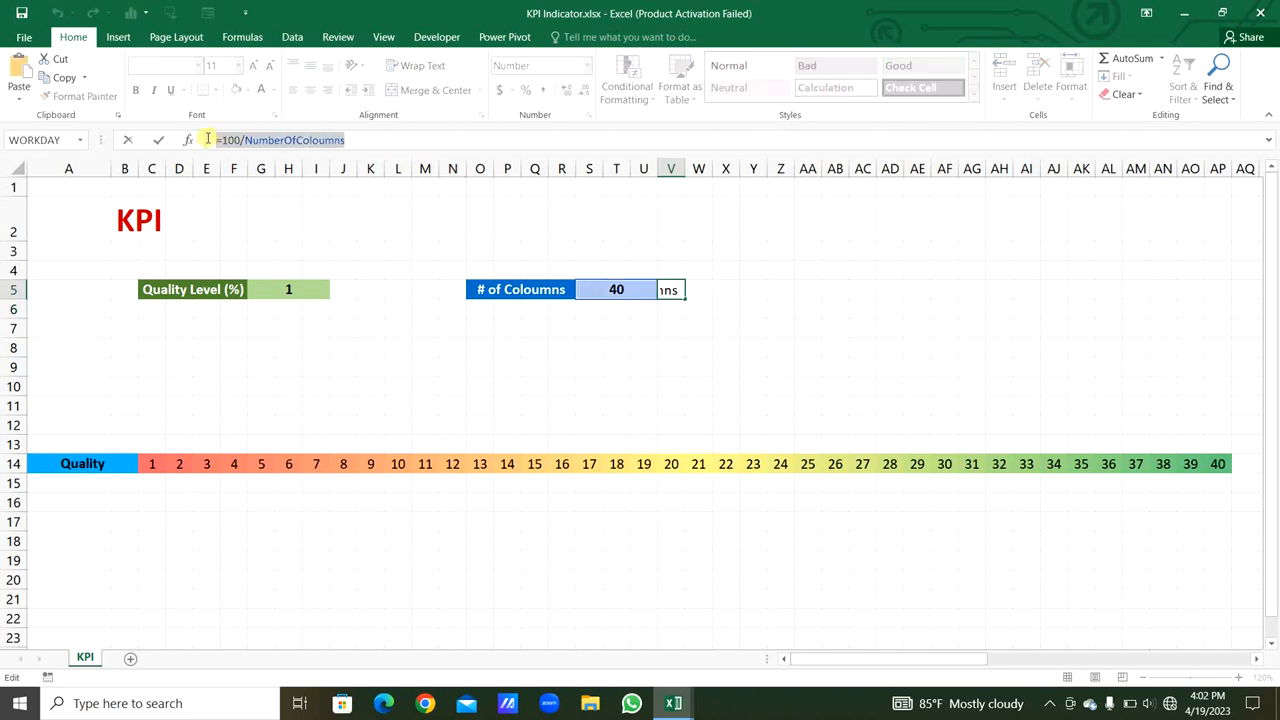
pyautogui.press('Escape')
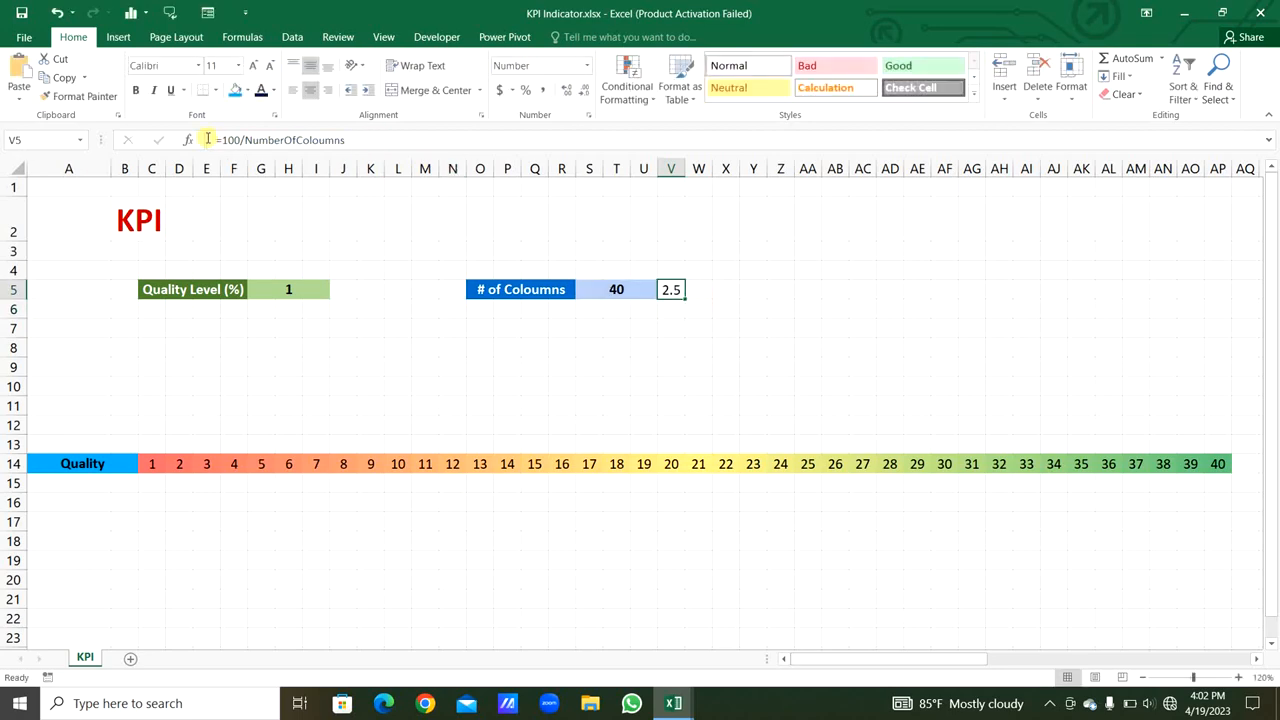
# - Define the workbook-scoped name StartAndStep that refers to the copied formula =100/NumberOfColoumns
pyautogui.click(242, 37)
pyautogui.click(449, 80)
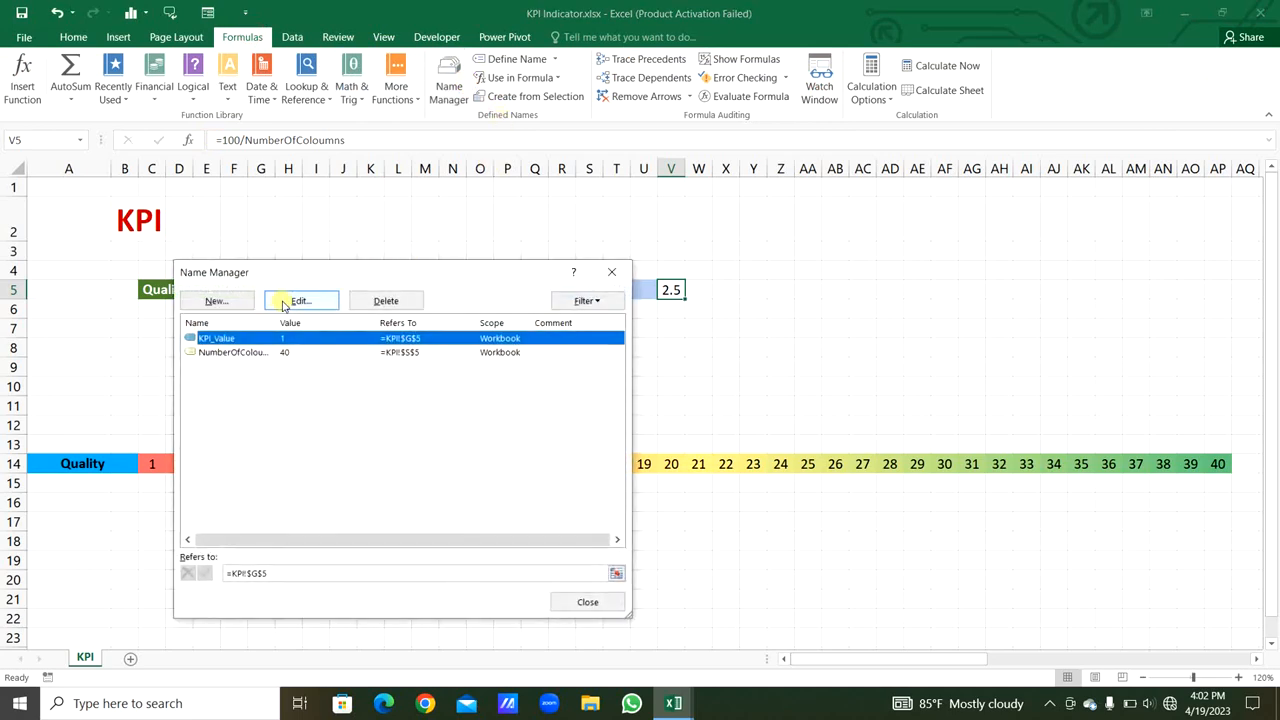
pyautogui.click(222, 301)
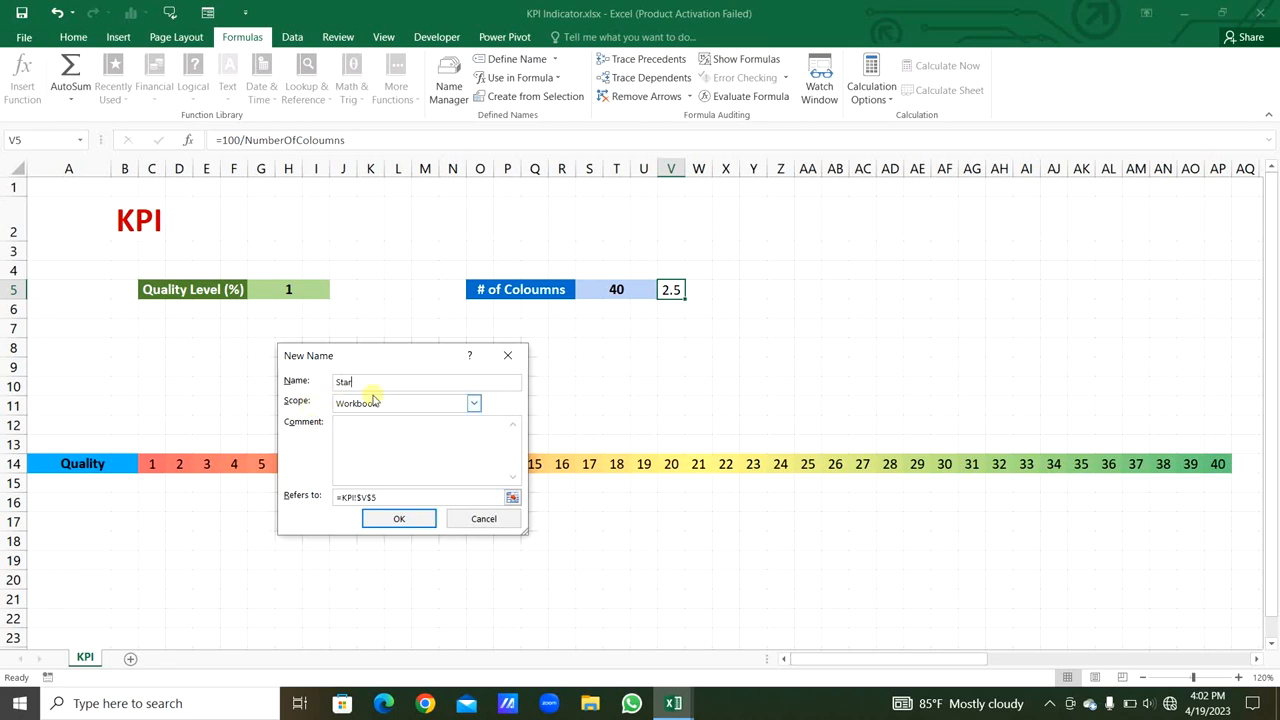
pyautogui.write('tAndStep')
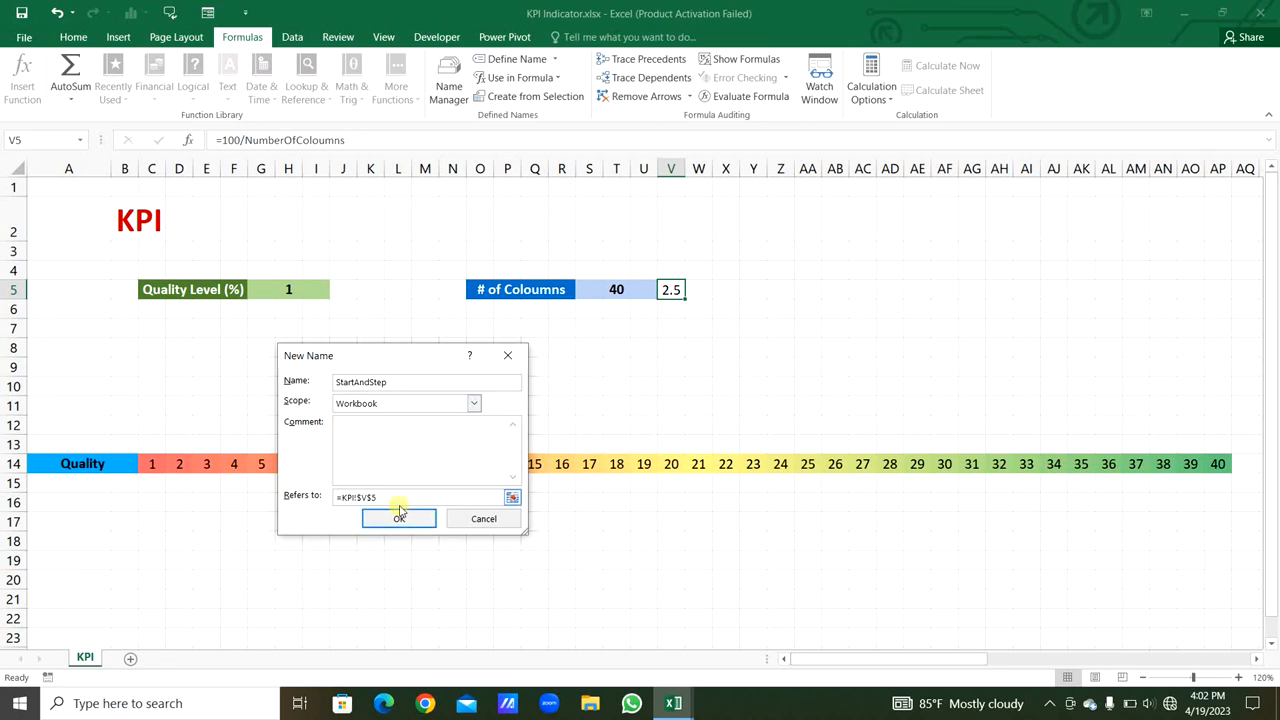
pyautogui.click(398, 497)
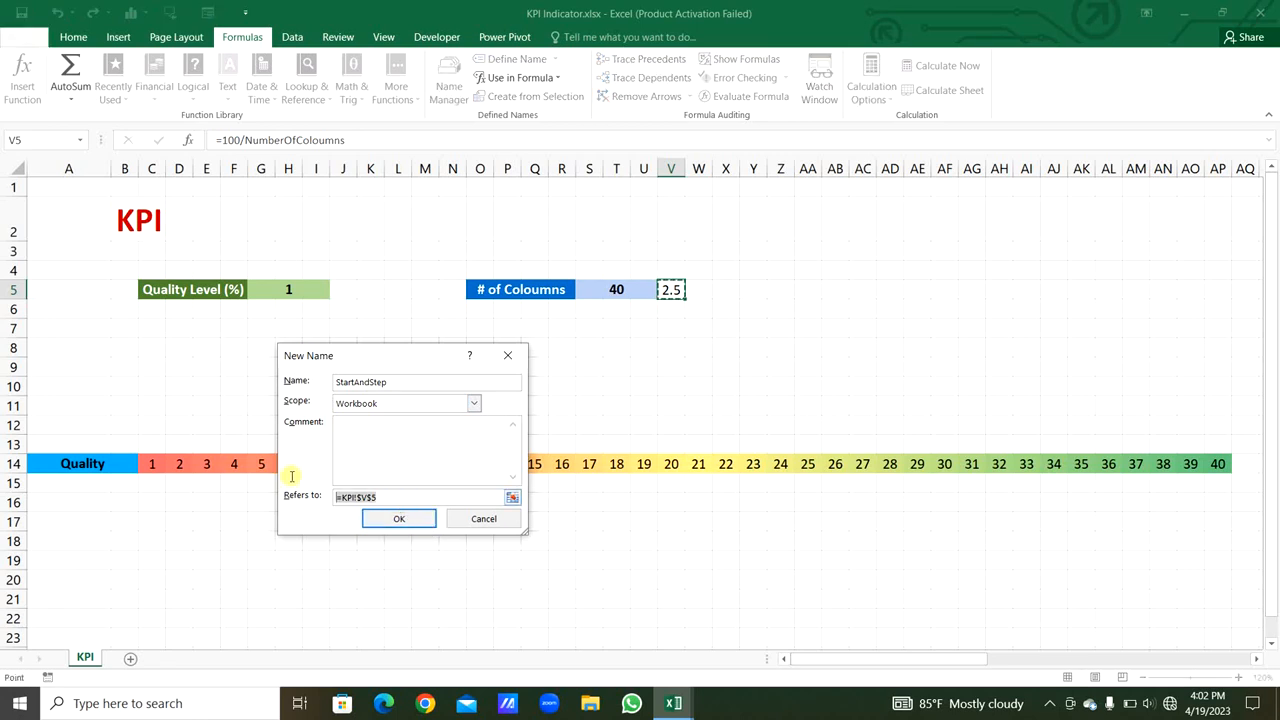
pyautogui.hotkey('ctrl', 'v')
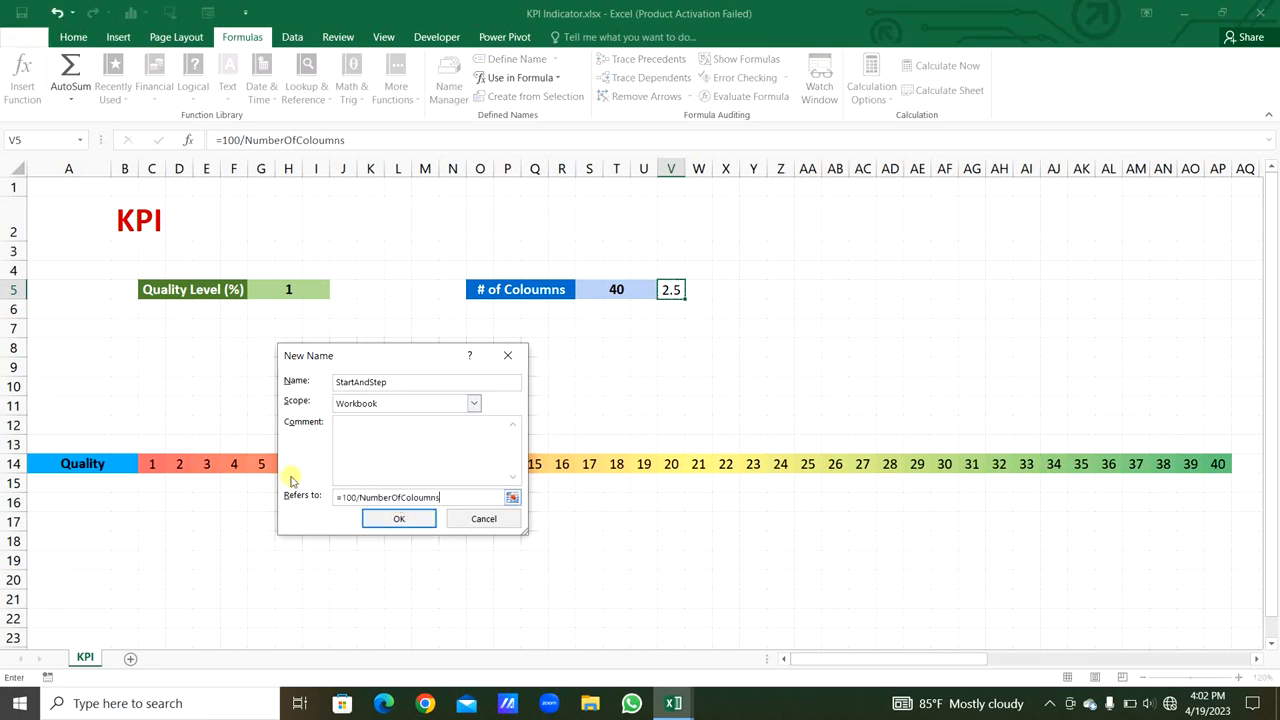
pyautogui.click(397, 519)
pyautogui.click(610, 270)
# - Enter the formula =C14*StartAndStep in C13 and fill it across row 13 through AP13
pyautogui.click(160, 447)
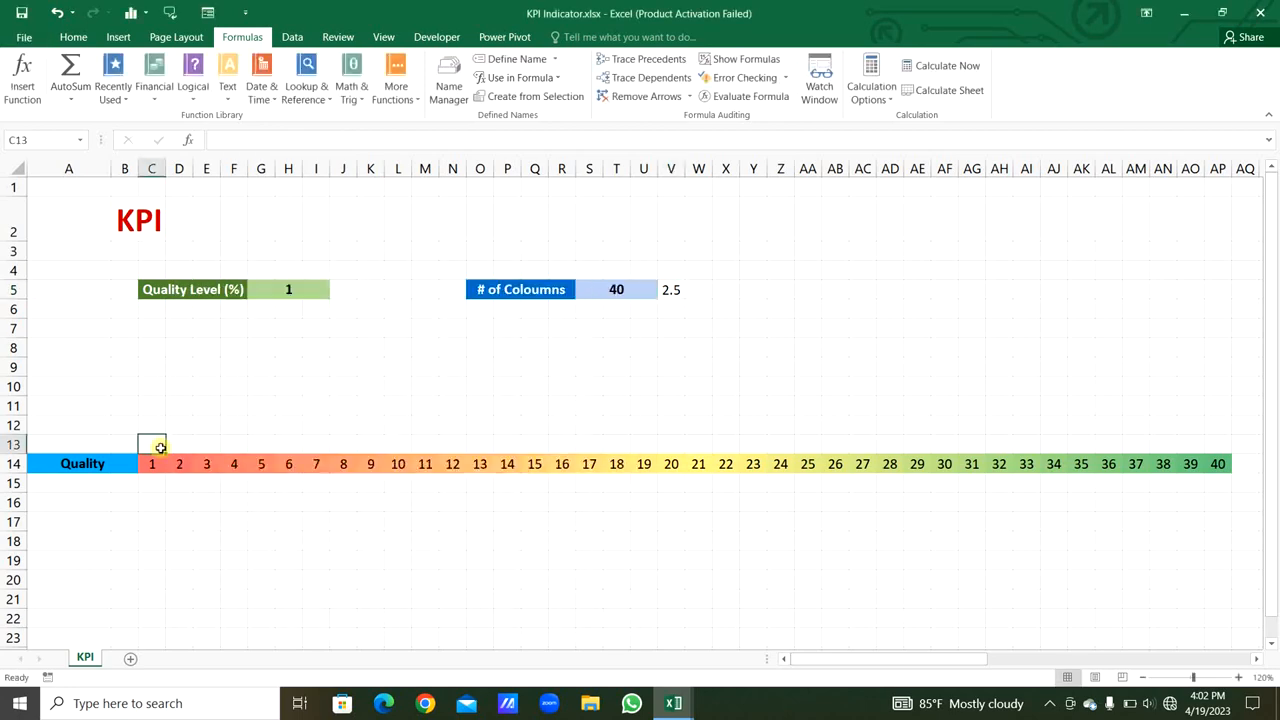
pyautogui.write('=')
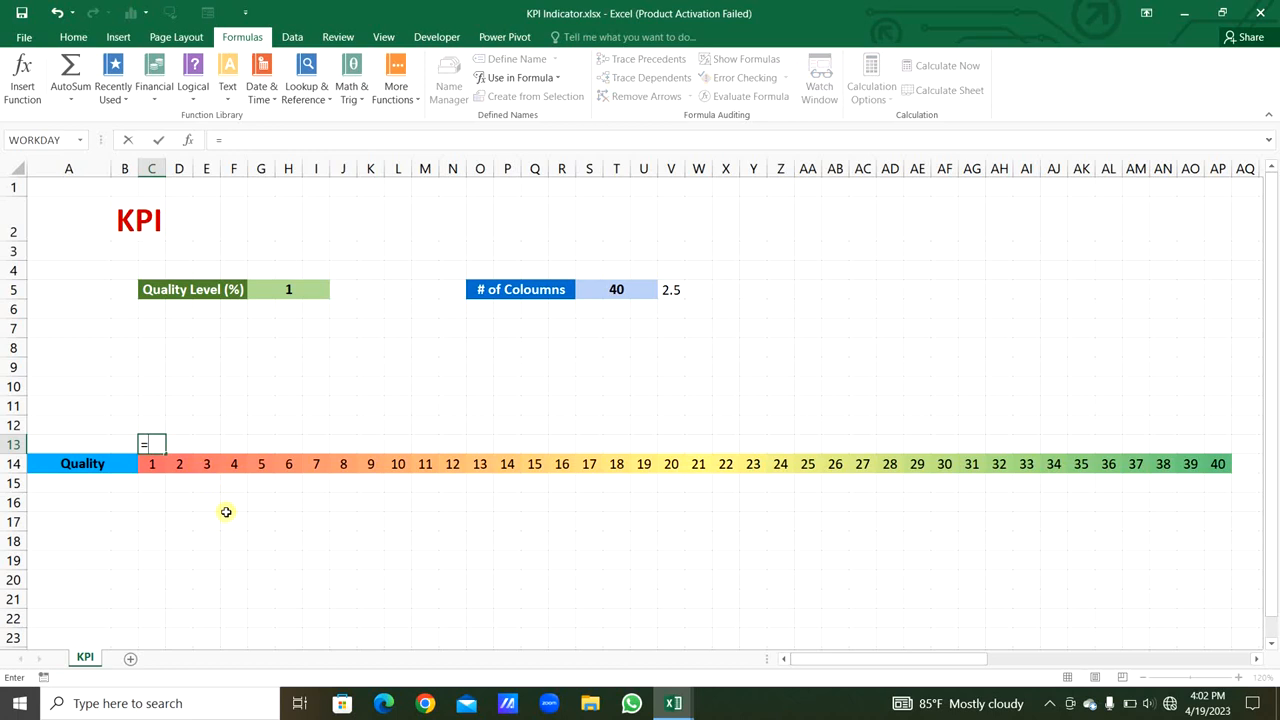
pyautogui.click(153, 464)
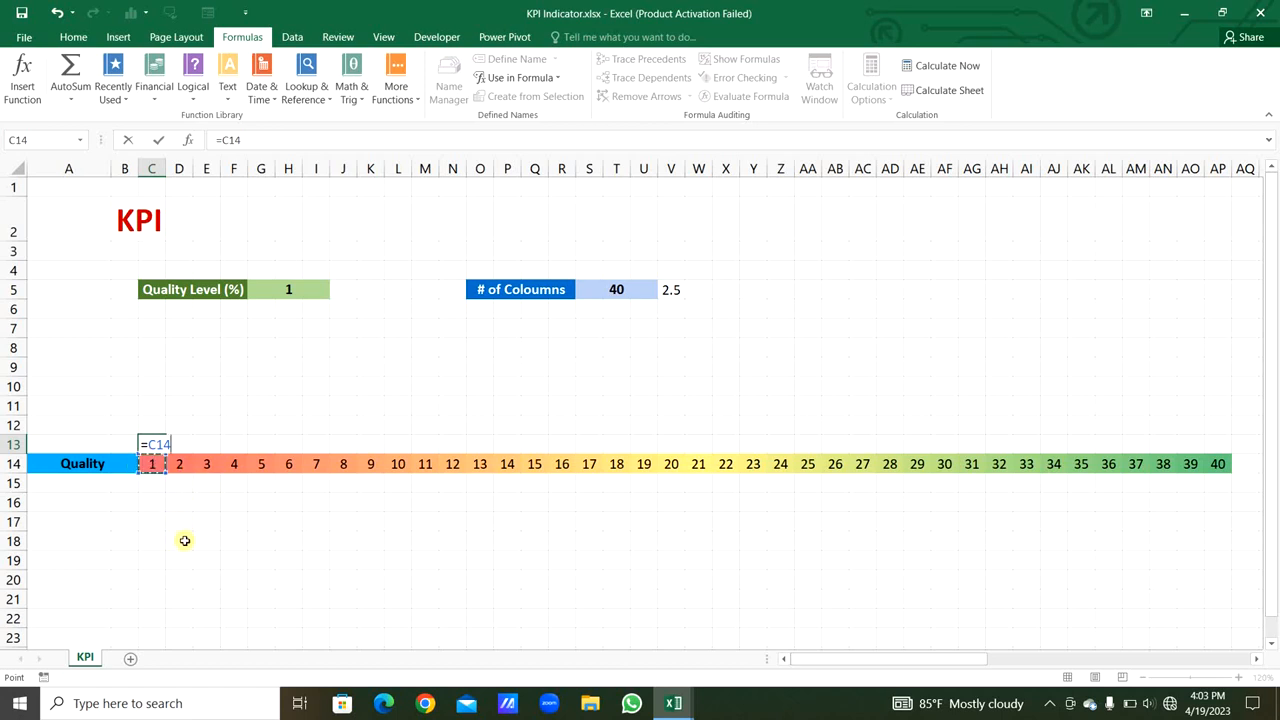
pyautogui.write('*Sta')
pyautogui.press('Tab')
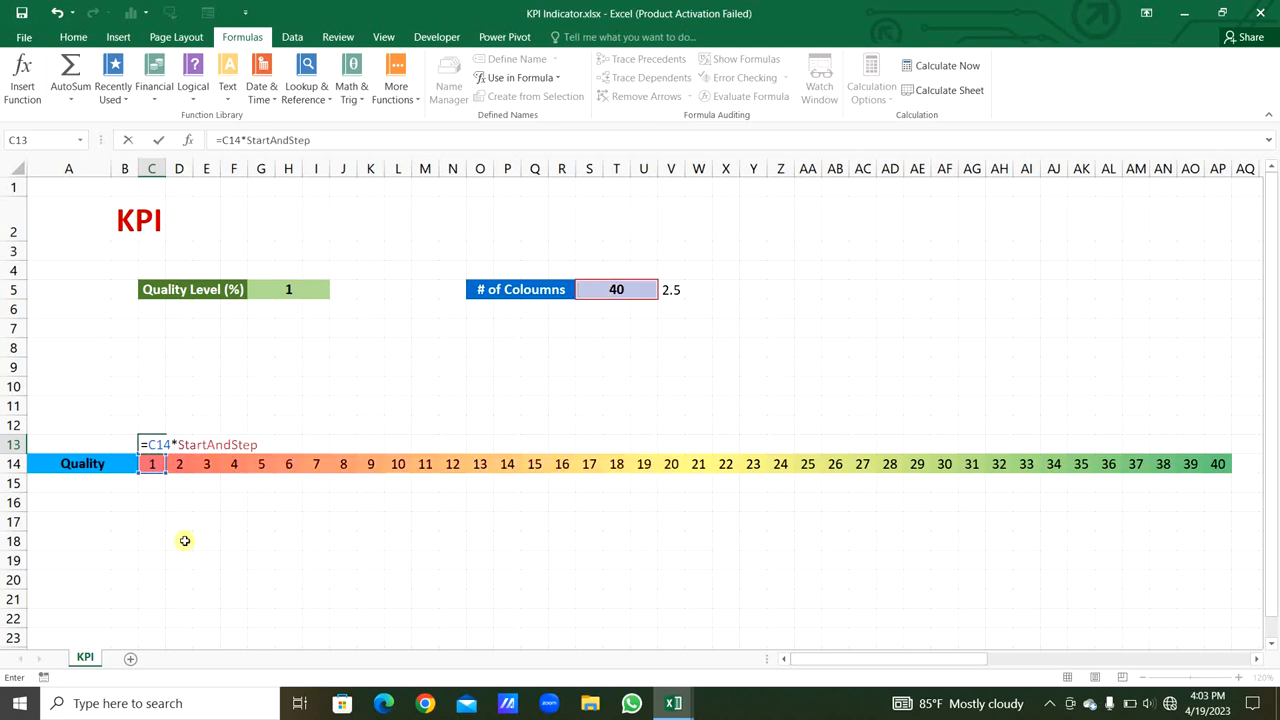
pyautogui.hotkey('ctrl', 'Return')
pyautogui.moveTo(166, 453); pyautogui.dragTo(1109, 448)
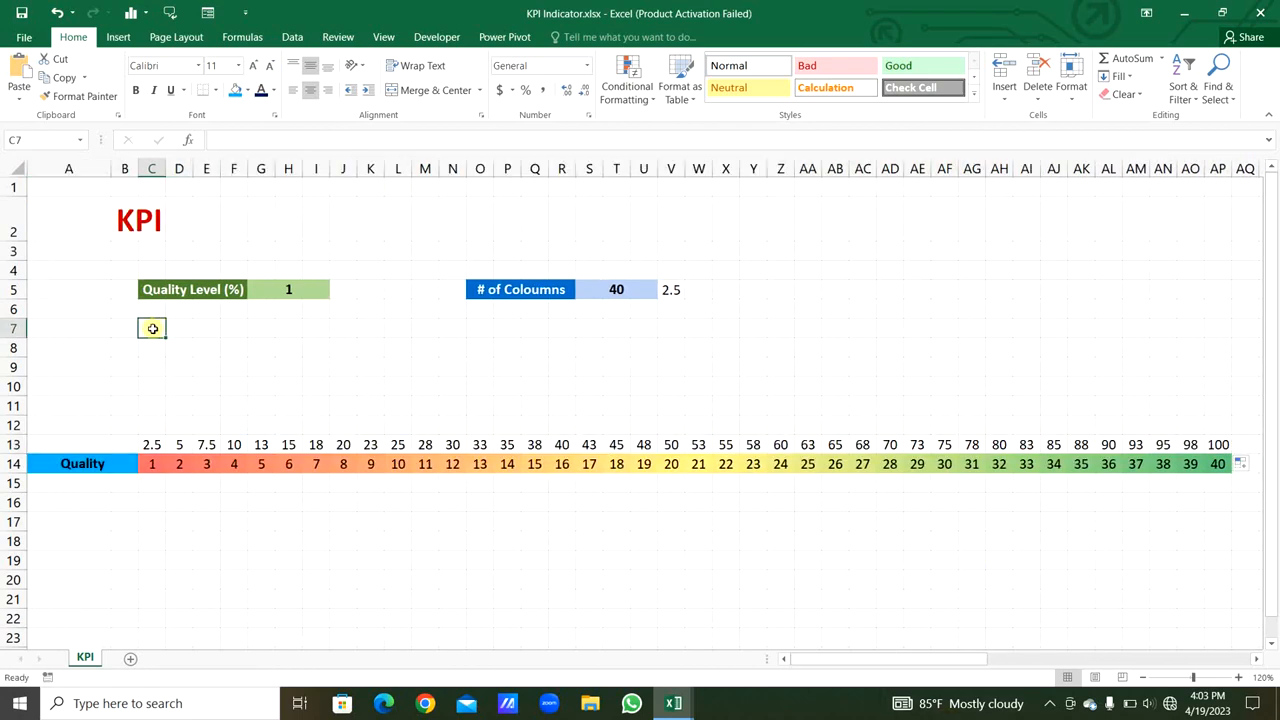
# - Enter the formula =CEILING(KPI_Value,C13) in cell C7 and review it
pyautogui.write('=ce')
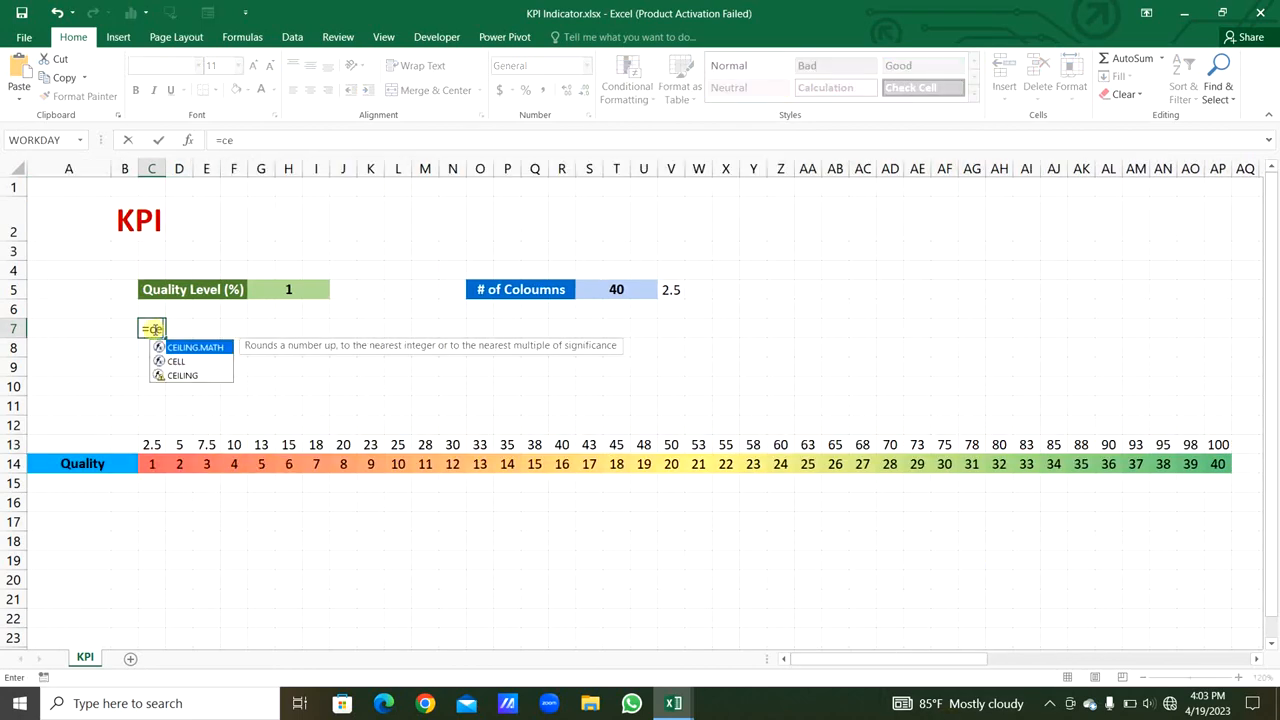
pyautogui.press('Down')
pyautogui.press('Down')
pyautogui.press('Tab')
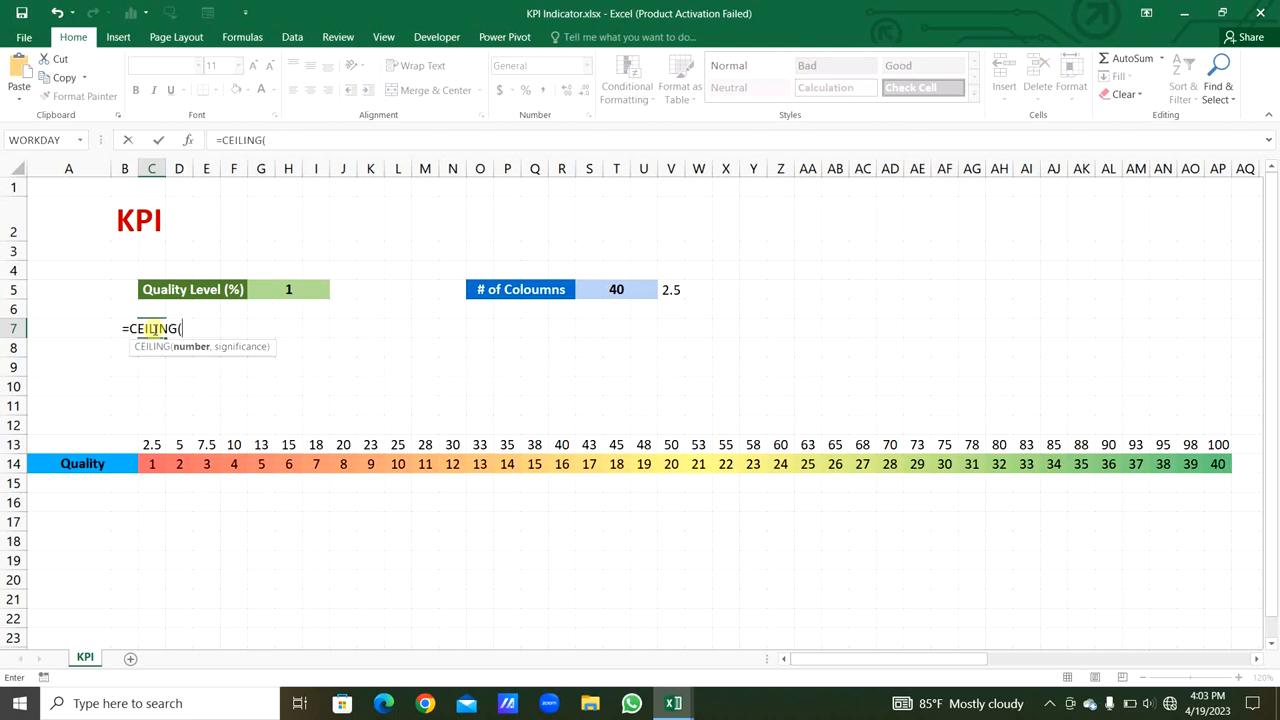
pyautogui.click(297, 288)
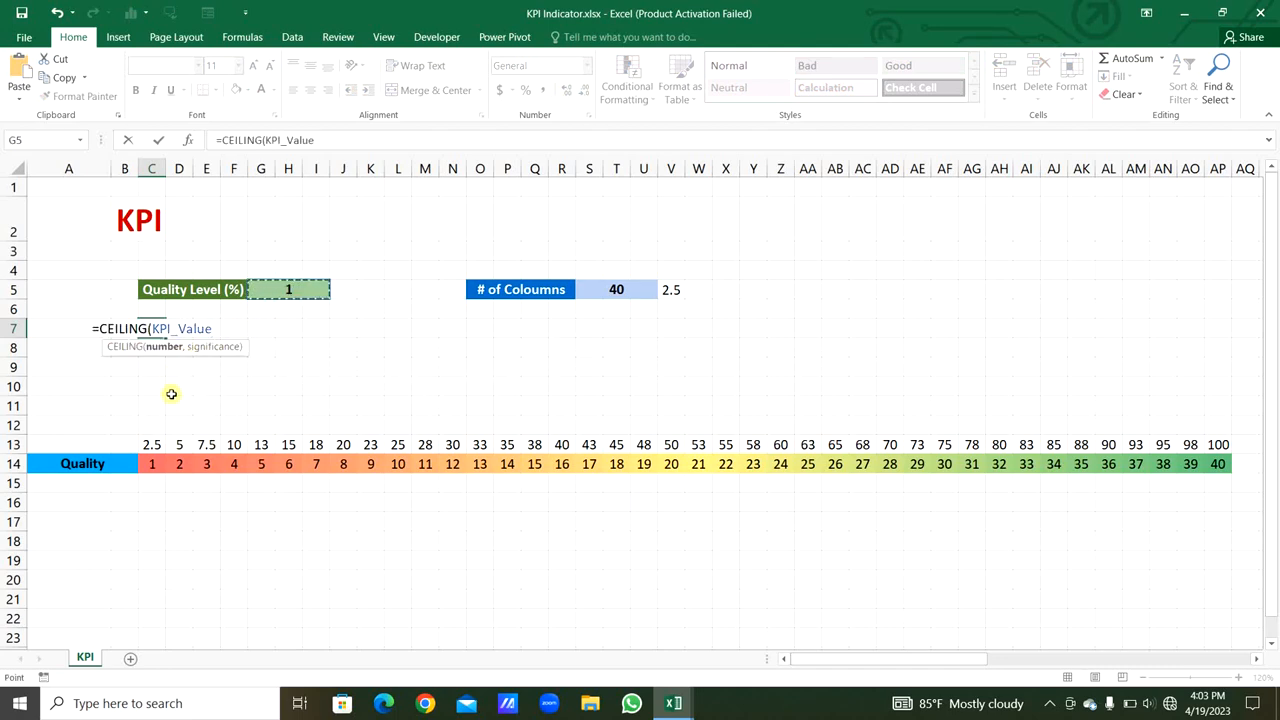
pyautogui.write(',')
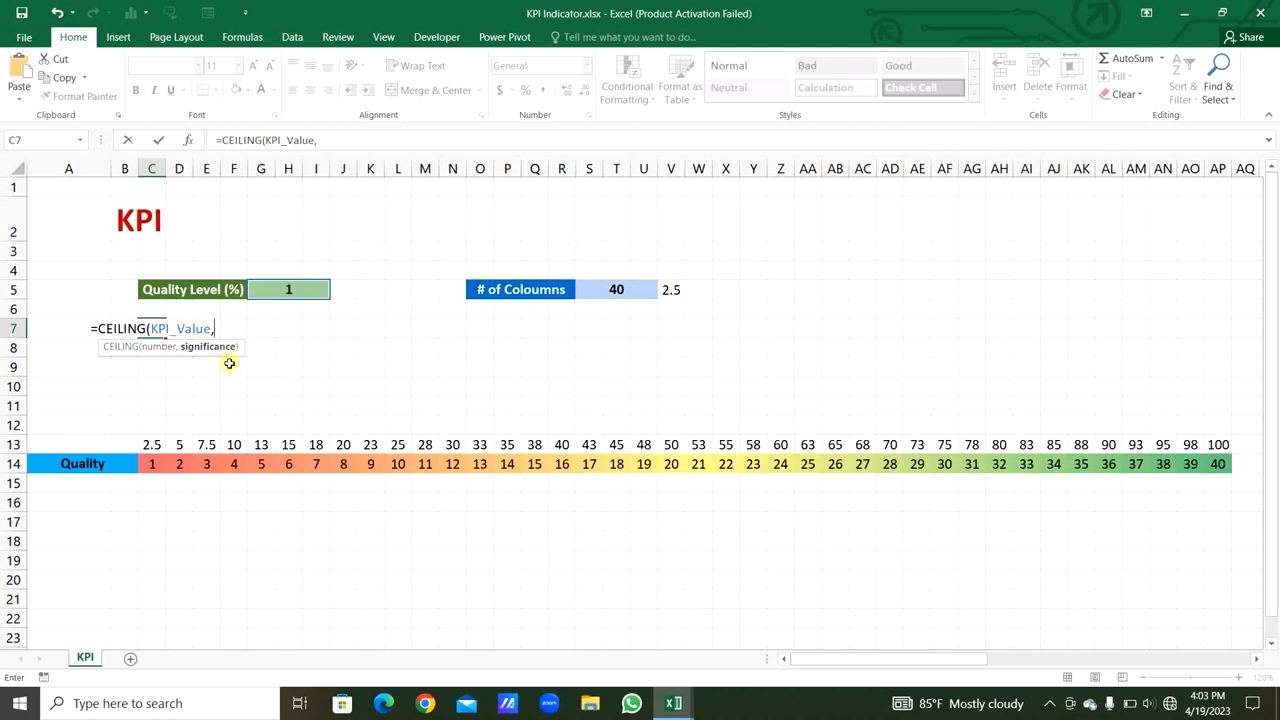
pyautogui.click(156, 445)
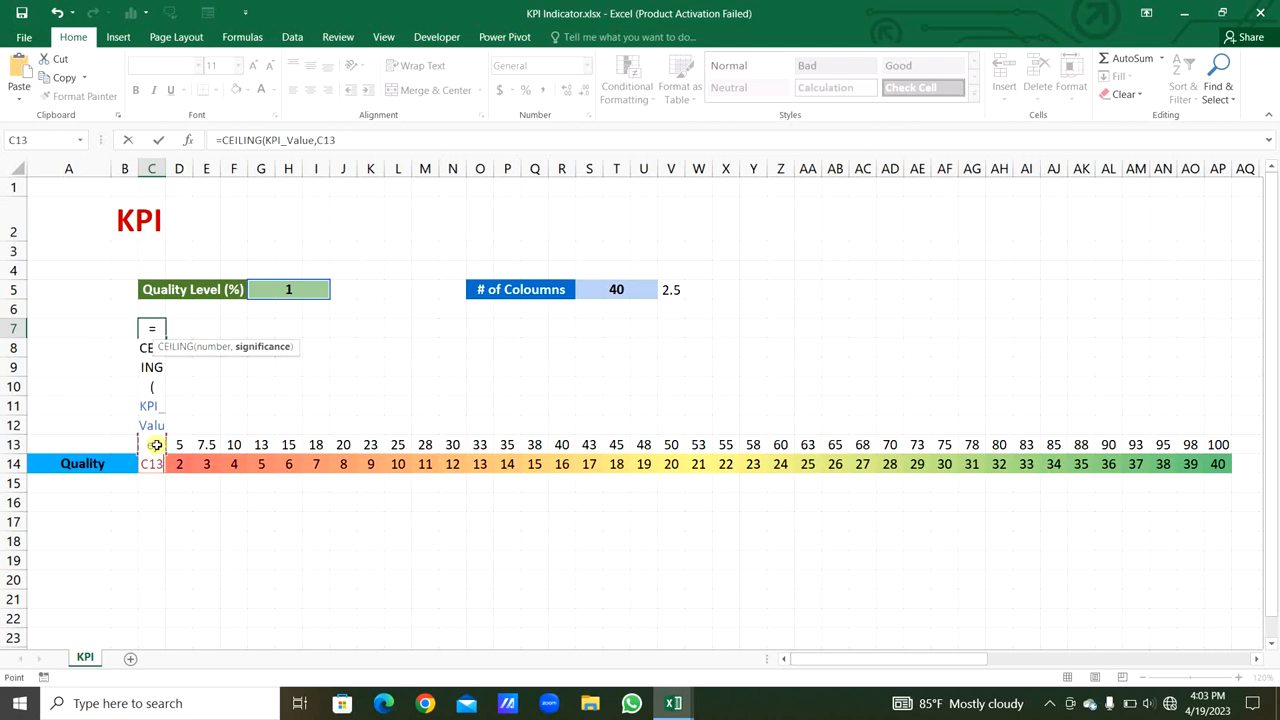
pyautogui.press('Return')
pyautogui.doubleClick(150, 328)
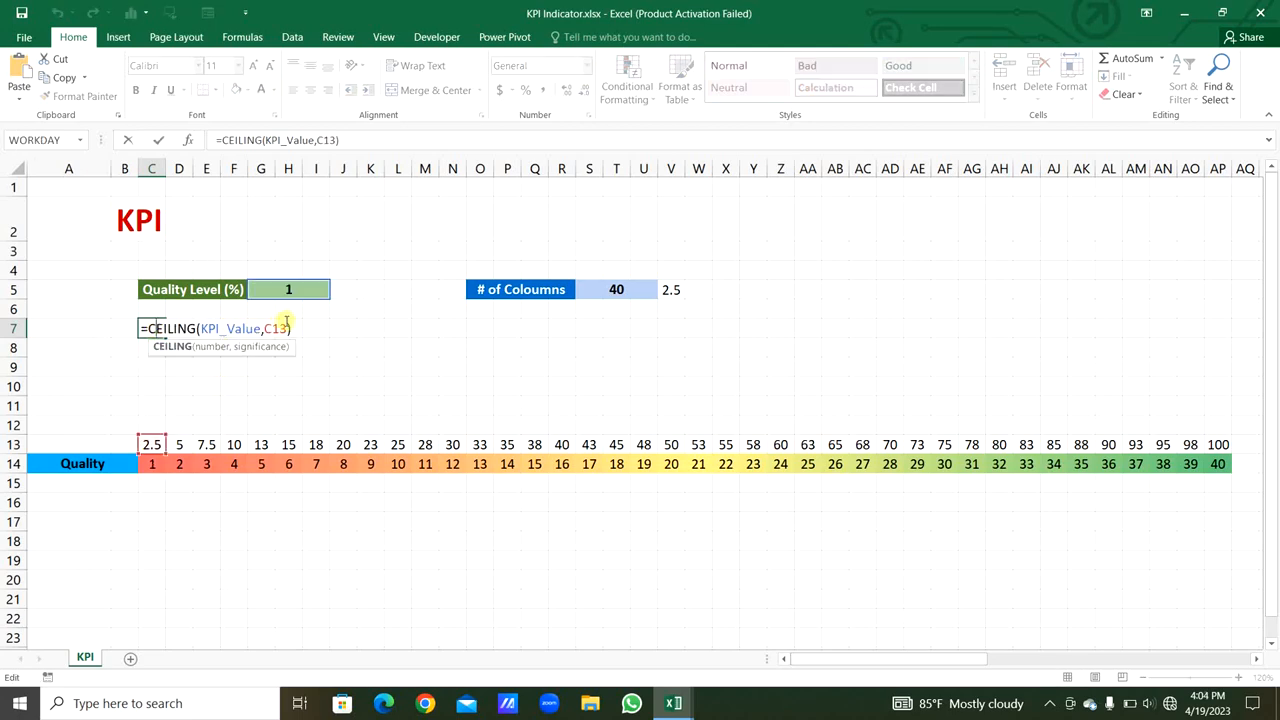
pyautogui.hotkey('ctrl', 'Return')
pyautogui.click(152, 448)
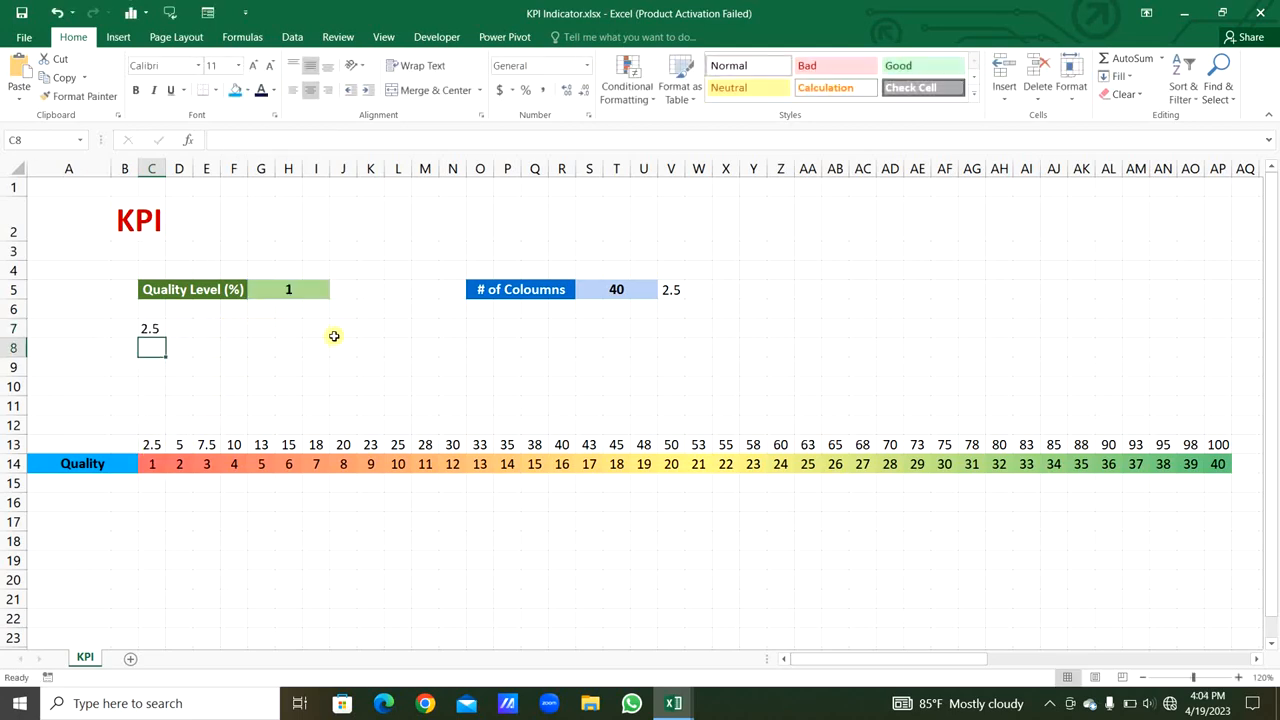
# - Set the Quality Level (%) value to 20 and check the CEILING formula's result in C7
pyautogui.click(285, 290)
pyautogui.write('20')
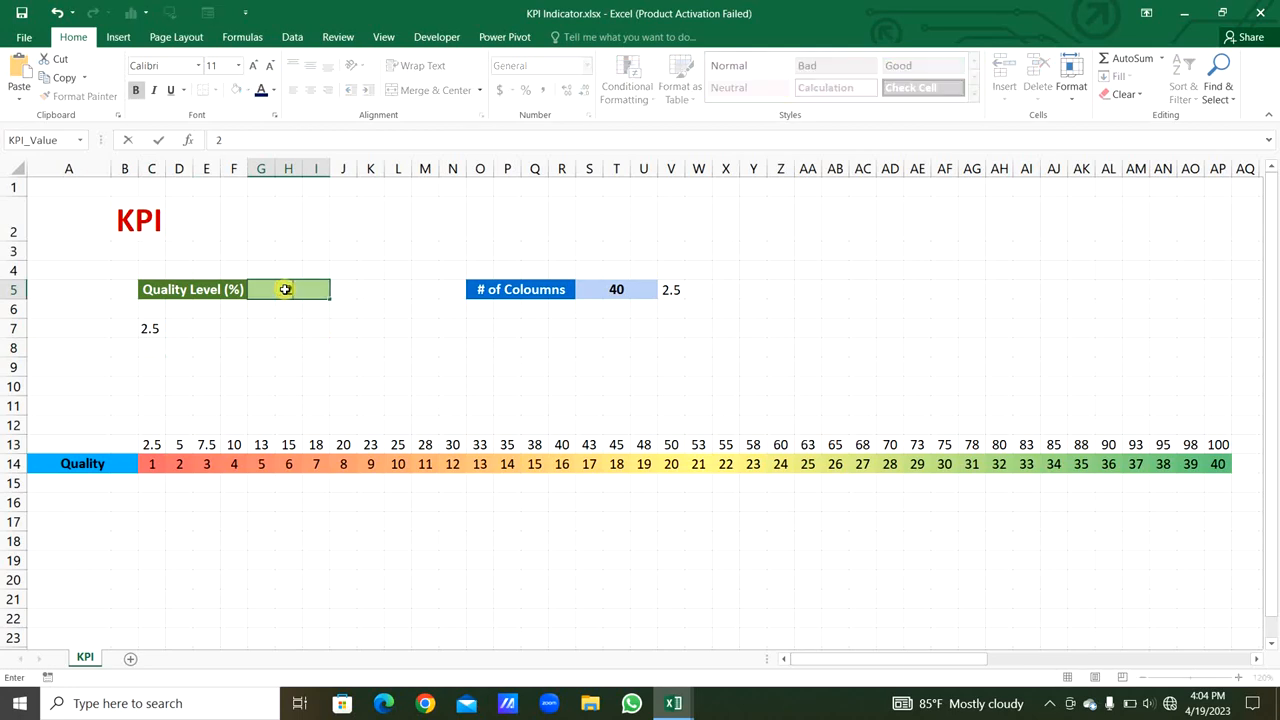
pyautogui.press('Return')
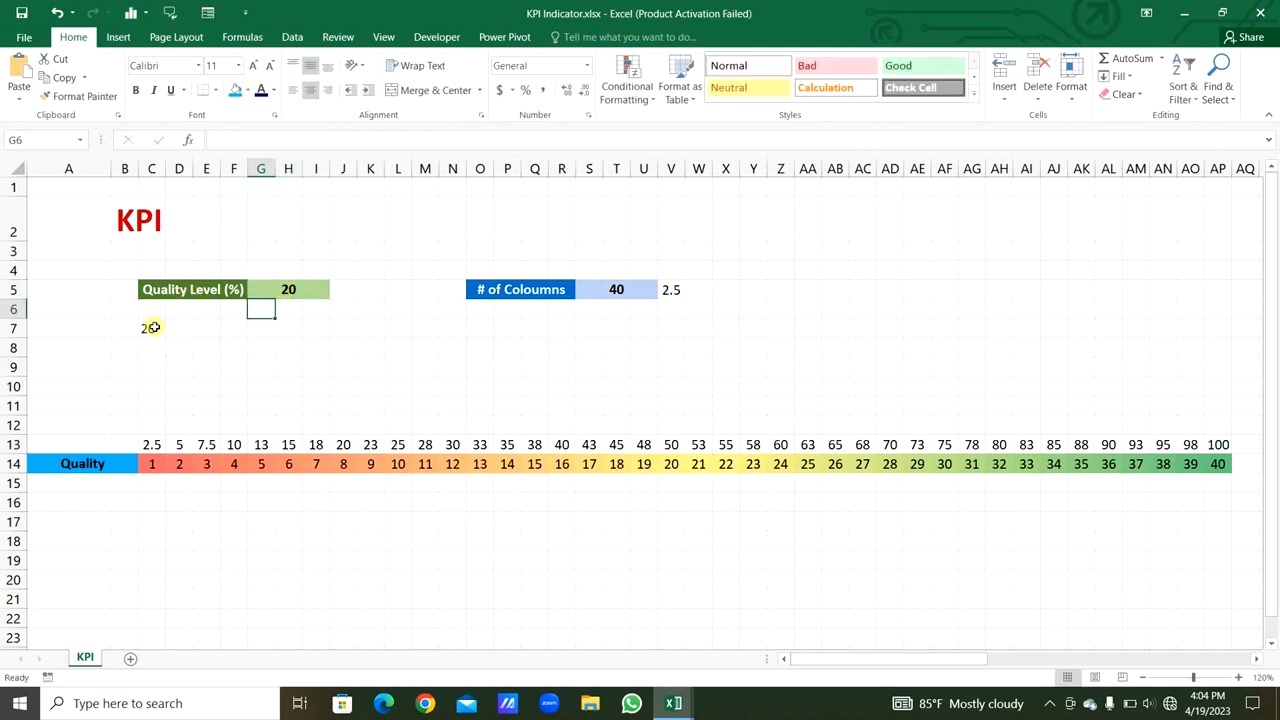
pyautogui.click(153, 328)
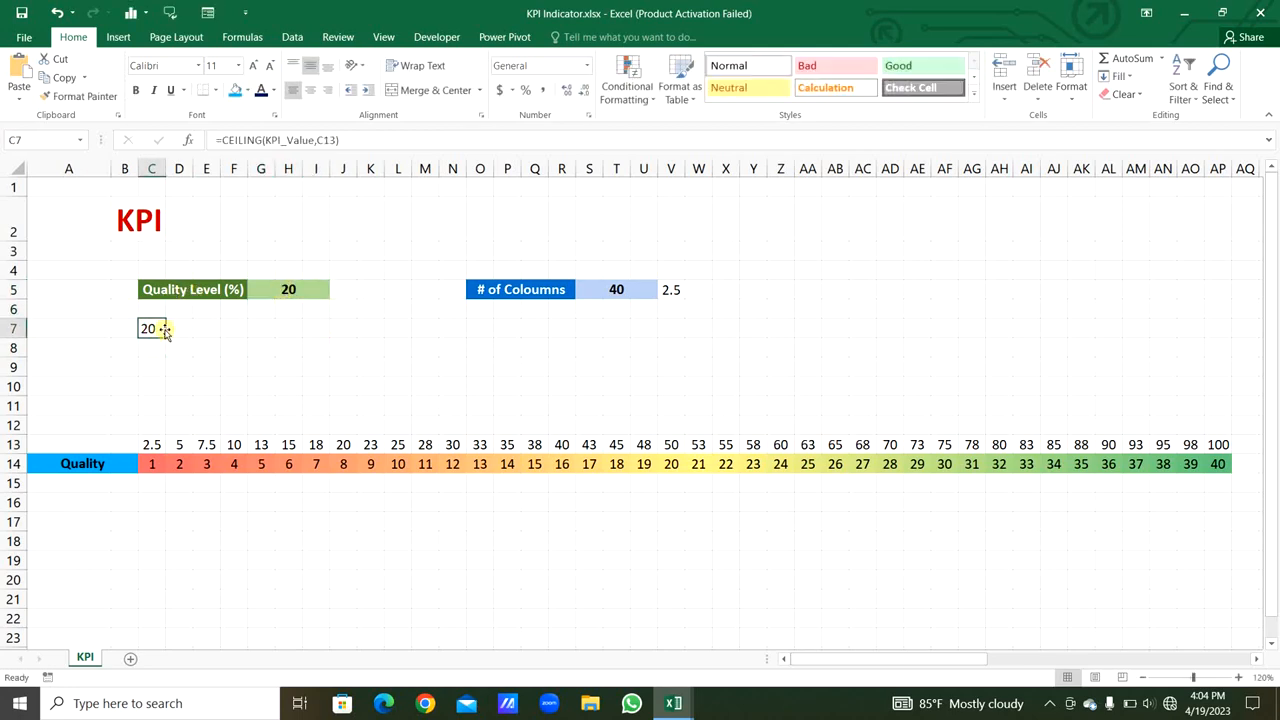
# - Set the Quality Level (%) value to 2
pyautogui.click(289, 290)
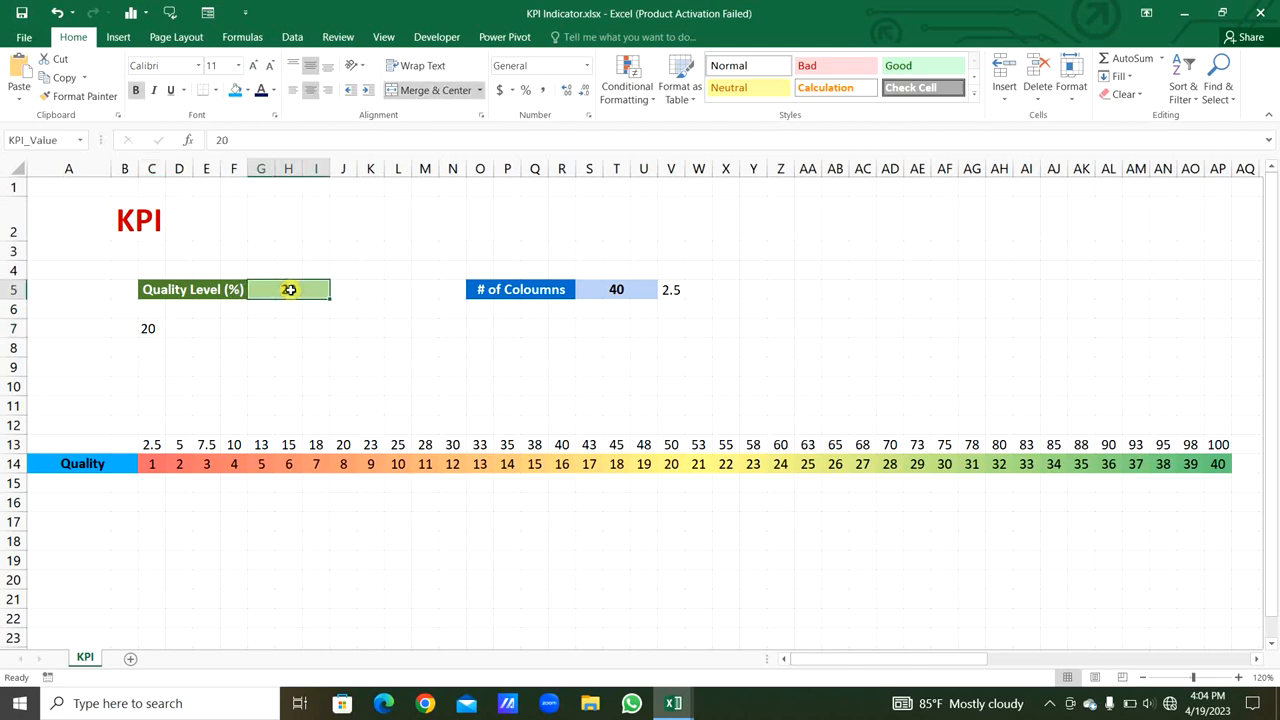
pyautogui.write('2')
pyautogui.press('Return')
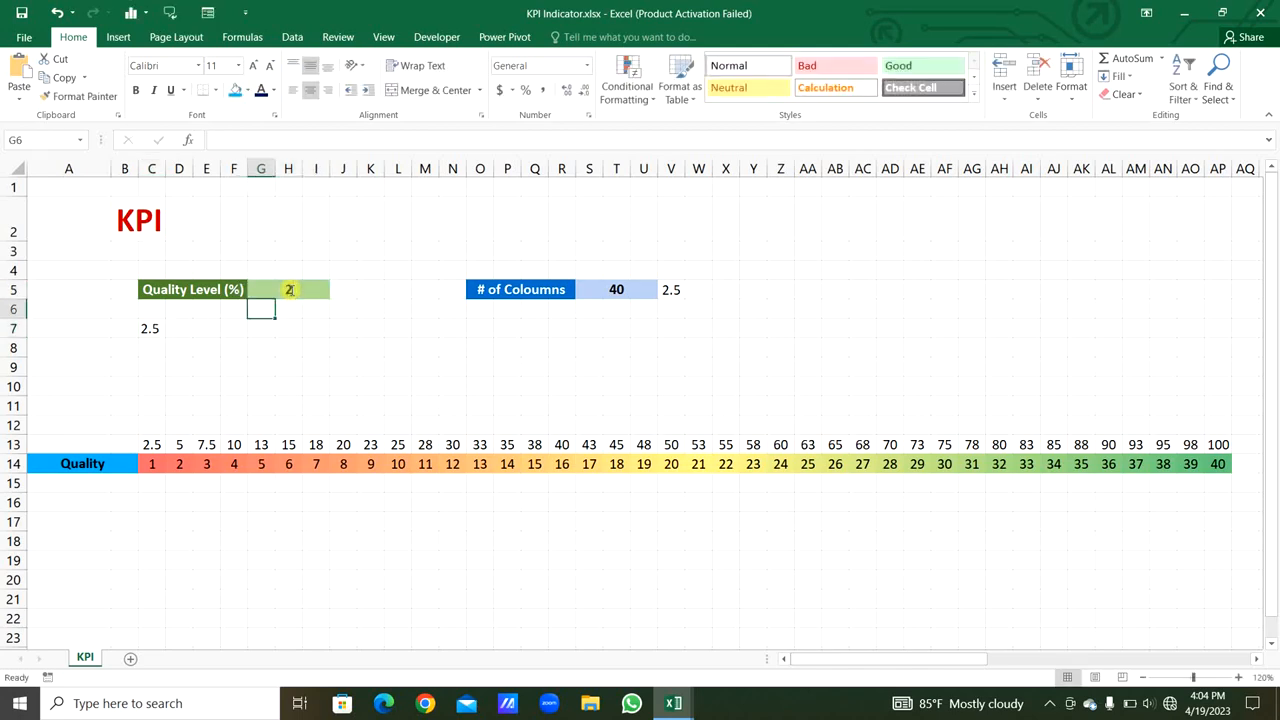
# - Change C7's formula to =CEILING(KPI_Value,StartAndStep) and copy its CEILING expression
pyautogui.click(151, 328)
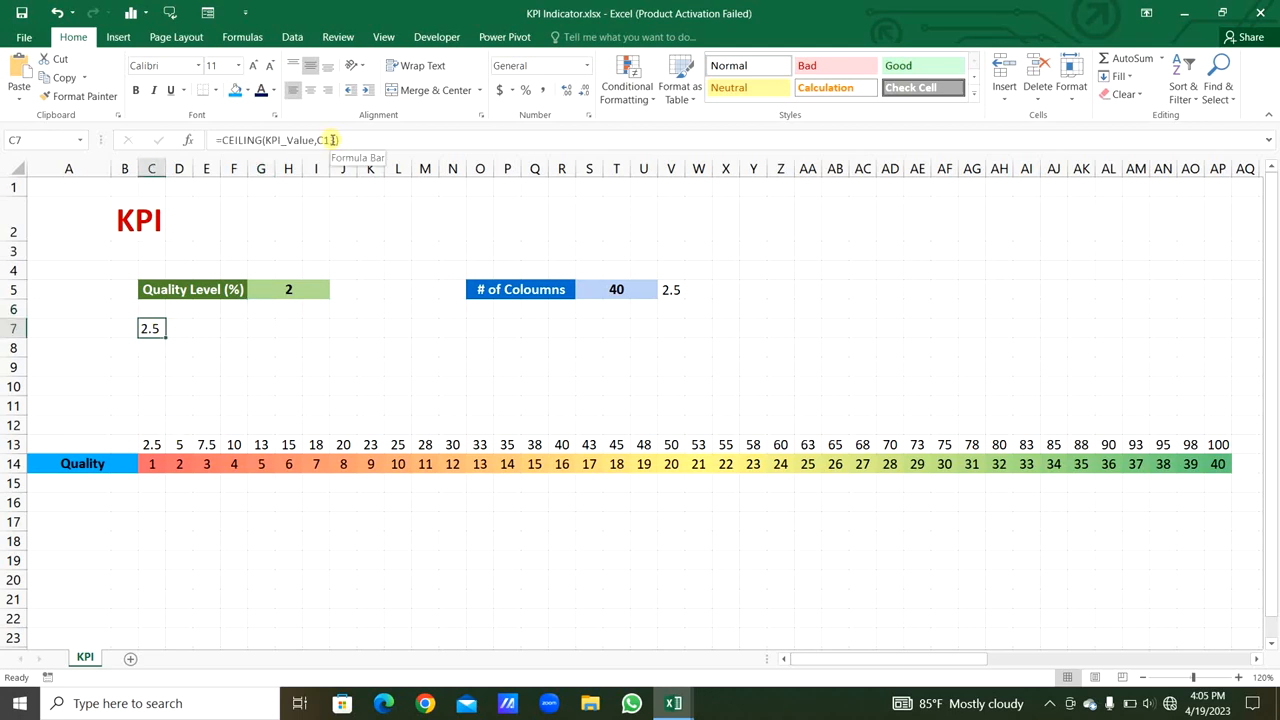
pyautogui.doubleClick(149, 326)
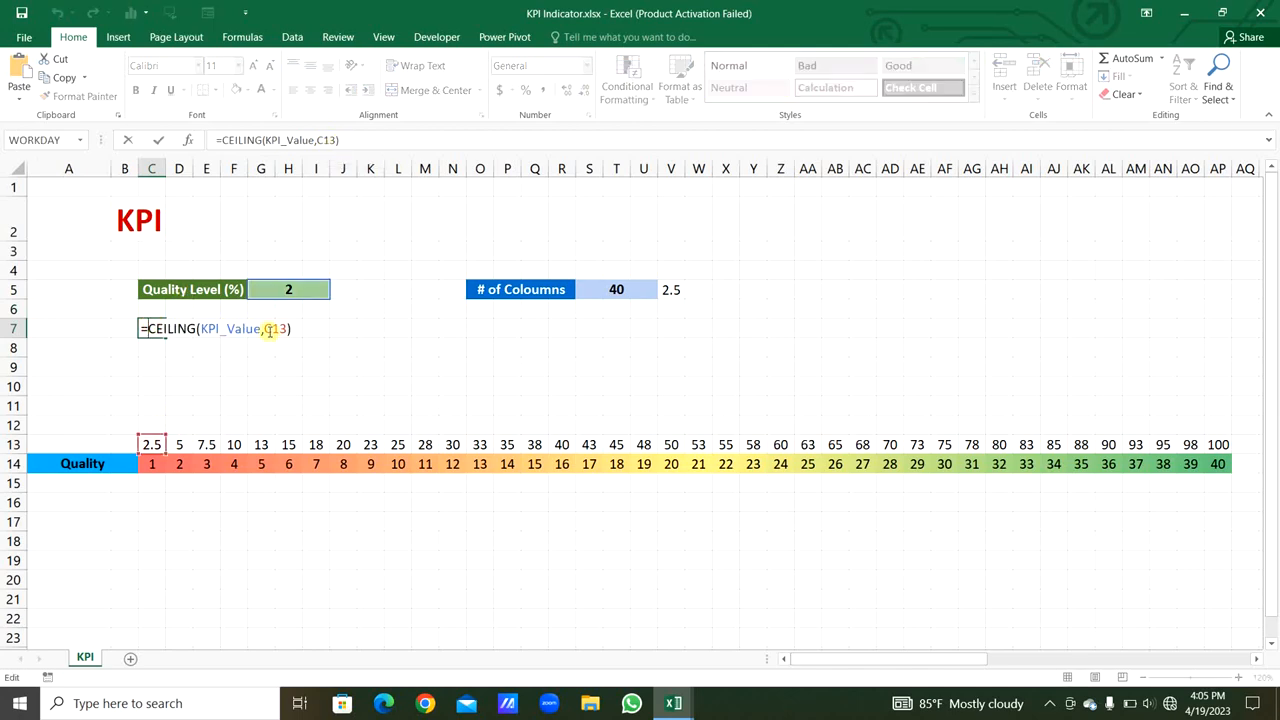
pyautogui.doubleClick(268, 329)
pyautogui.write('star')
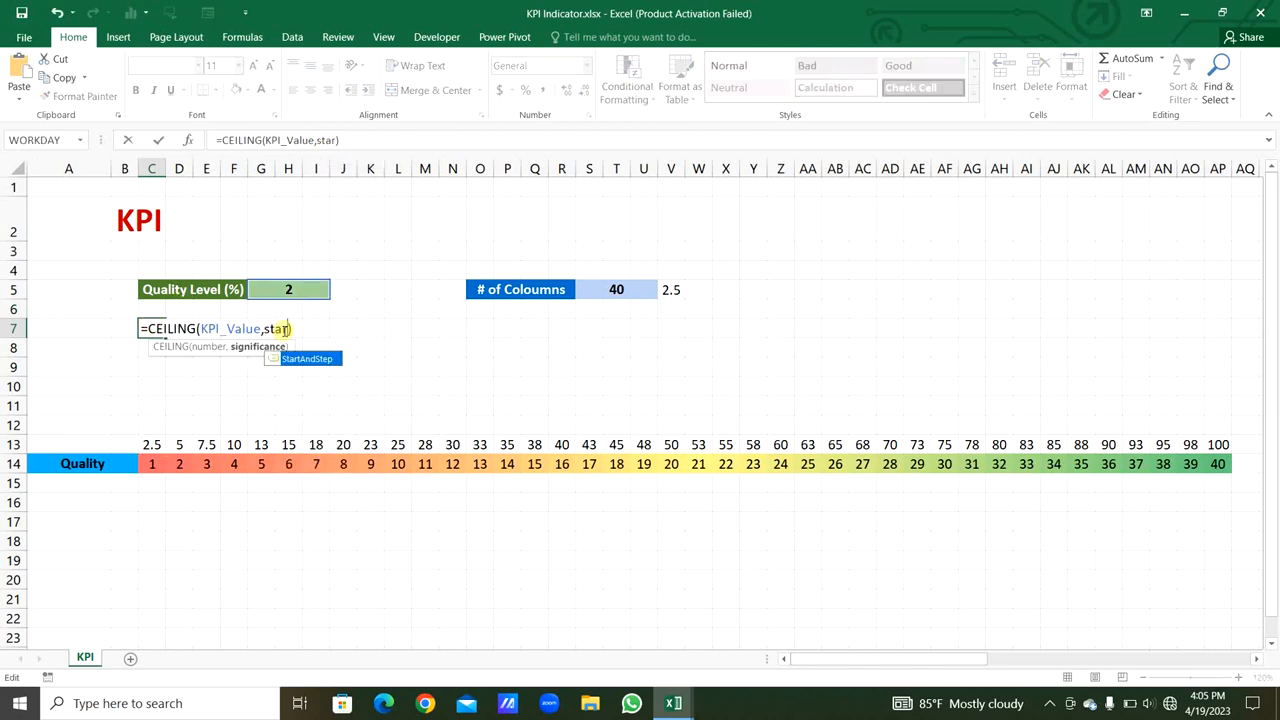
pyautogui.press('Tab')
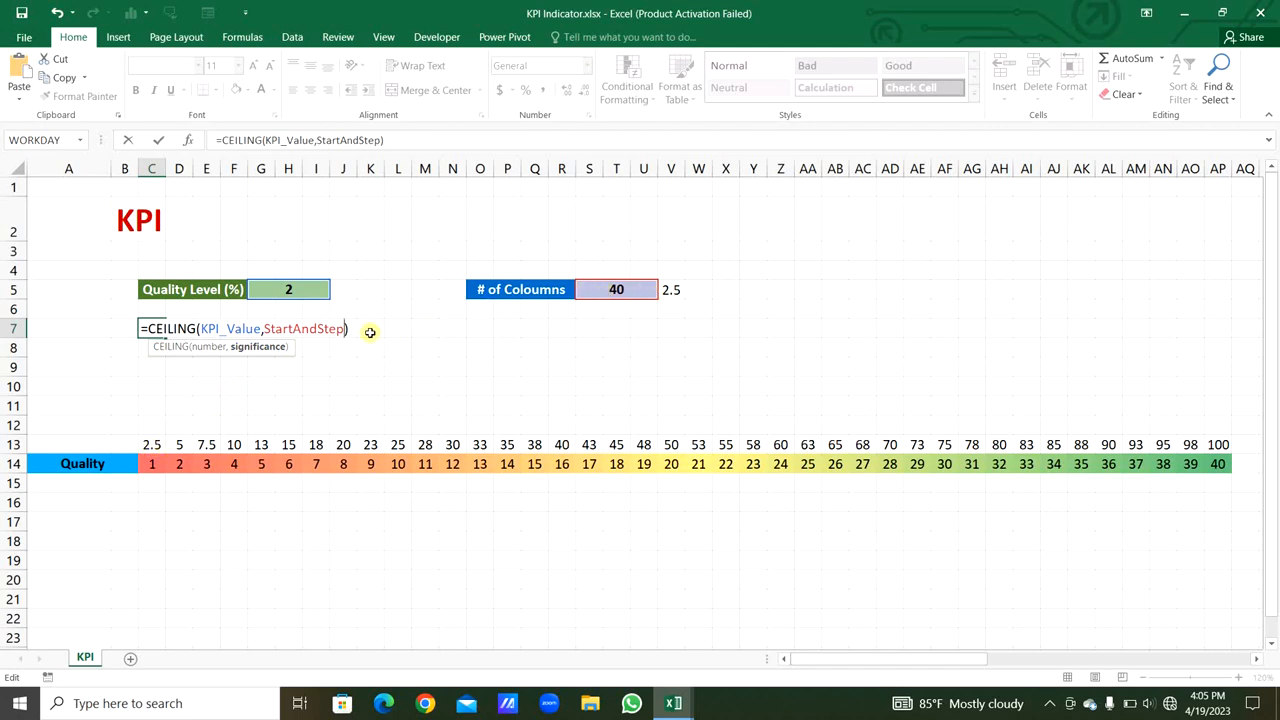
pyautogui.click(148, 328)
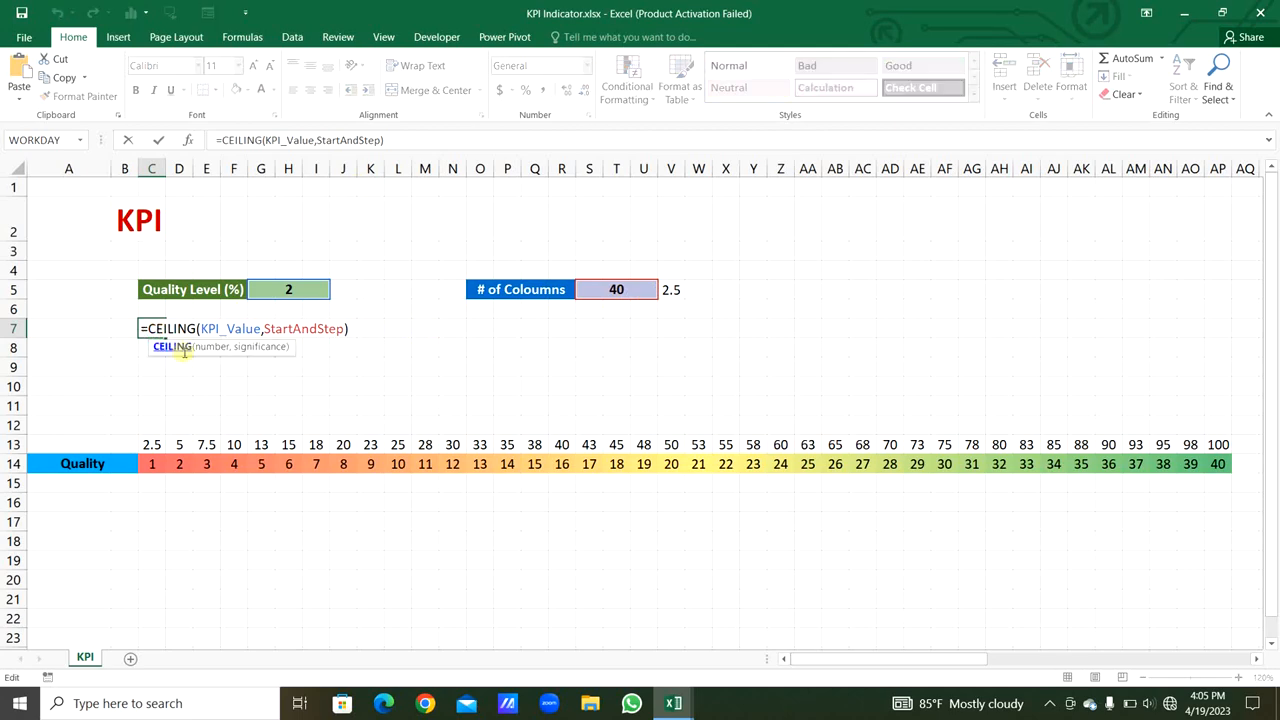
pyautogui.moveTo(152, 328); pyautogui.dragTo(339, 345)
pyautogui.hotkey('ctrl', 'c')
pyautogui.press('Escape')
# - Change C13's formula to =IF(CEILING(KPI_Value,StartAndStep)=C14*StartAndStep,CHAR(242),"") and fill it across to AP13
pyautogui.doubleClick(152, 444)
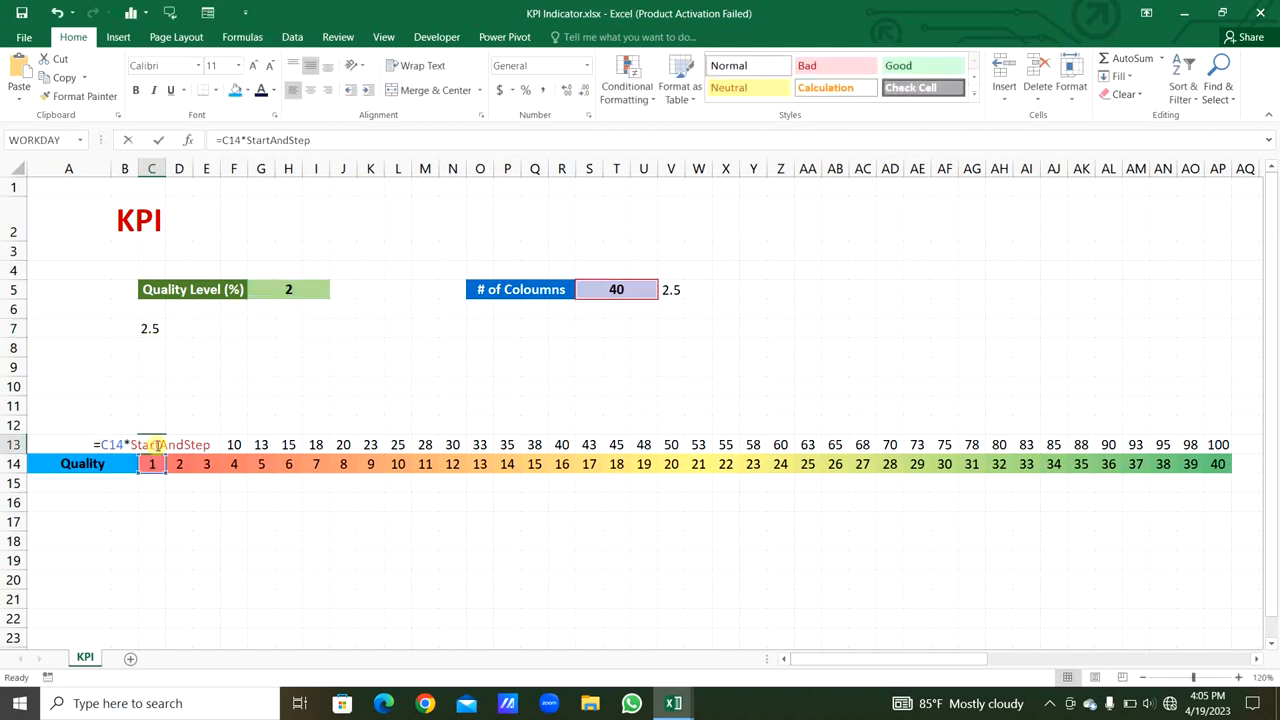
pyautogui.click(101, 444)
pyautogui.write('IF(')
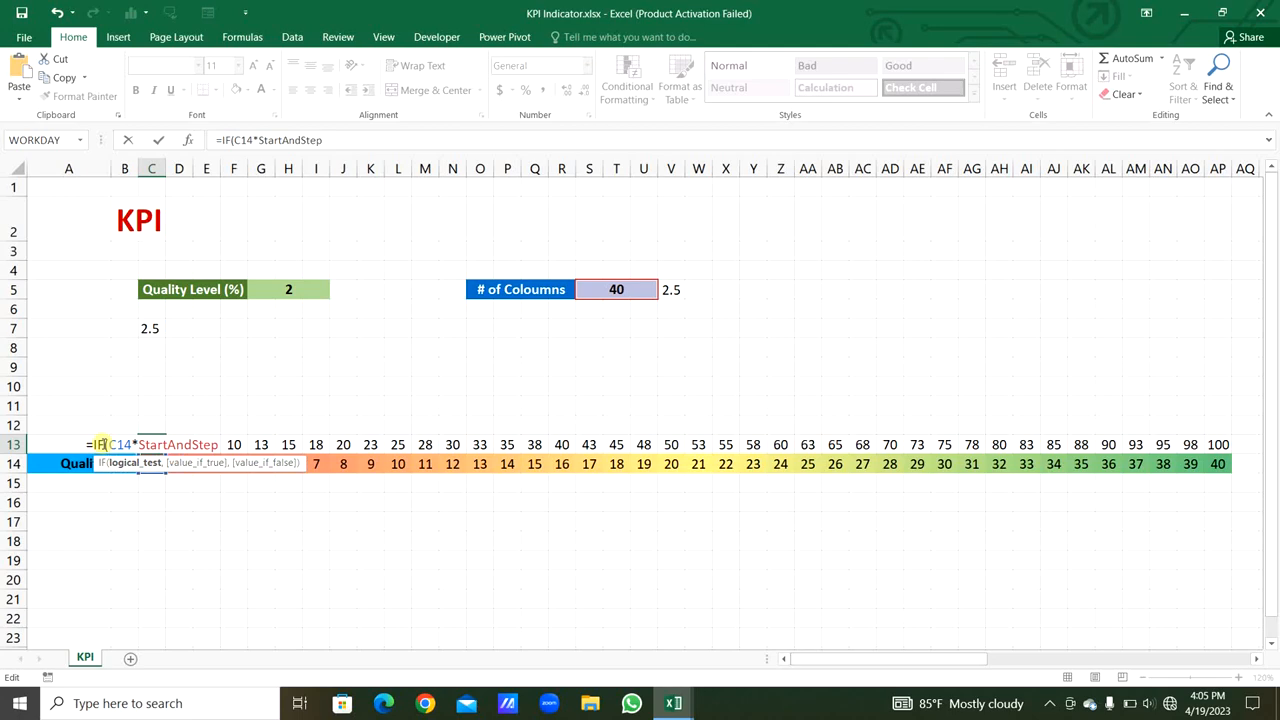
pyautogui.hotkey('ctrl', 'v')
pyautogui.write('=')
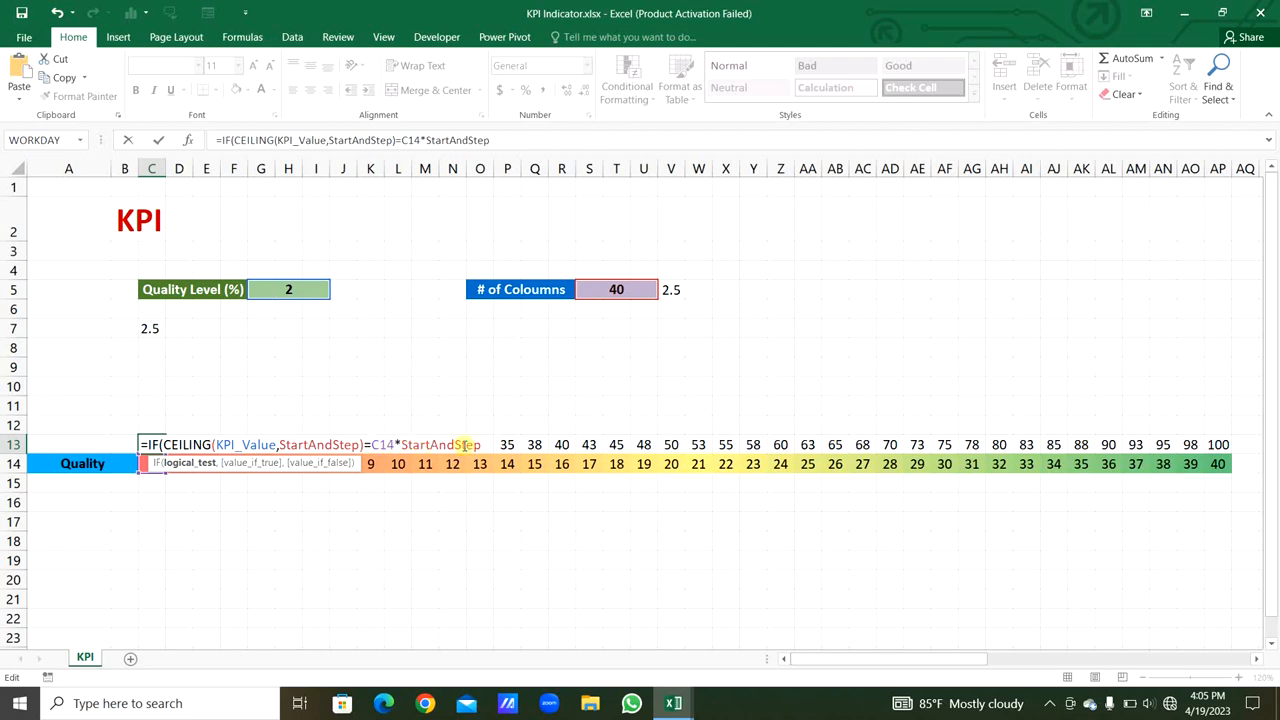
pyautogui.write(',')
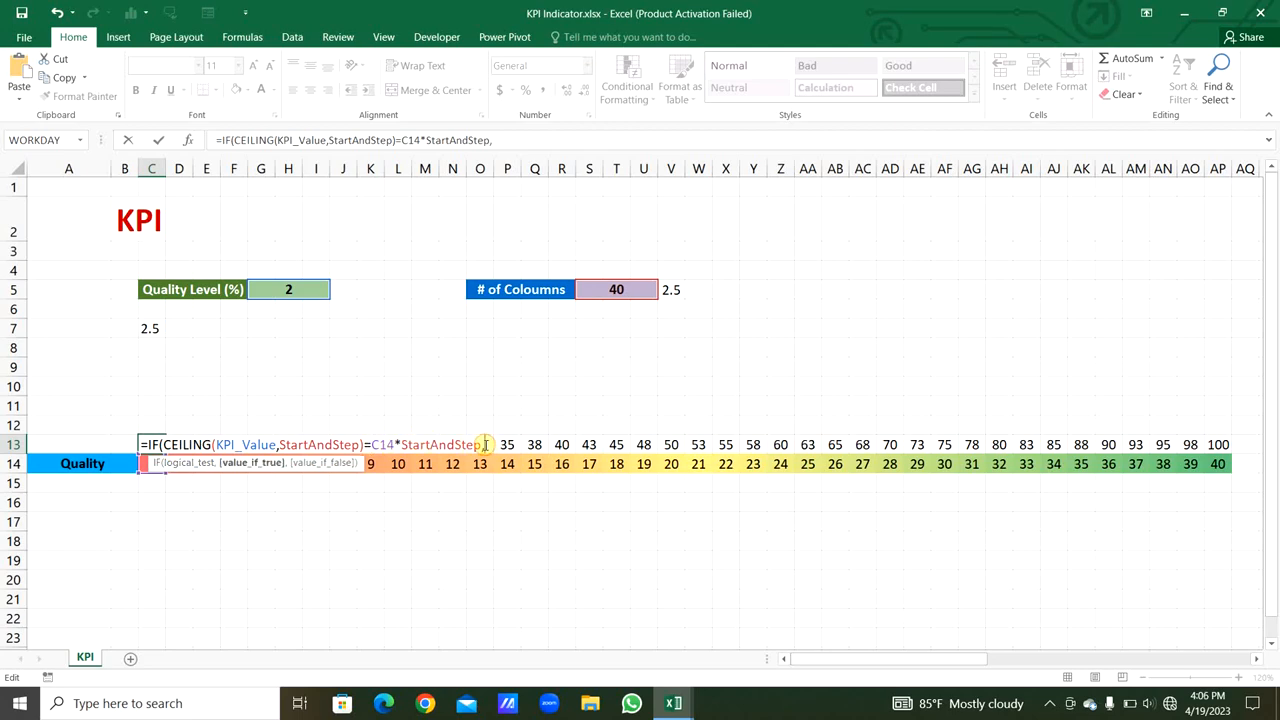
pyautogui.write('CHAR(242')
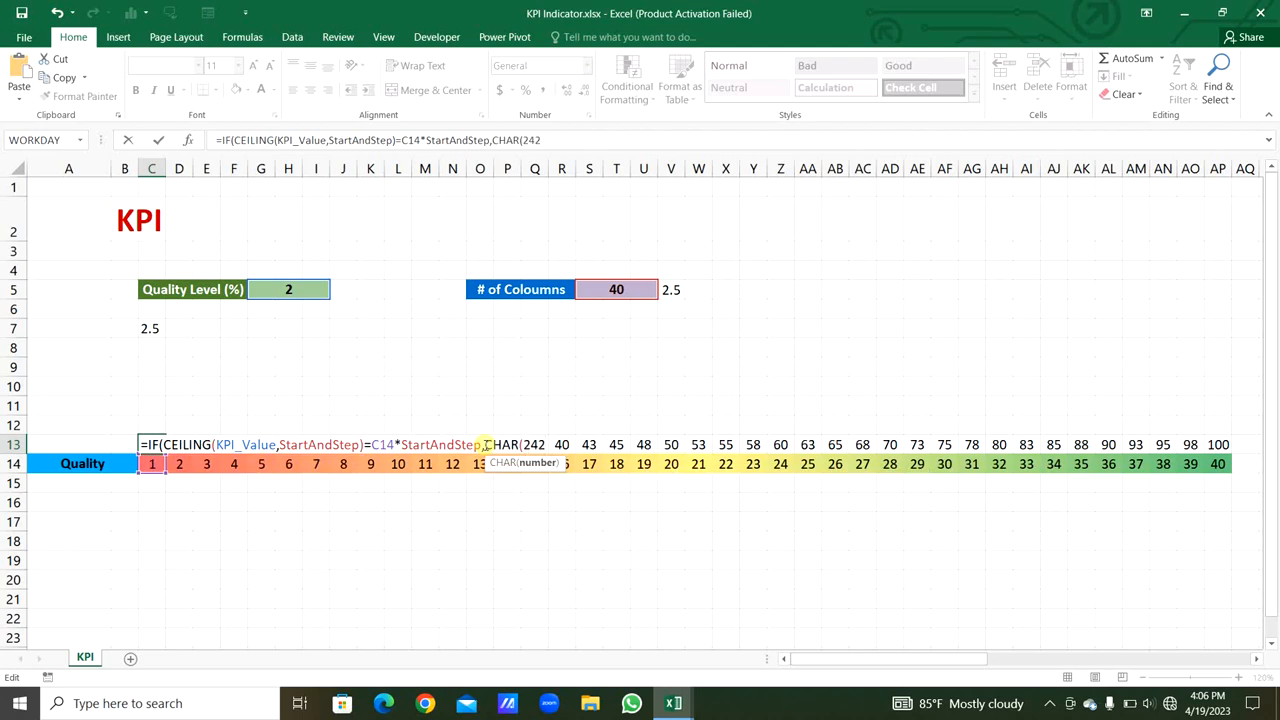
pyautogui.write(')')
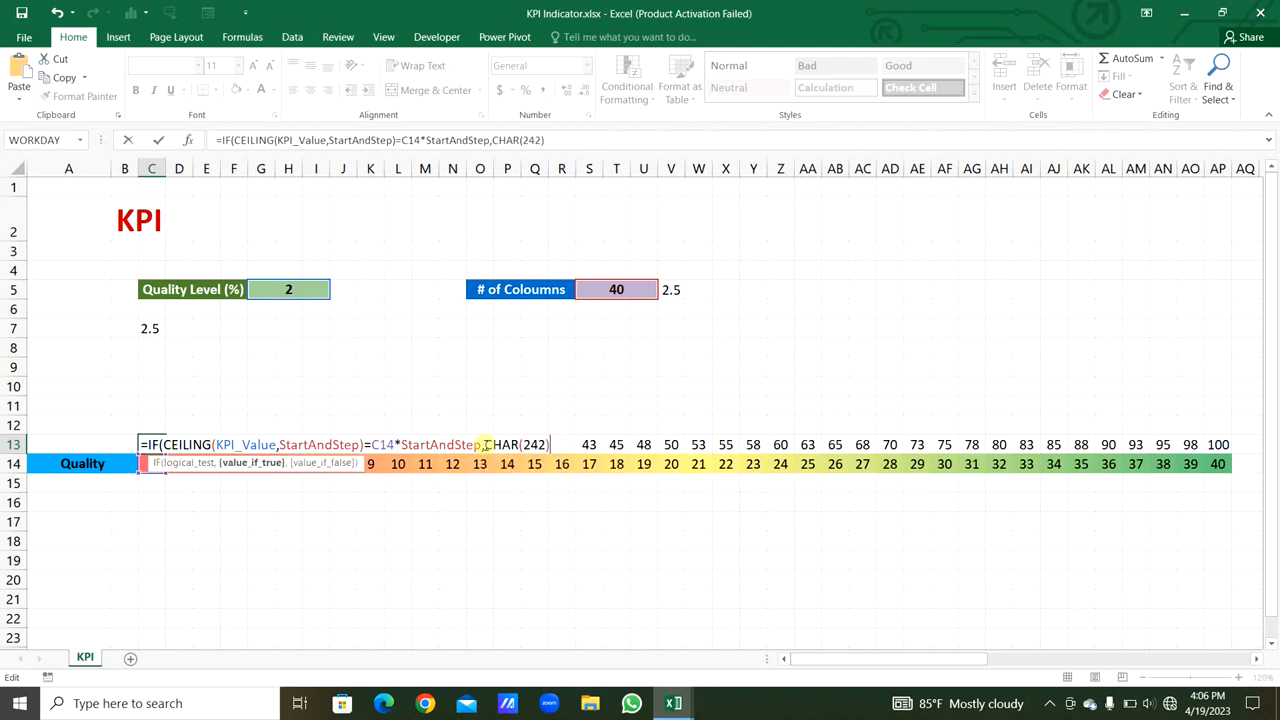
pyautogui.write(',')
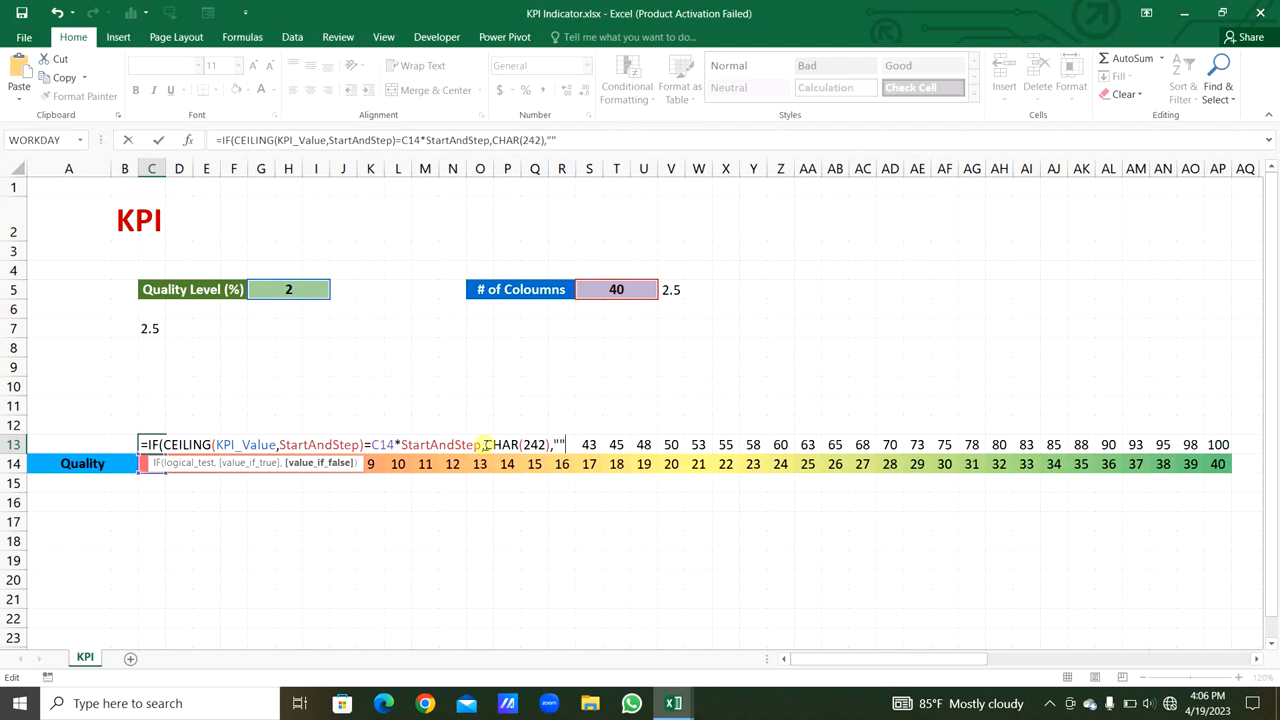
pyautogui.hotkey('ctrl', 'Return')
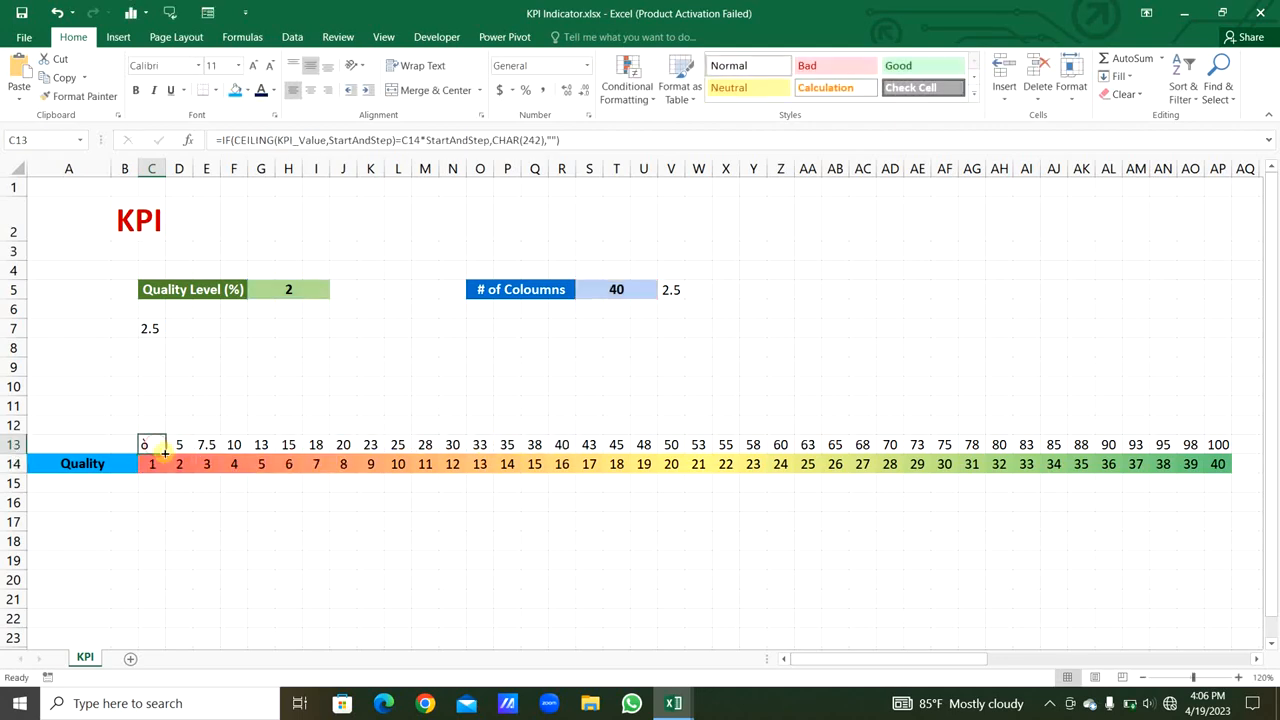
pyautogui.moveTo(165, 452); pyautogui.dragTo(1218, 445)
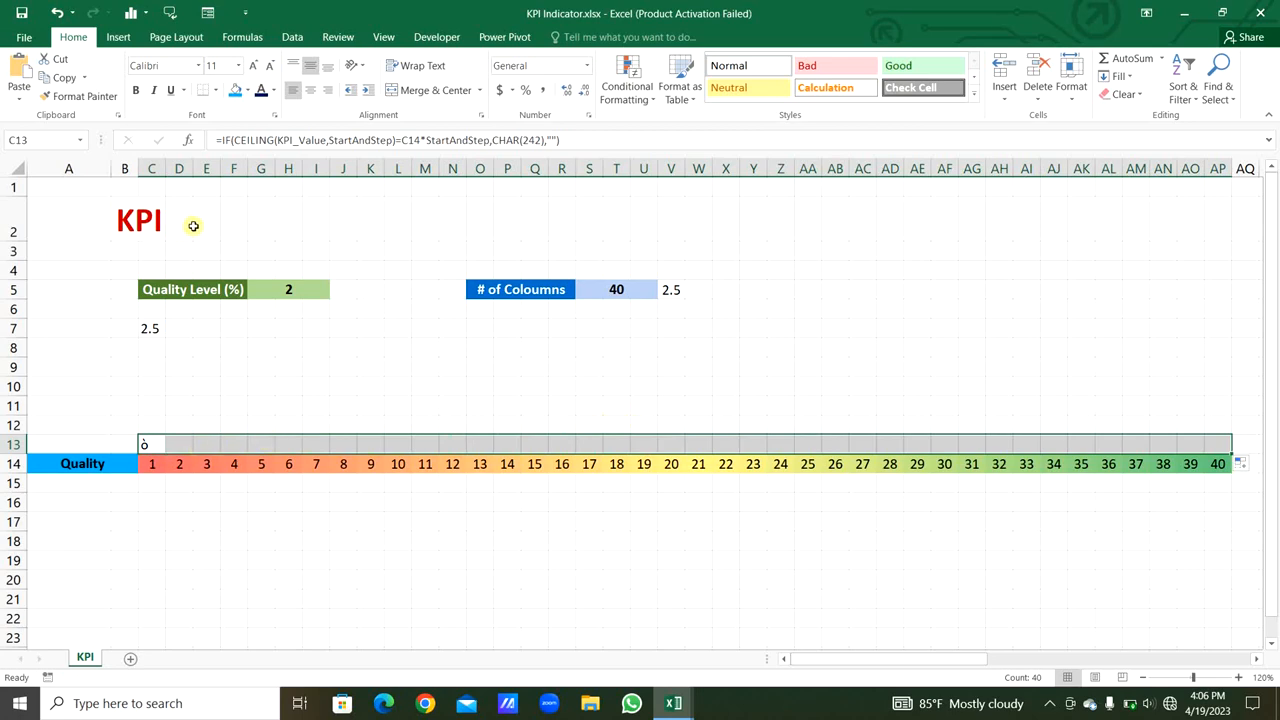
# - Change the font of C13:AP13 to Wingdings
pyautogui.click(183, 68)
pyautogui.write('Wingdings')
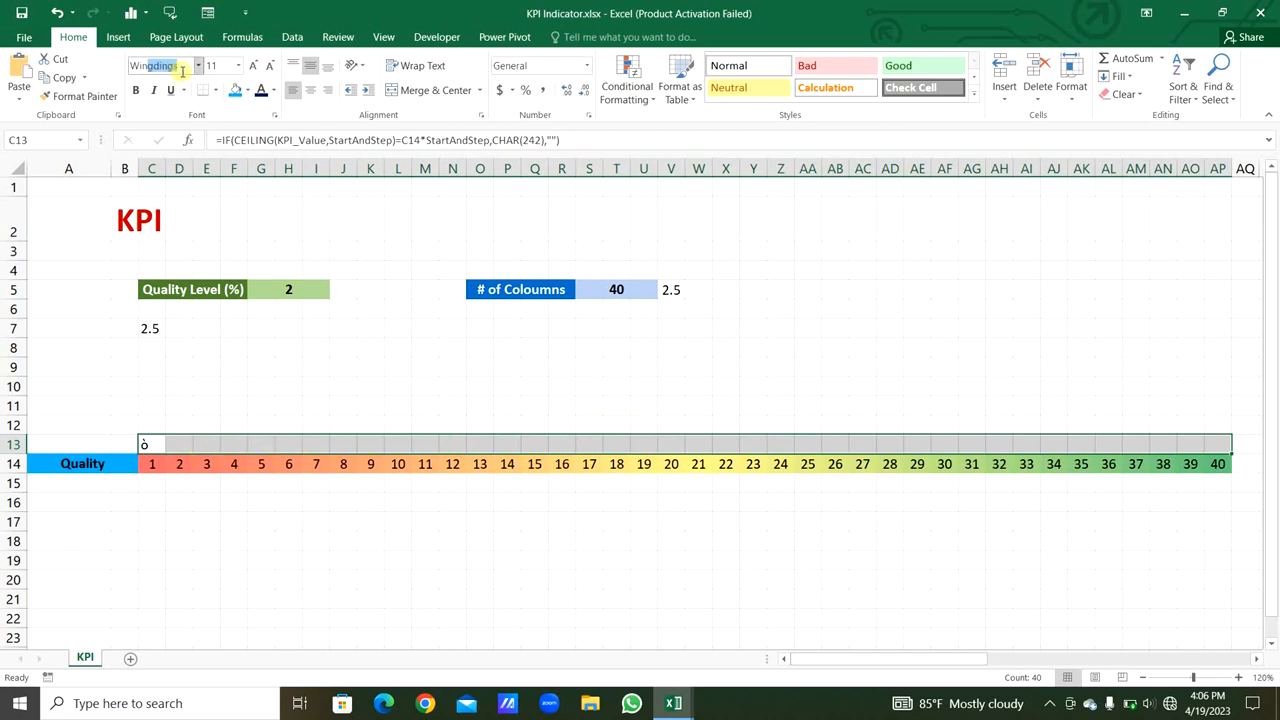
pyautogui.press('Return')
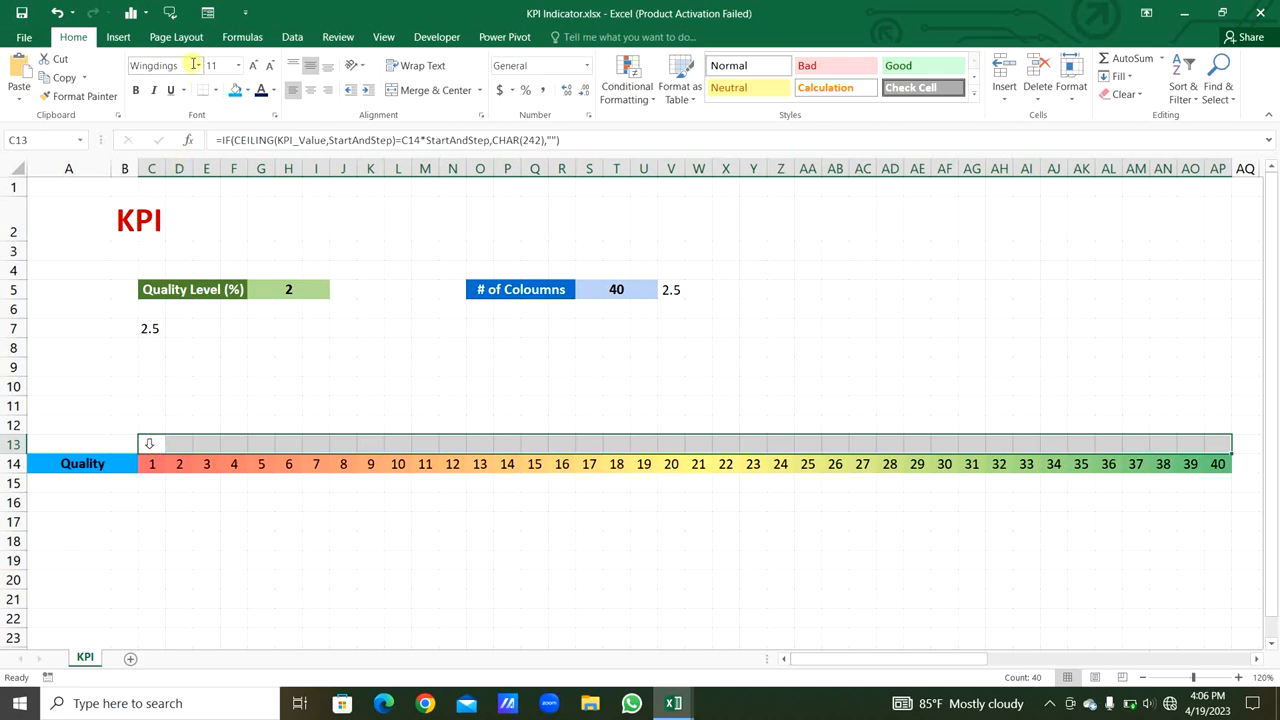
# - Look up character code 242 of the Wingdings font in the Symbol dialog
pyautogui.click(119, 37)
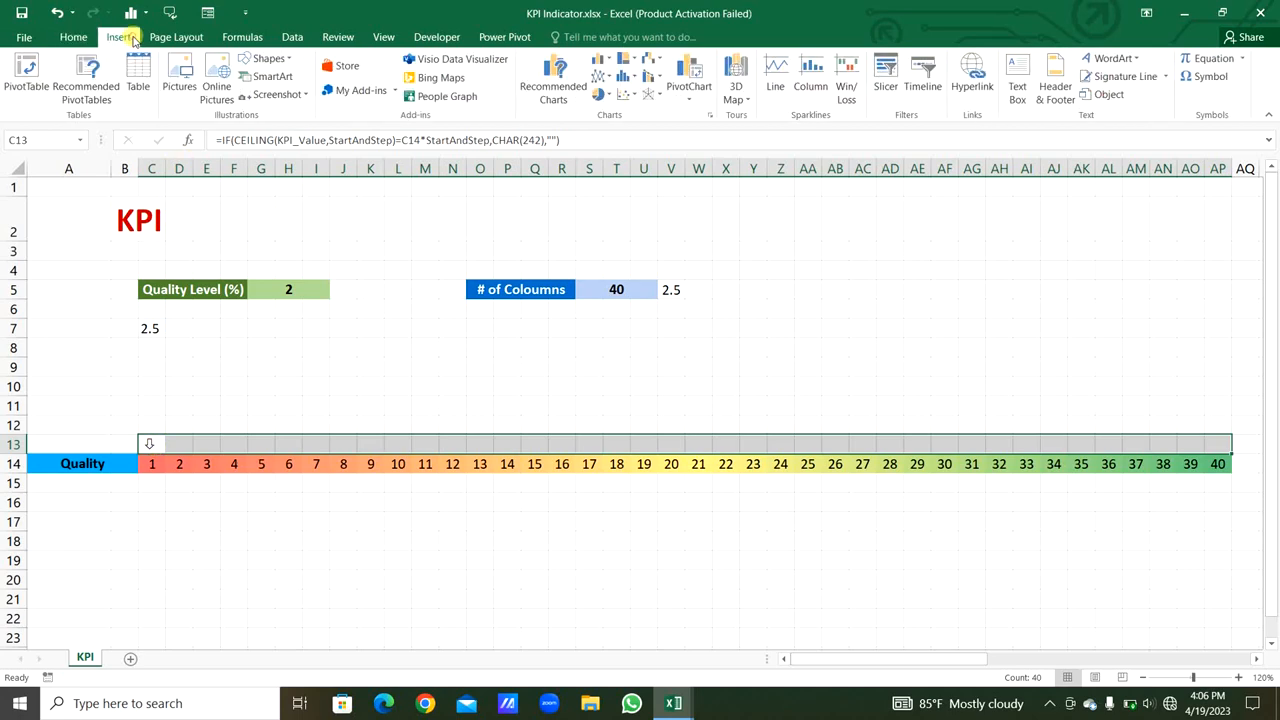
pyautogui.click(1205, 77)
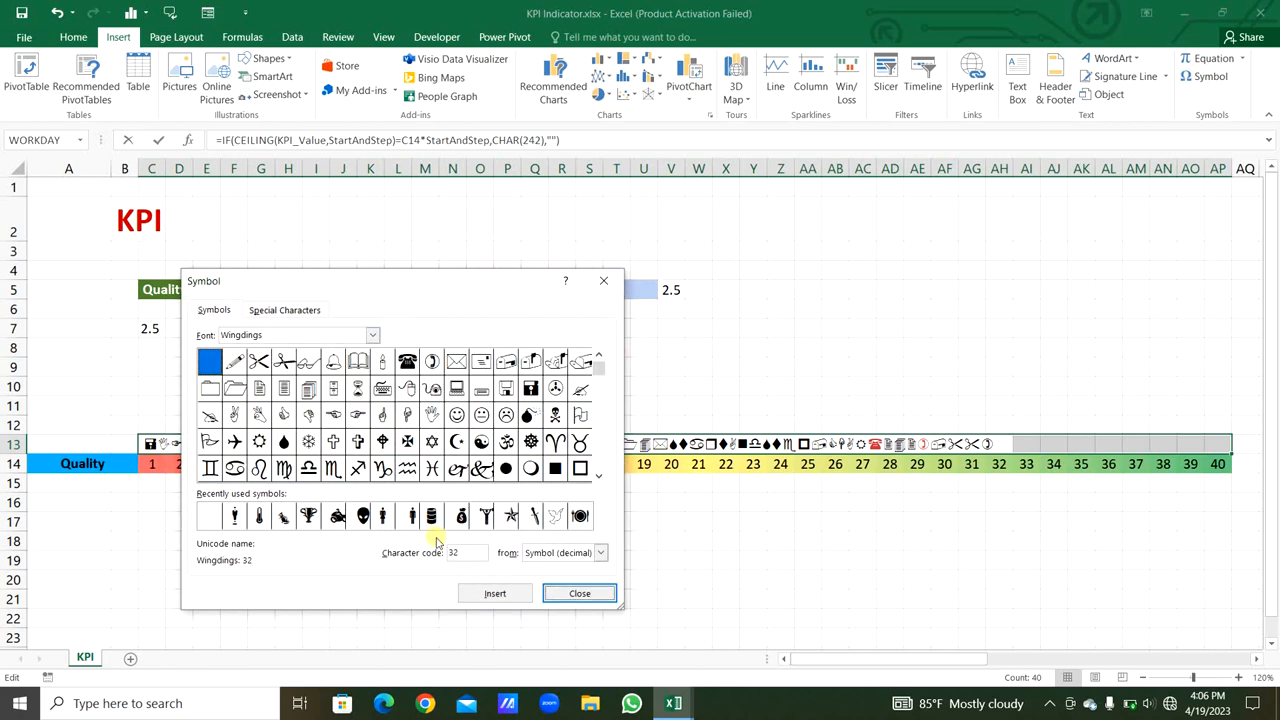
pyautogui.doubleClick(460, 552)
pyautogui.write('242')
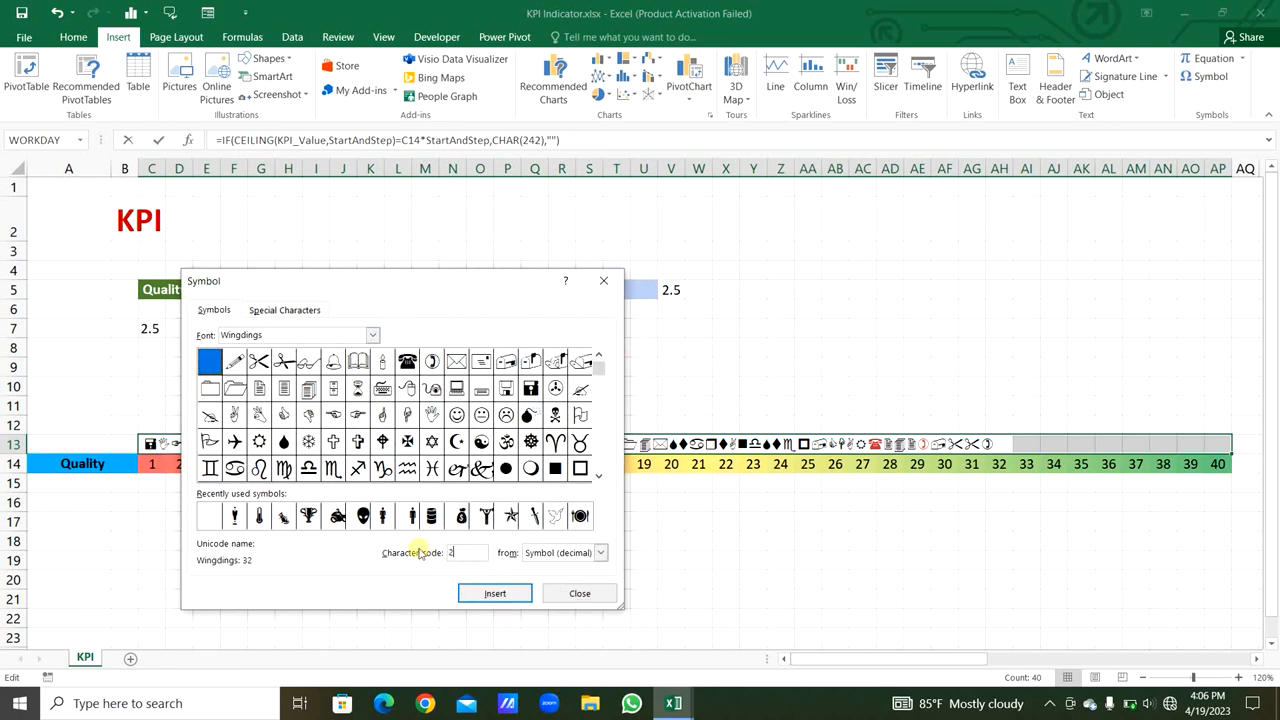
pyautogui.press('Return')
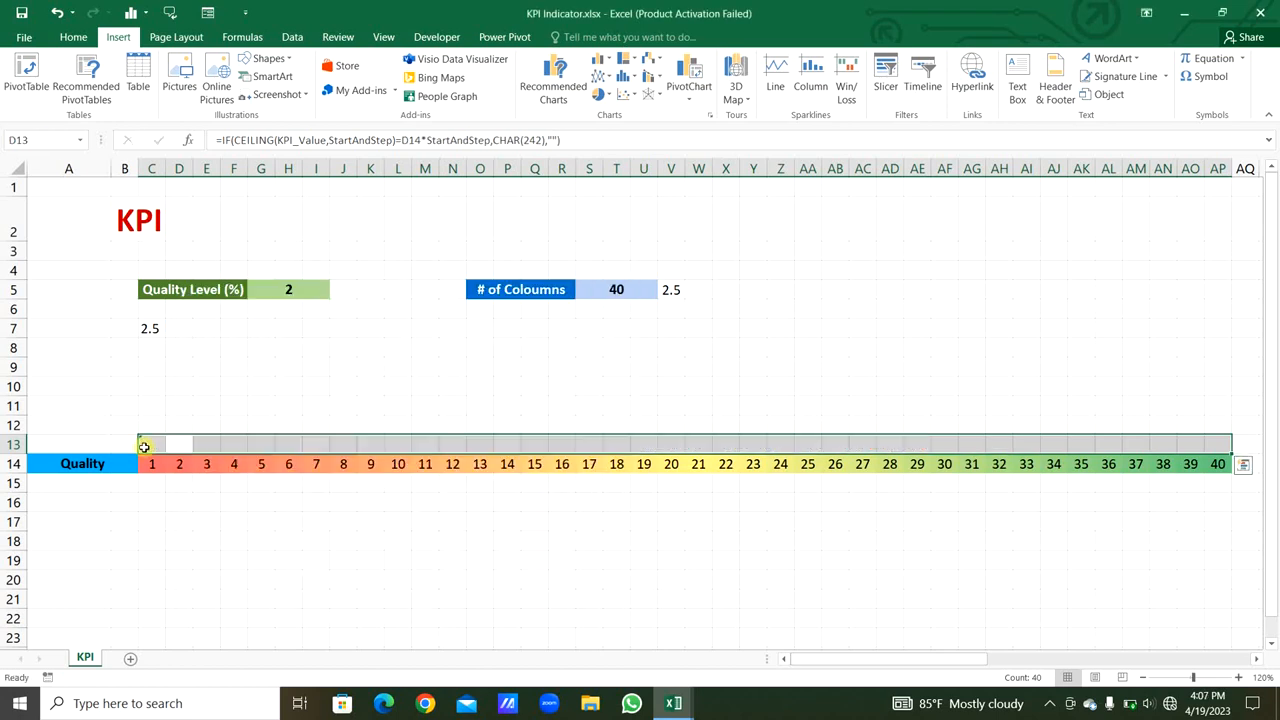
pyautogui.moveTo(145, 446); pyautogui.dragTo(1240, 441)
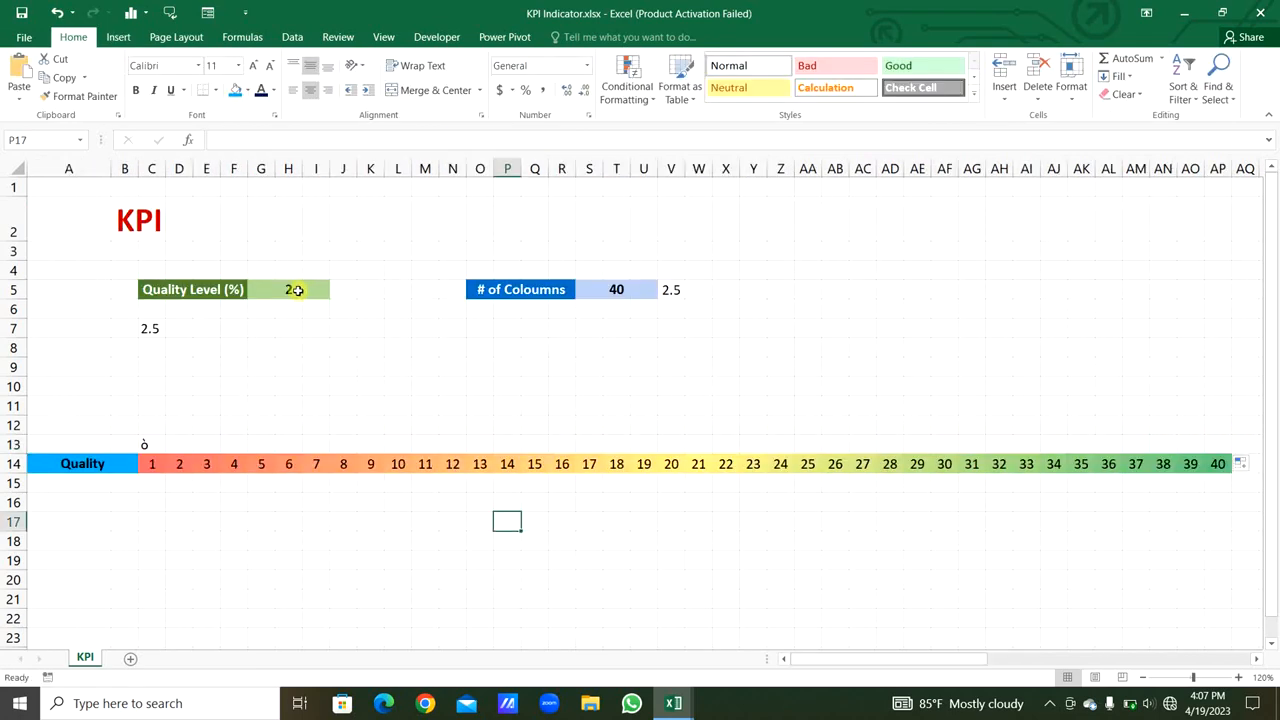
# - Set the Quality Level (%) value to 45 and hide the worksheet gridlines
pyautogui.click(298, 291)
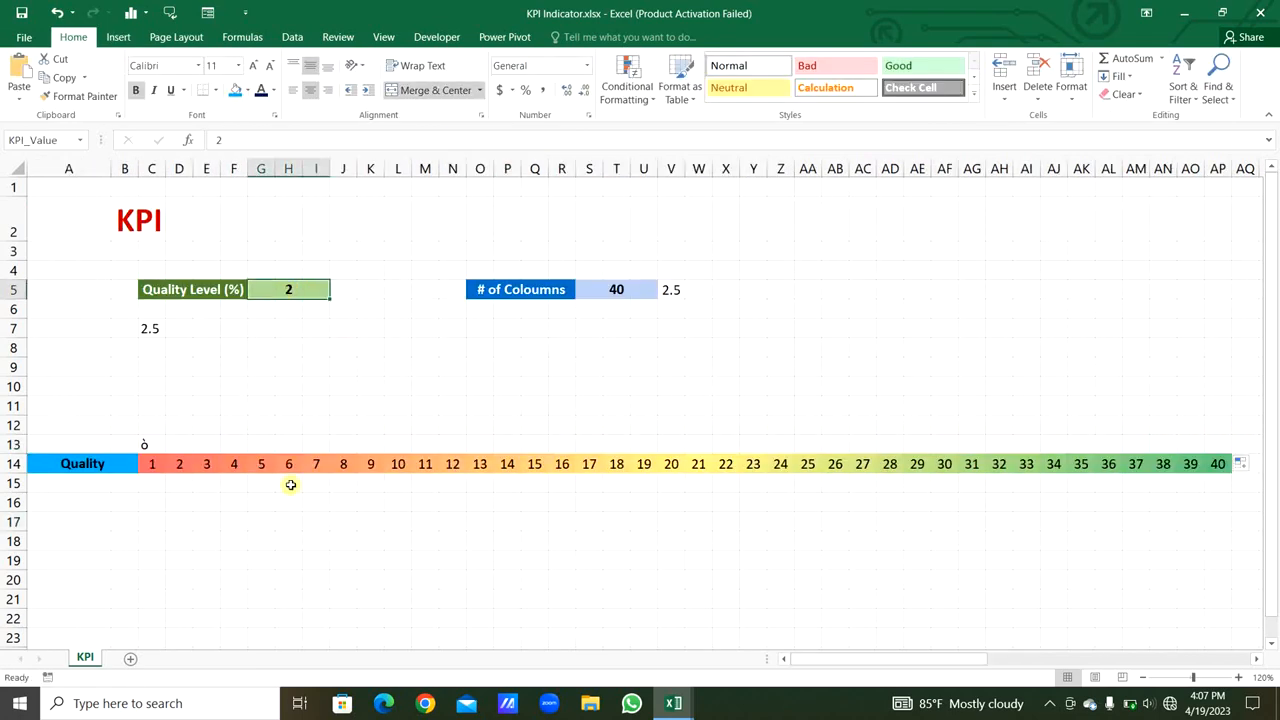
pyautogui.write('45')
pyautogui.press('Return')
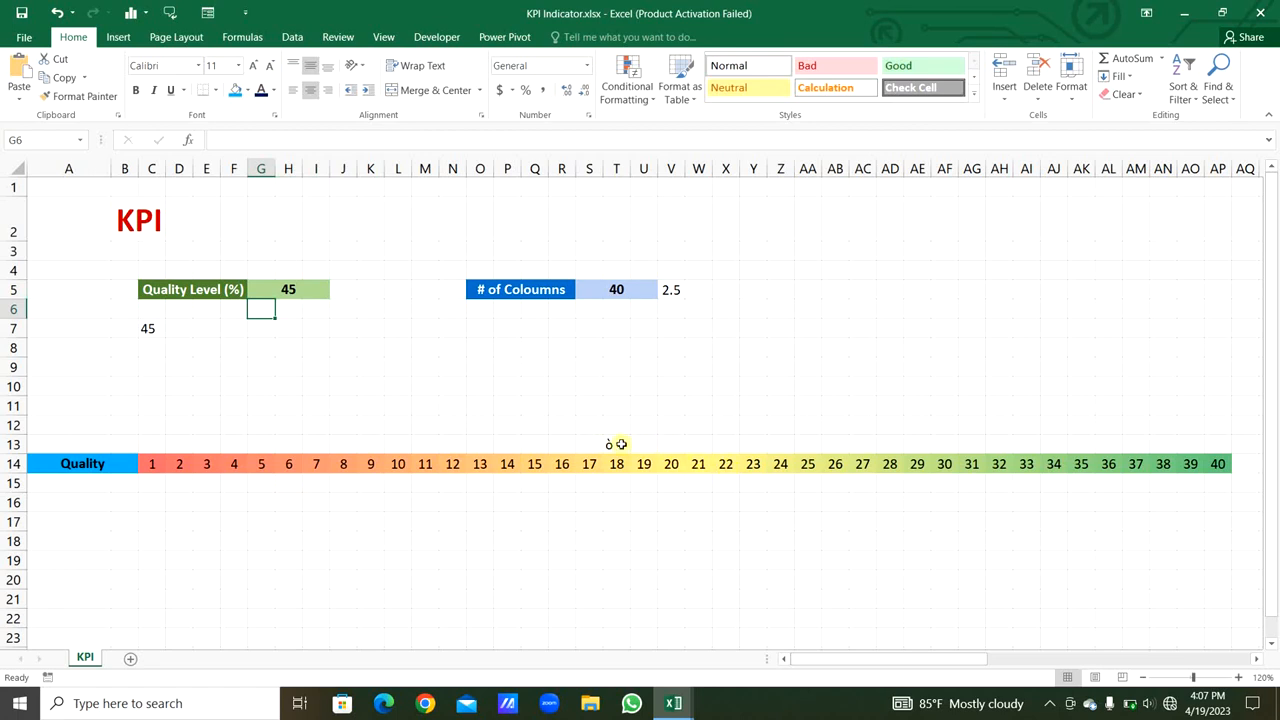
pyautogui.click(383, 37)
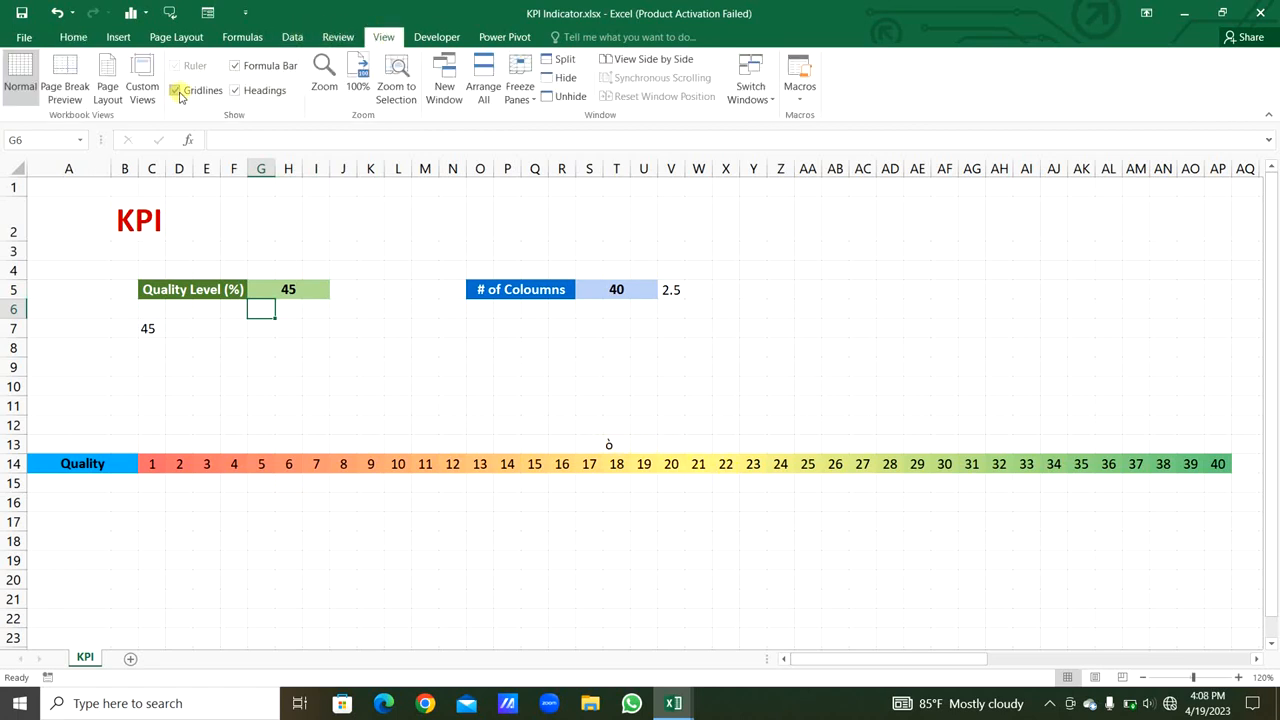
# - Copy C13's formula text into C12, replace CHAR(242) with KPI_Value, and fill the formula across row 12
pyautogui.click(151, 446)
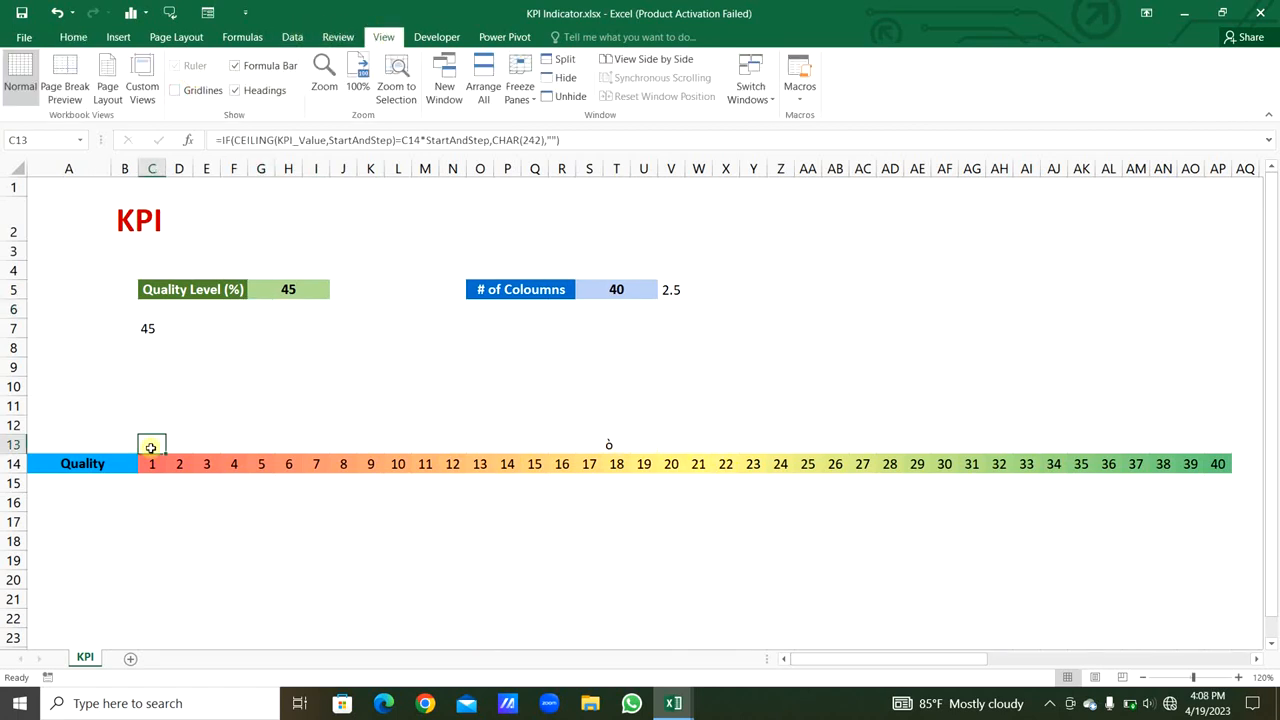
pyautogui.click(214, 139)
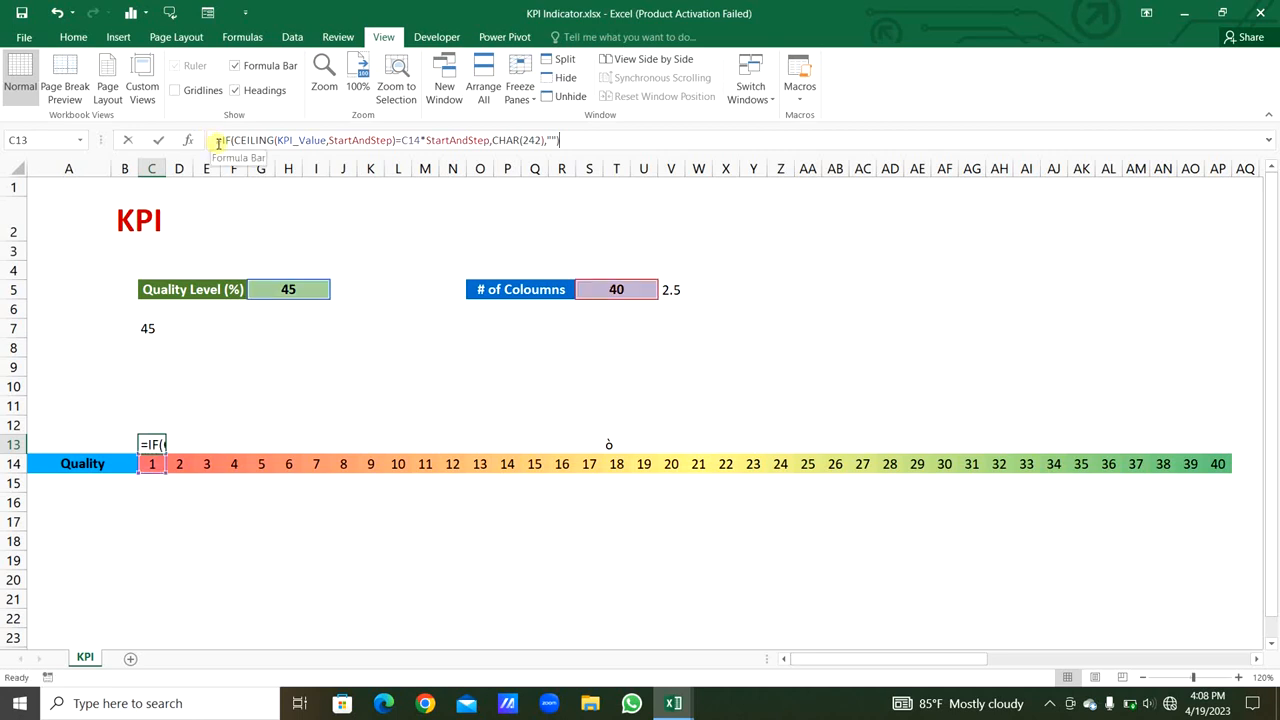
pyautogui.press('Escape')
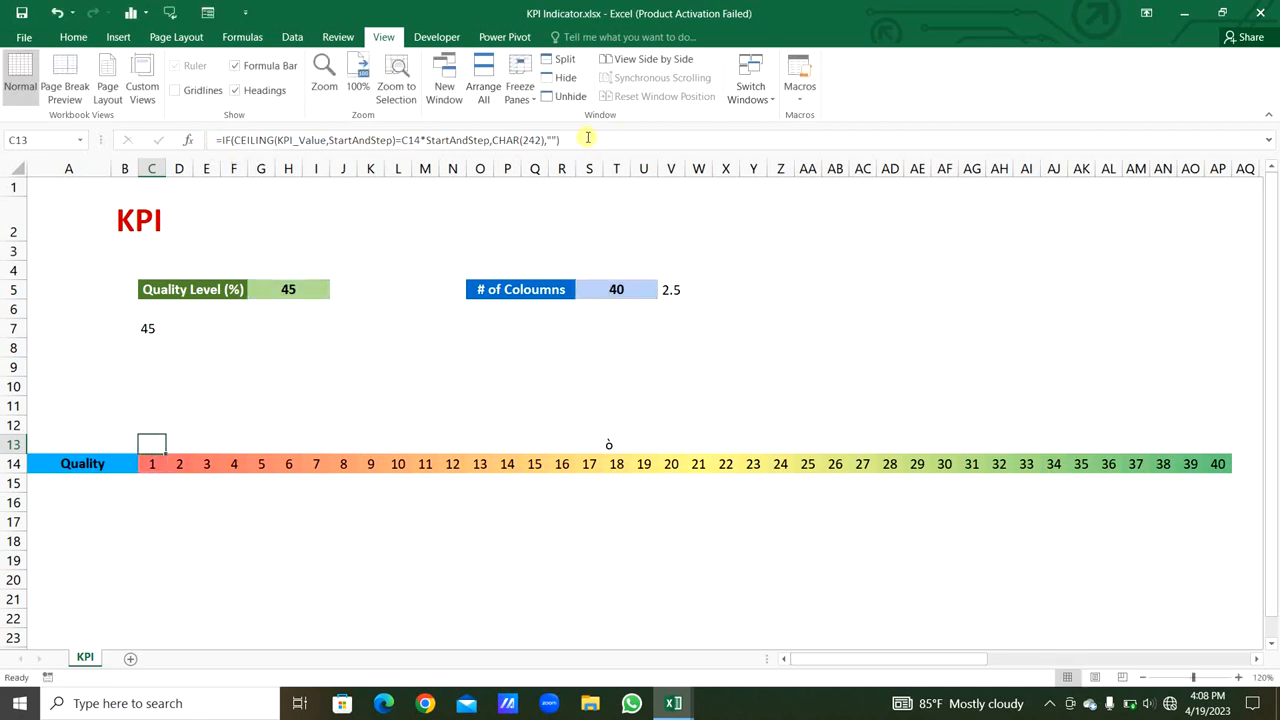
pyautogui.click(147, 425)
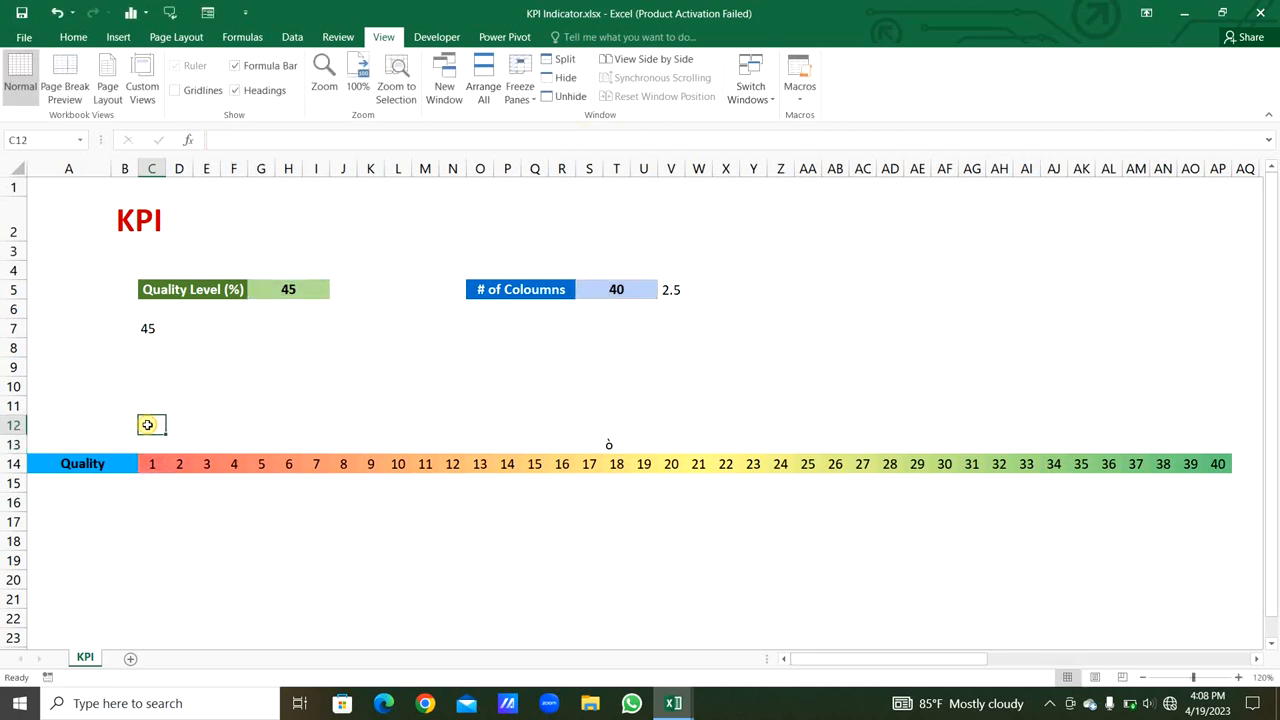
pyautogui.doubleClick(147, 425)
pyautogui.write('=IF(CEILING(KPI_Value,StartAndStep)=C14*StartAndStep,CHAR(242),"")')
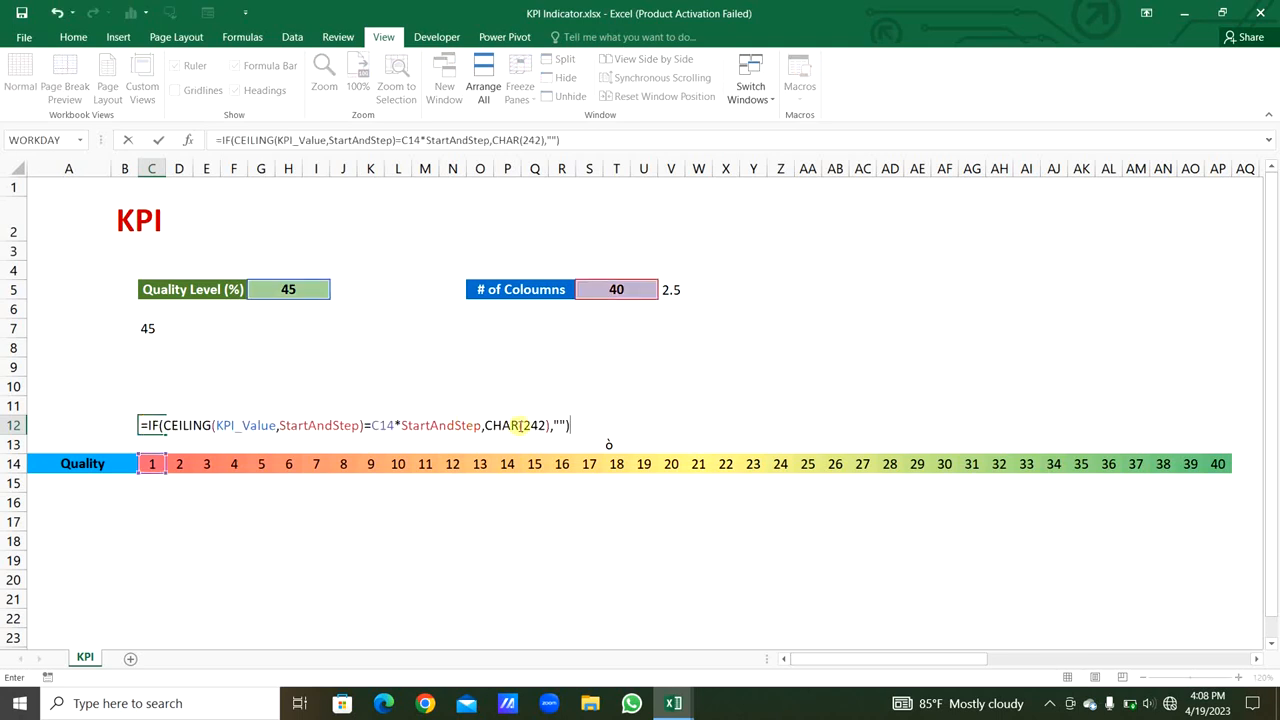
pyautogui.moveTo(485, 425); pyautogui.dragTo(549, 430)
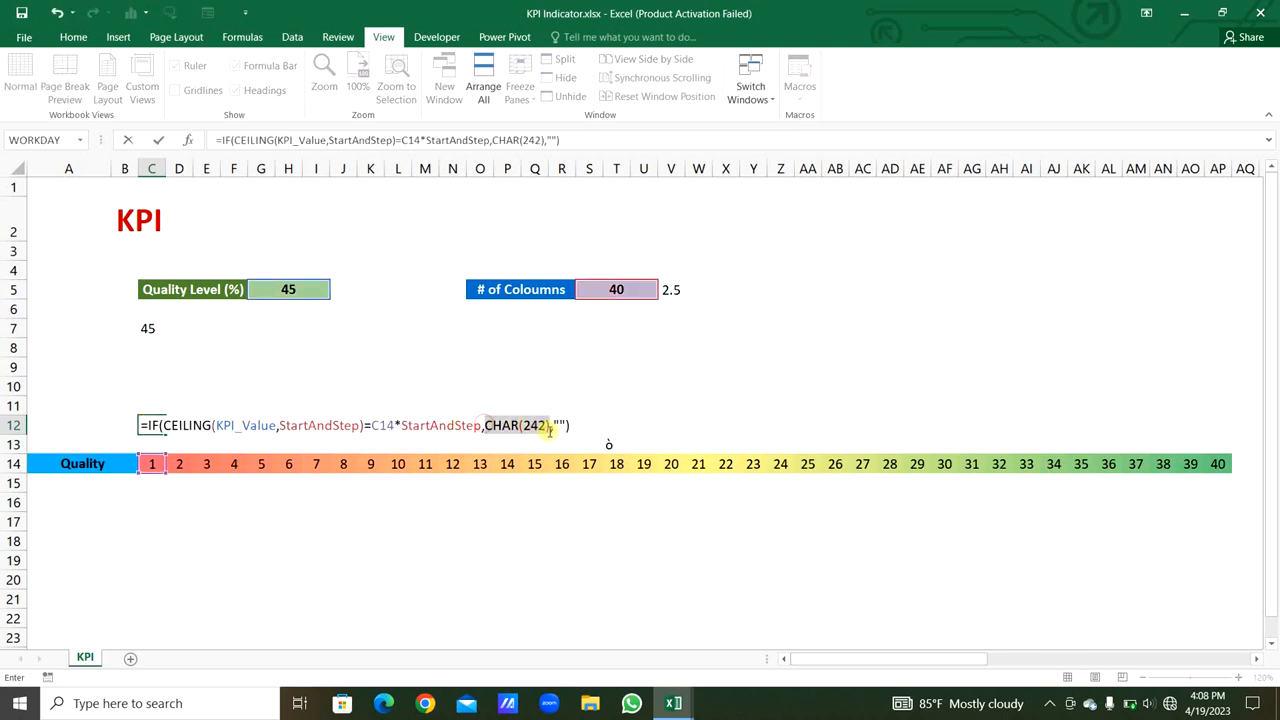
pyautogui.write('kp')
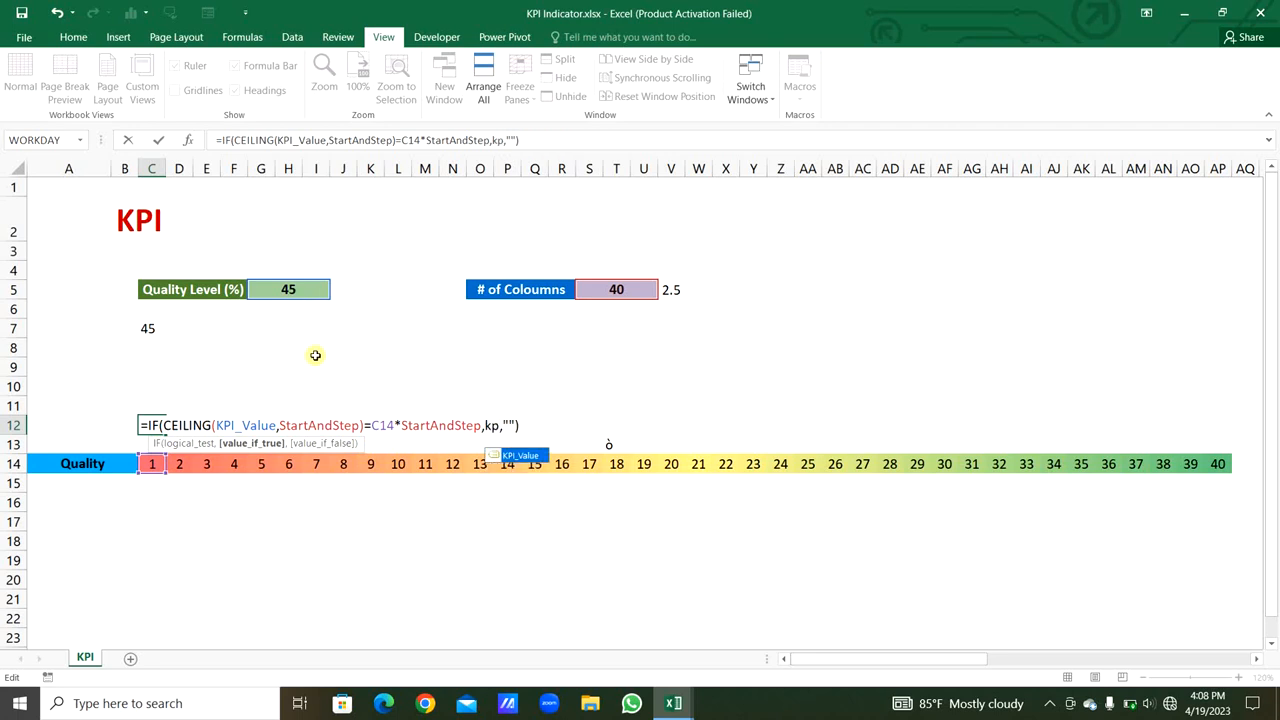
pyautogui.press('Tab')
pyautogui.press('Return')
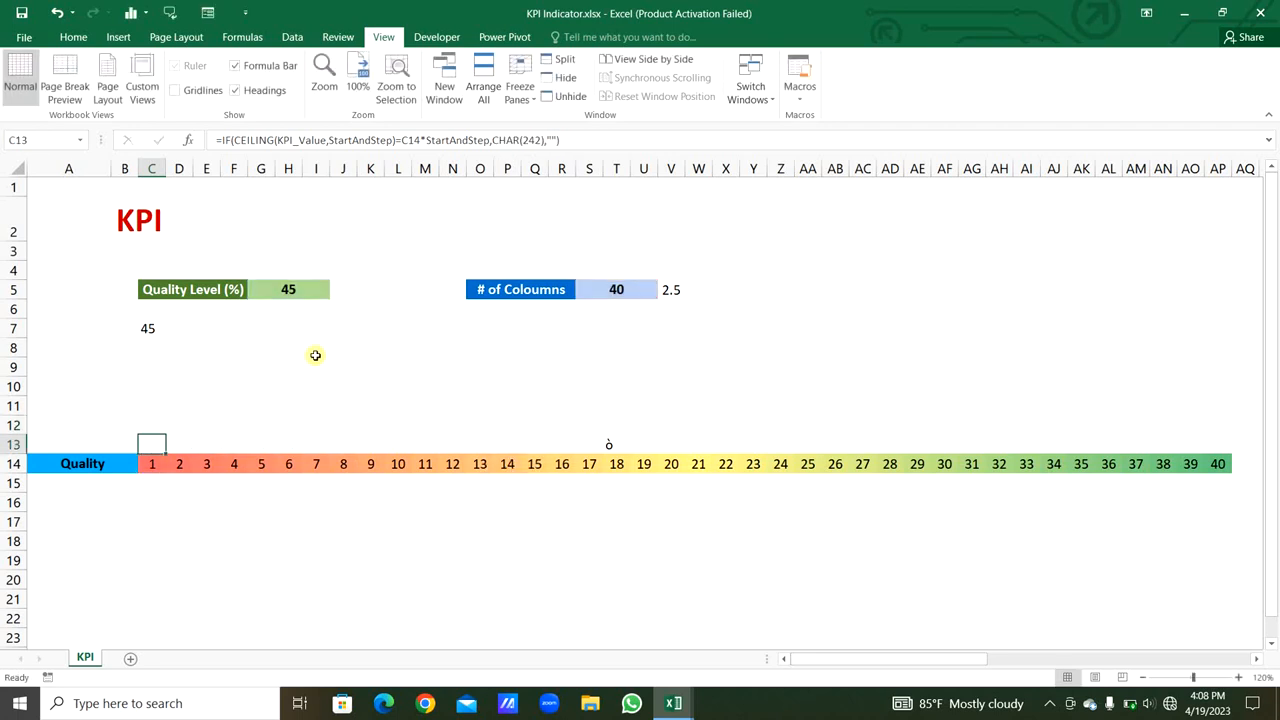
pyautogui.click(150, 422)
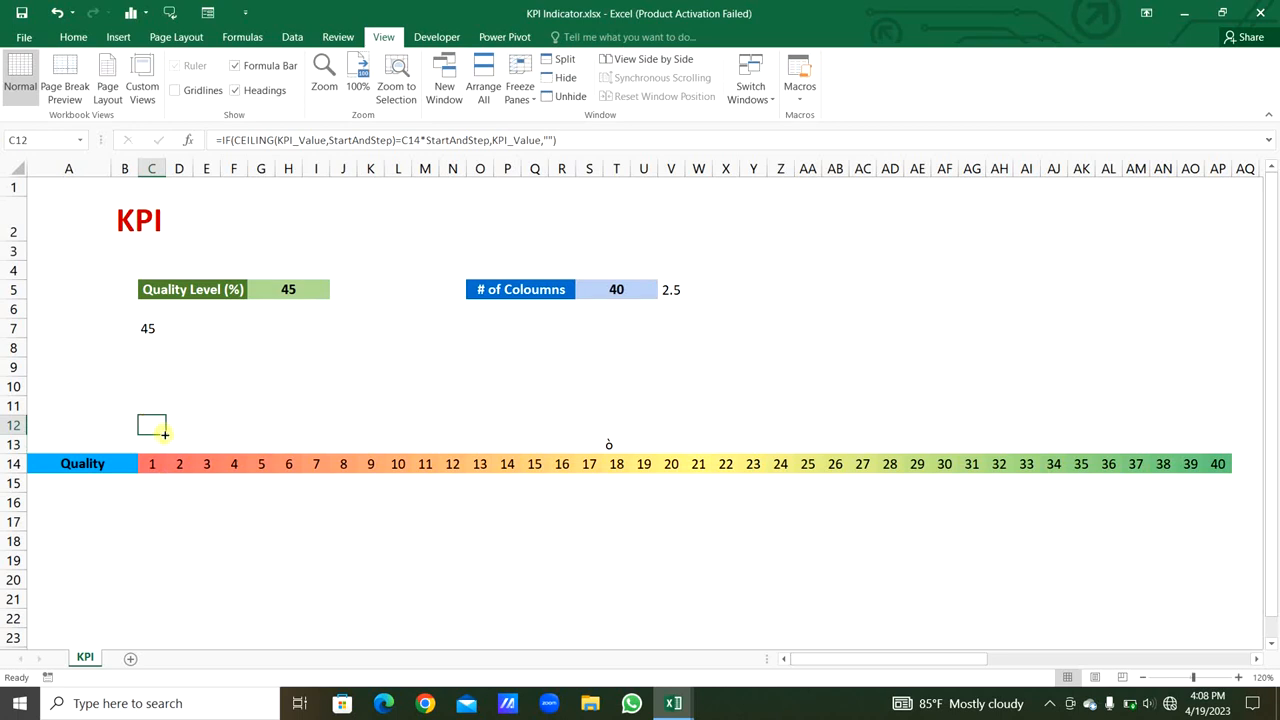
pyautogui.moveTo(164, 432); pyautogui.dragTo(1134, 444)
# - Apply the Wingdings font to the row 13 marker and center the contents of rows 12 to 14
pyautogui.click(77, 37)
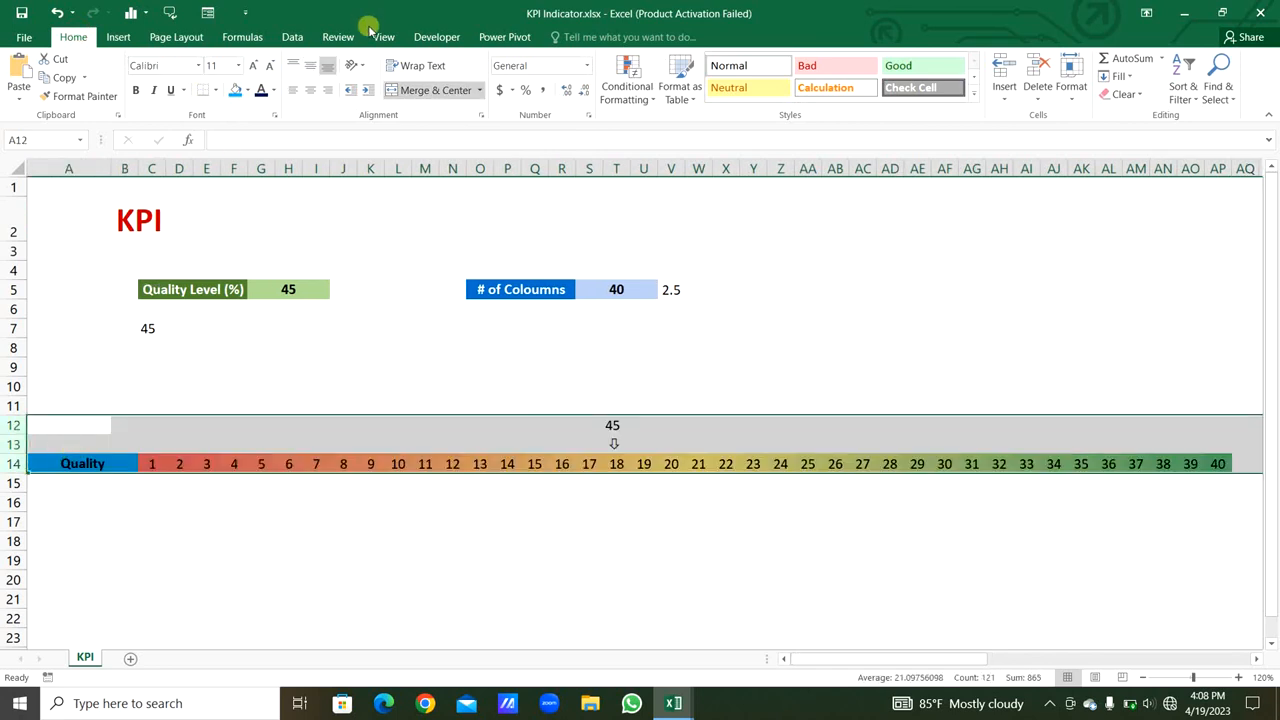
pyautogui.click(310, 65)
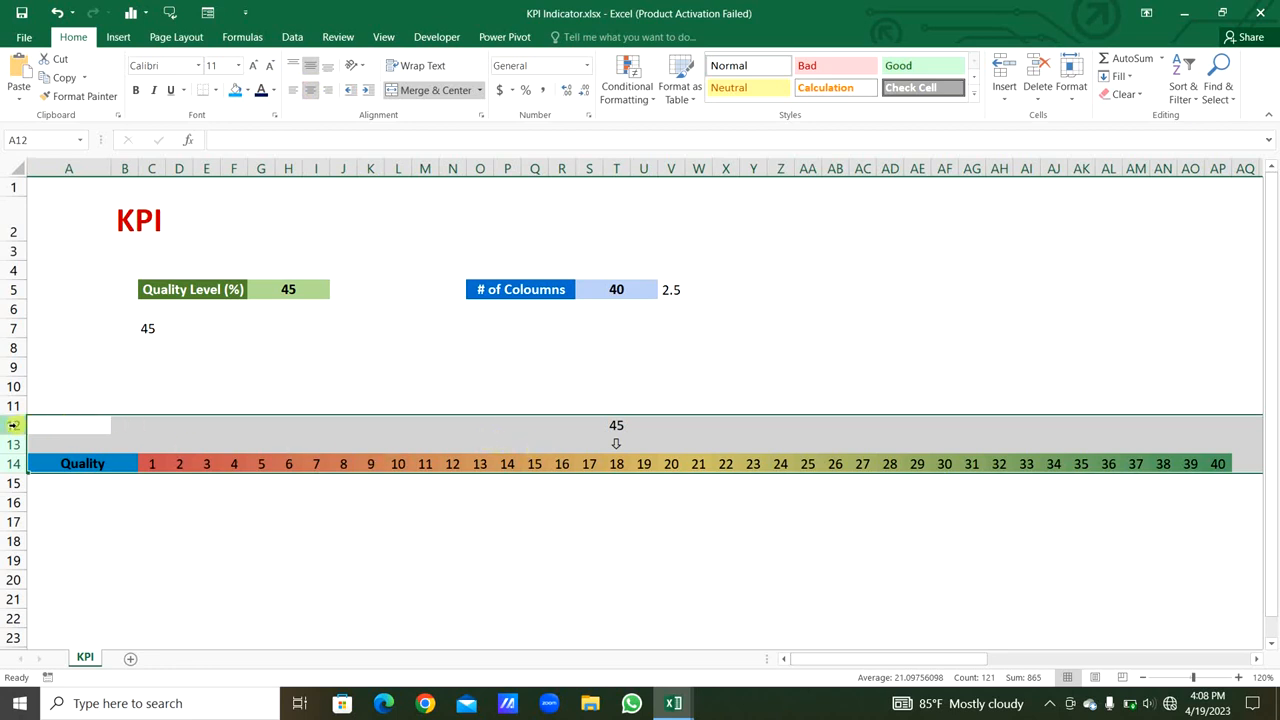
# - Make rows 12 and 13 taller and bold and enlarge their value label and arrow
pyautogui.moveTo(14, 425); pyautogui.dragTo(14, 466)
pyautogui.click(14, 462)
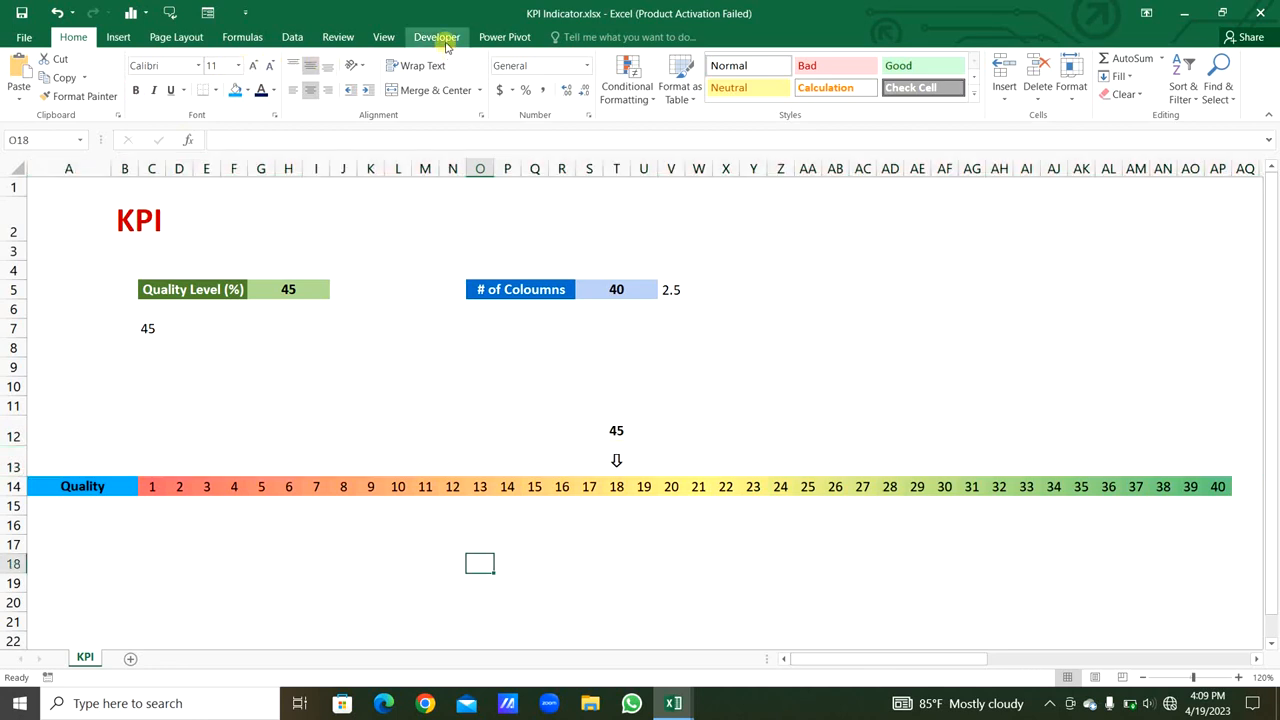
# - Insert a horizontal scroll bar form control in row 16 below the Quality bar, spanning about columns J to W
pyautogui.click(447, 40)
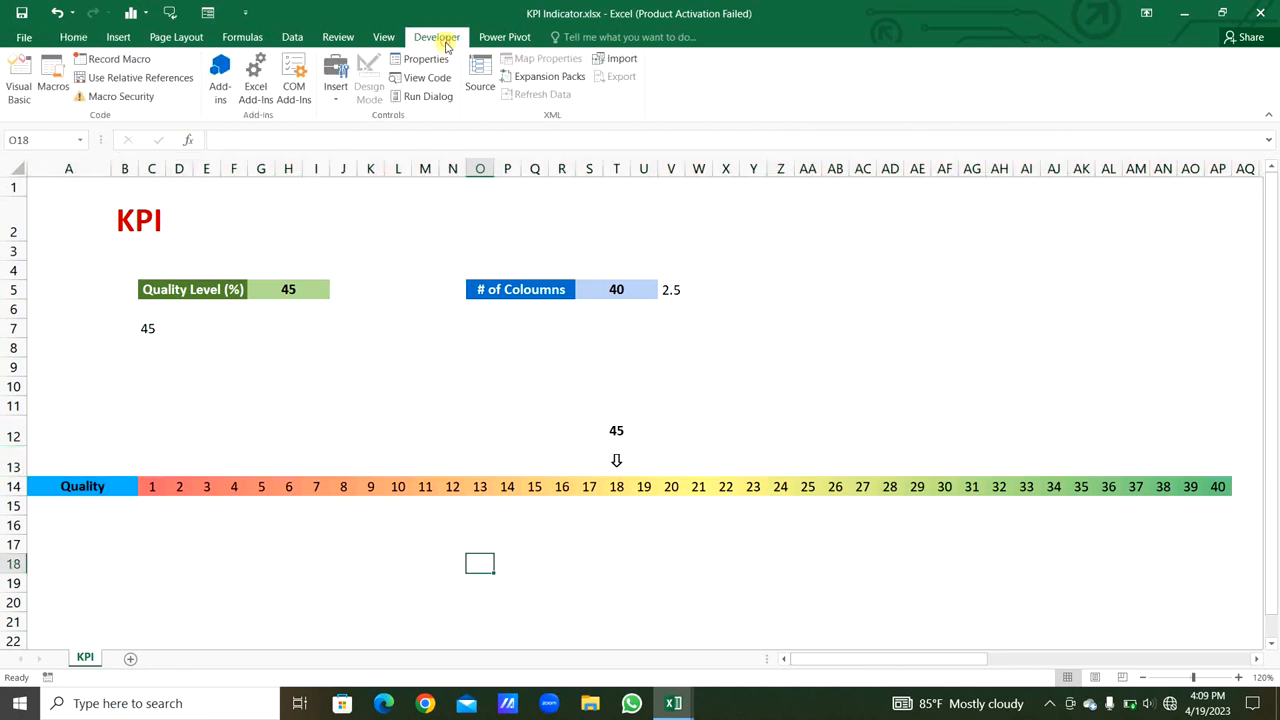
pyautogui.click(333, 88)
pyautogui.click(360, 149)
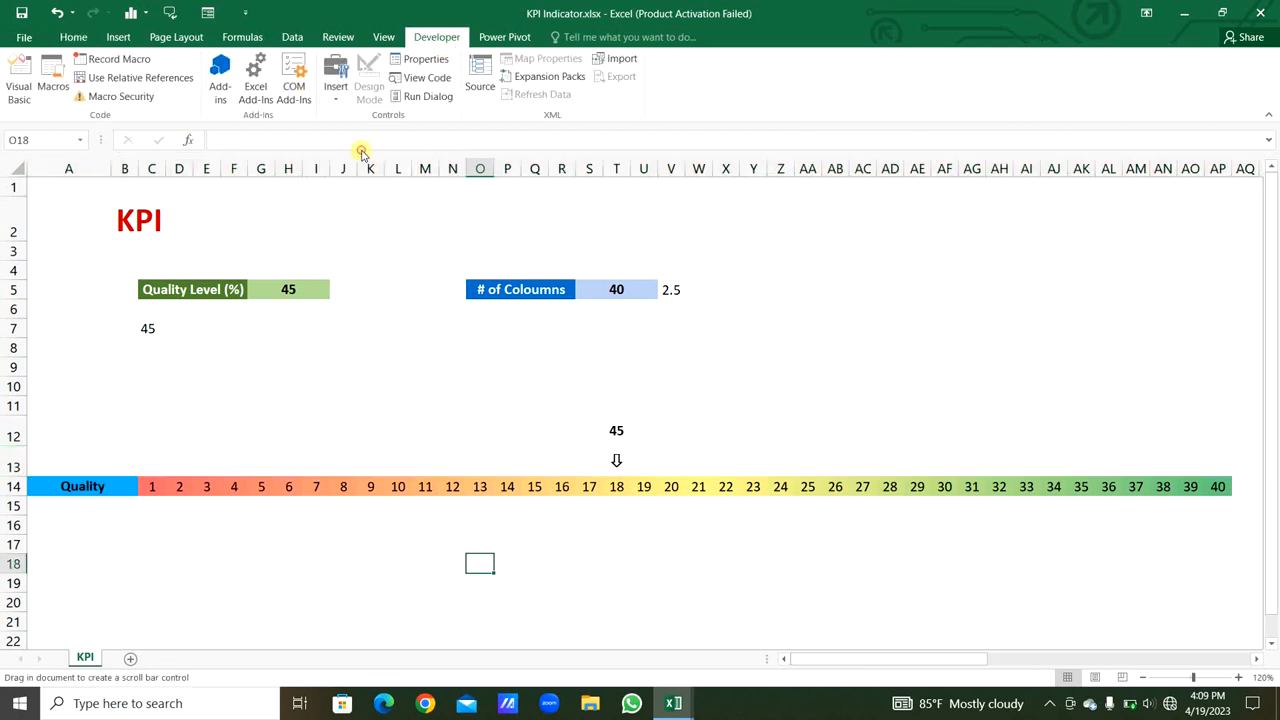
pyautogui.moveTo(351, 523); pyautogui.dragTo(714, 540)
# - Set the scroll bar's current value to 10, minimum value to 5 and maximum value to 40
pyautogui.rightClick(714, 540)
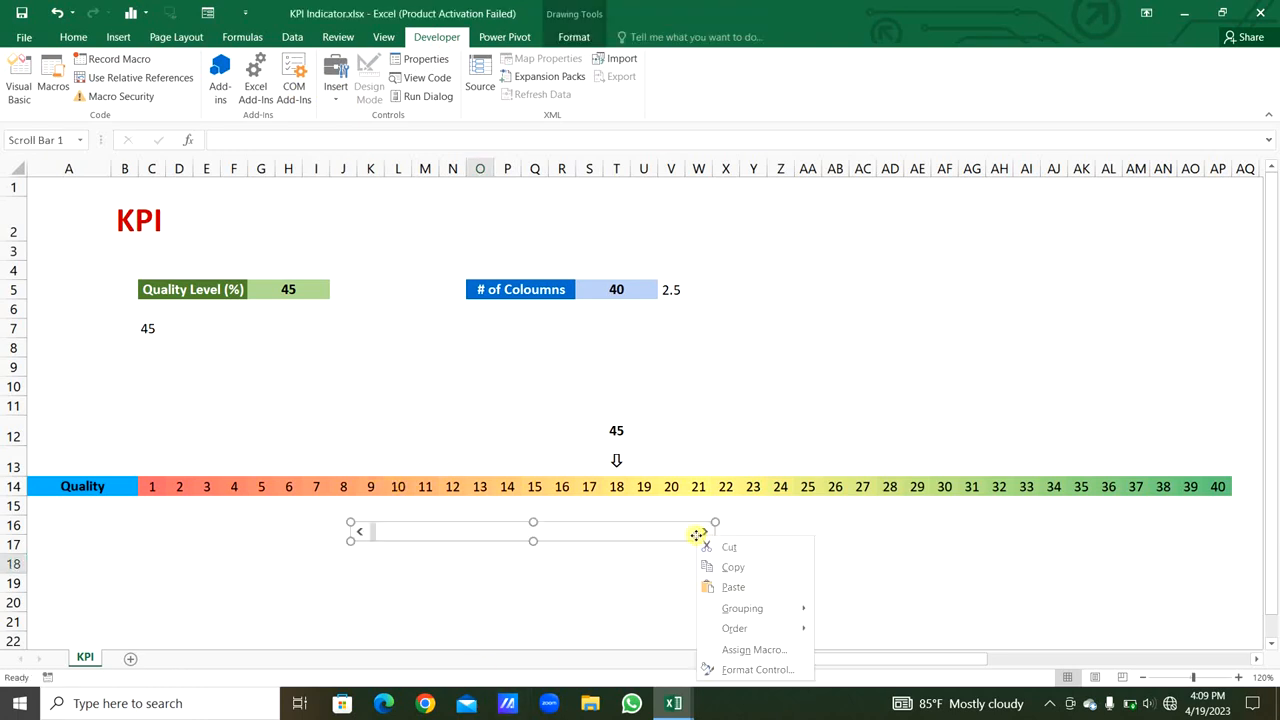
pyautogui.click(751, 668)
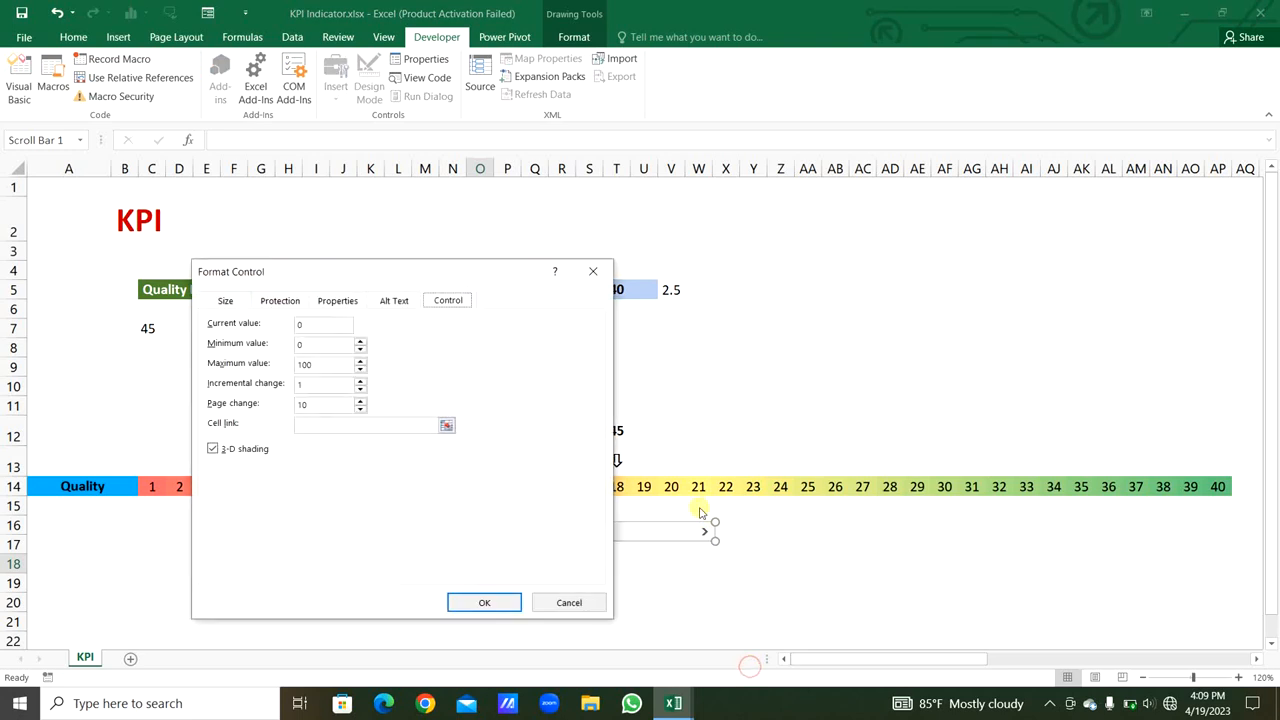
pyautogui.moveTo(324, 327); pyautogui.dragTo(290, 326)
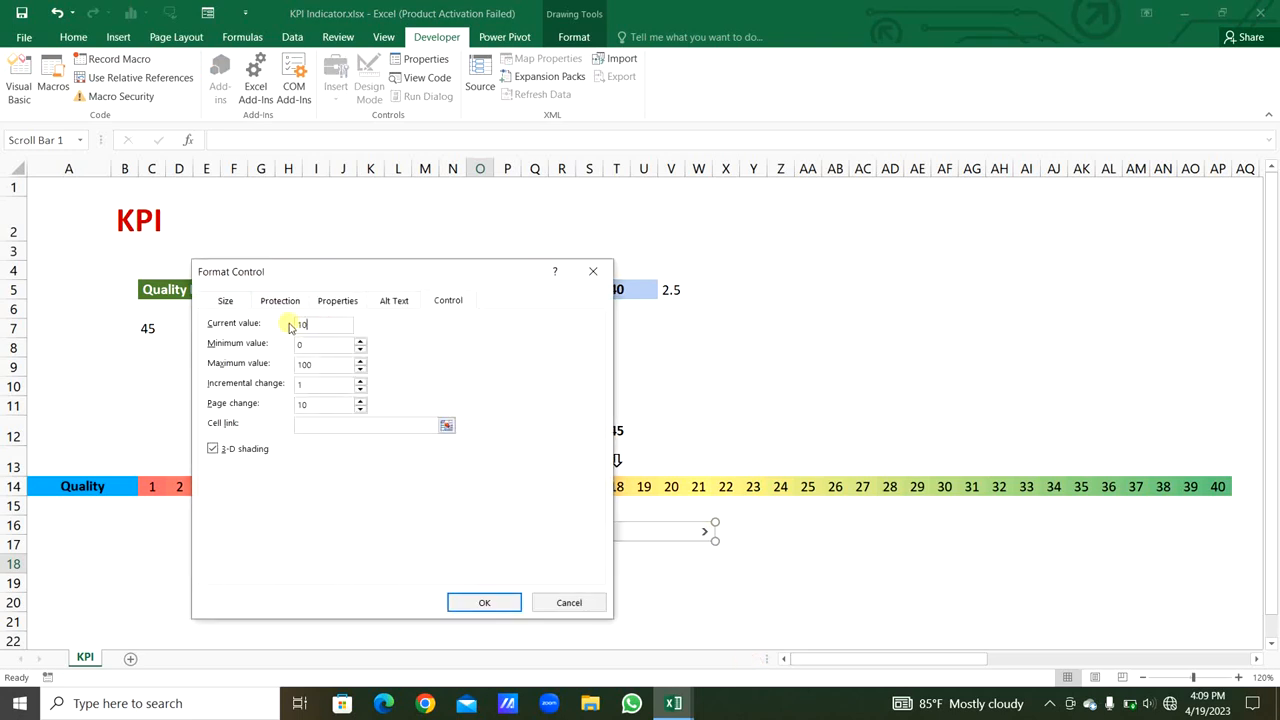
pyautogui.moveTo(306, 343); pyautogui.dragTo(273, 344)
pyautogui.moveTo(325, 366); pyautogui.dragTo(286, 362)
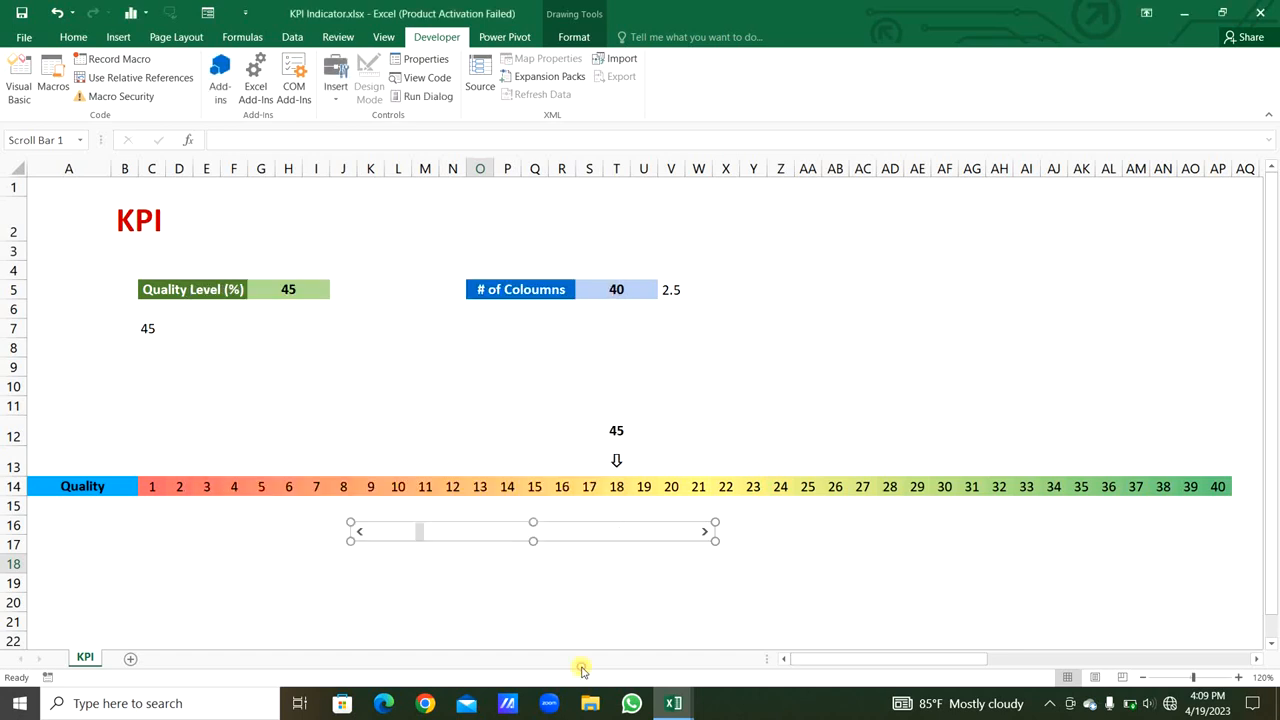
# - Set the scroll bar's page change to 1 and link it to the # of Coloumns value cell
pyautogui.click(582, 667)
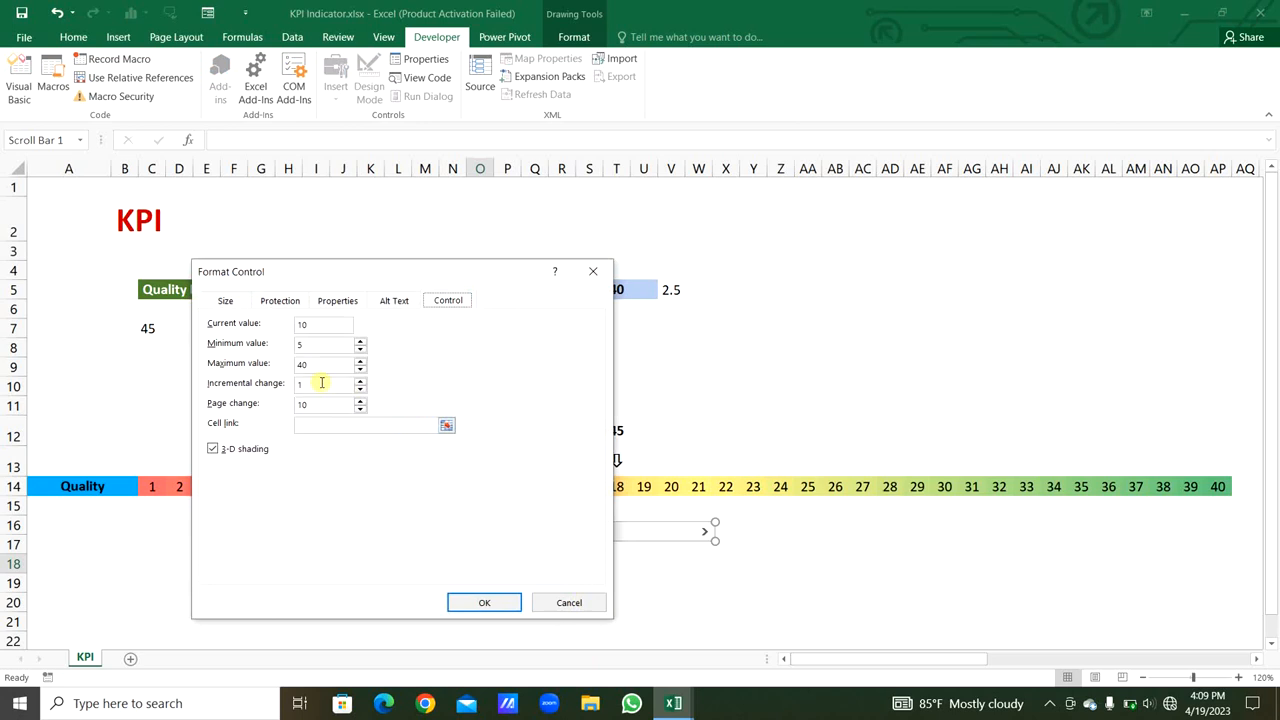
pyautogui.moveTo(320, 403); pyautogui.dragTo(286, 404)
pyautogui.write('1')
pyautogui.click(315, 427)
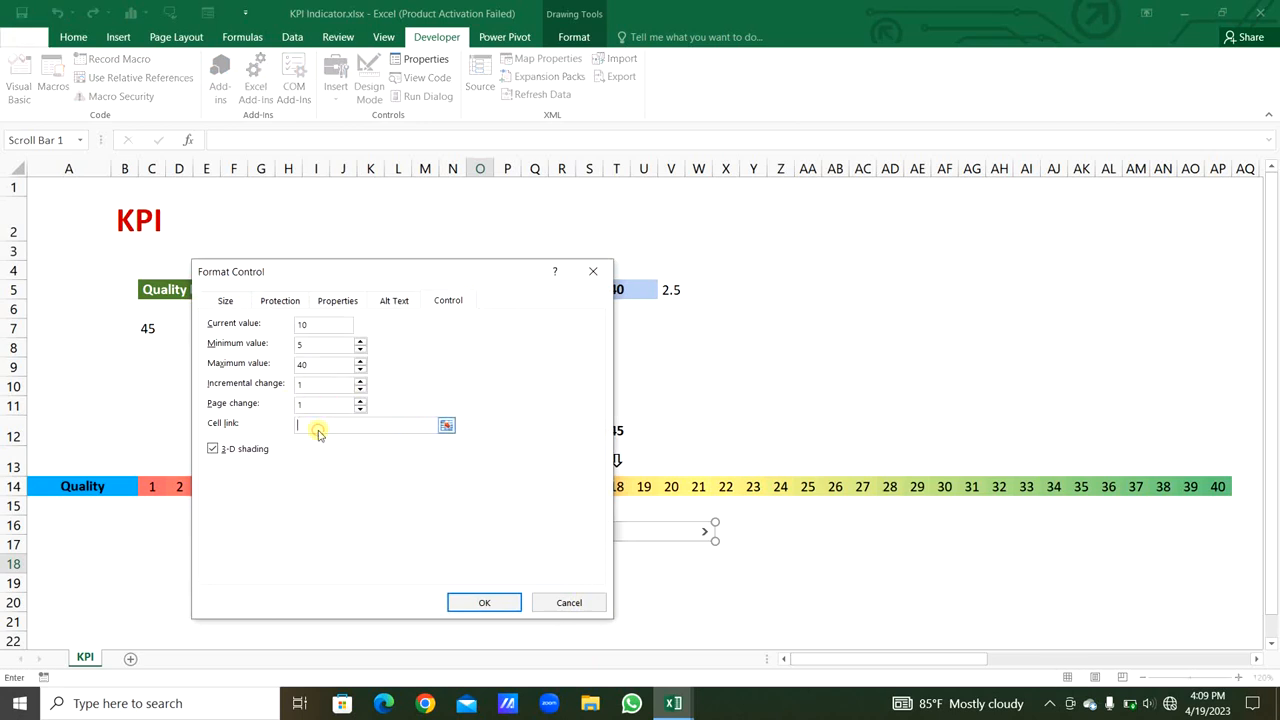
pyautogui.moveTo(489, 268); pyautogui.dragTo(350, 245)
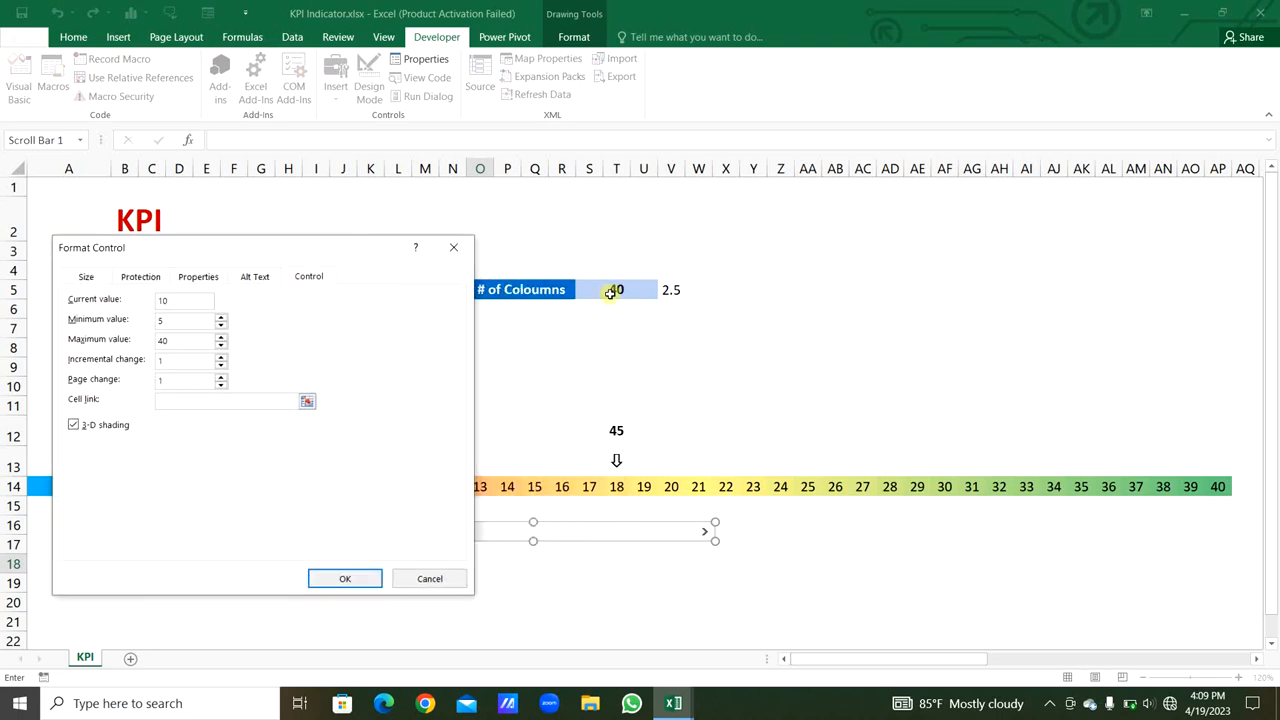
pyautogui.click(612, 294)
pyautogui.click(345, 578)
# - Format the rounded rectangle over the scroll bar with a gray fill, no outline and the second preset shape effect
pyautogui.click(556, 58)
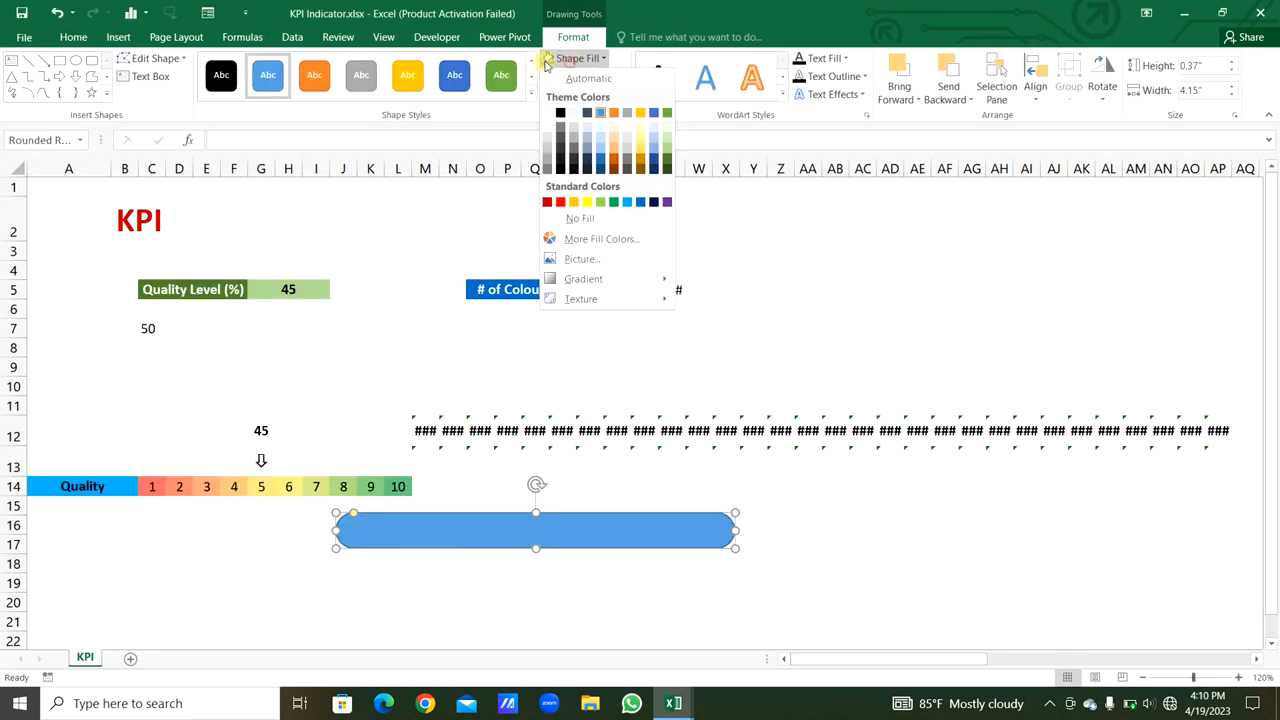
pyautogui.click(627, 112)
pyautogui.click(565, 79)
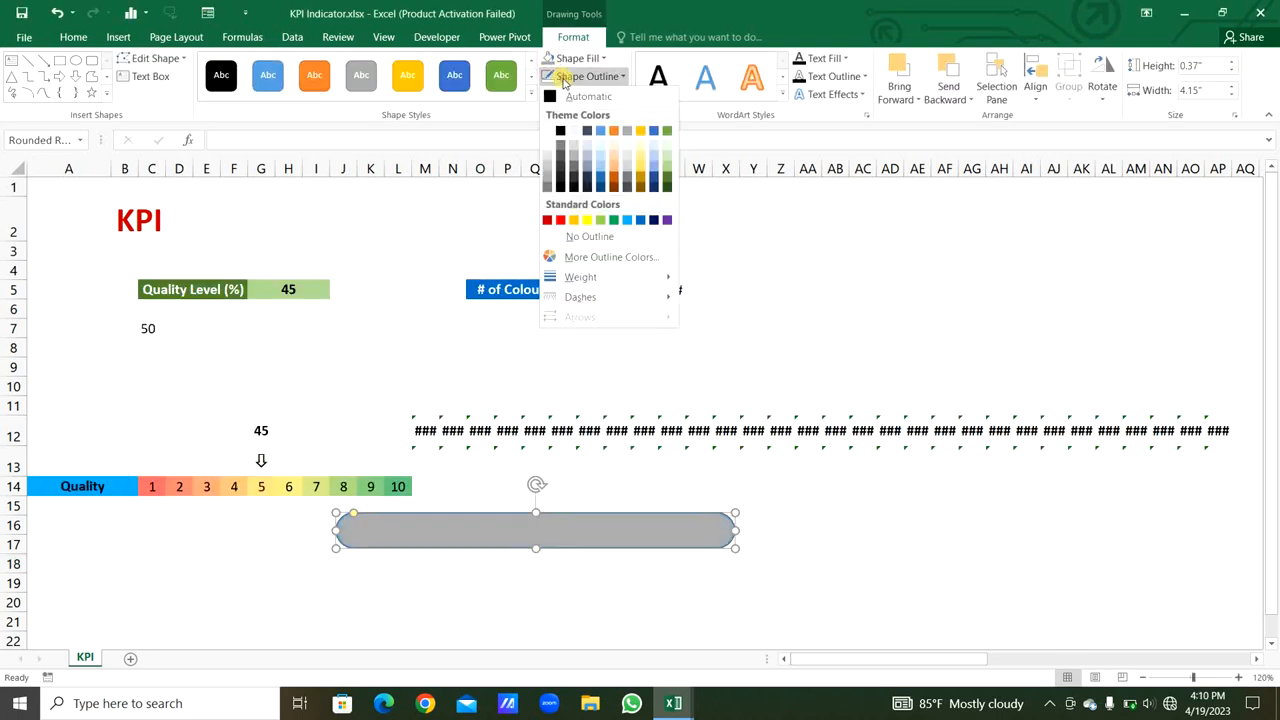
pyautogui.click(566, 234)
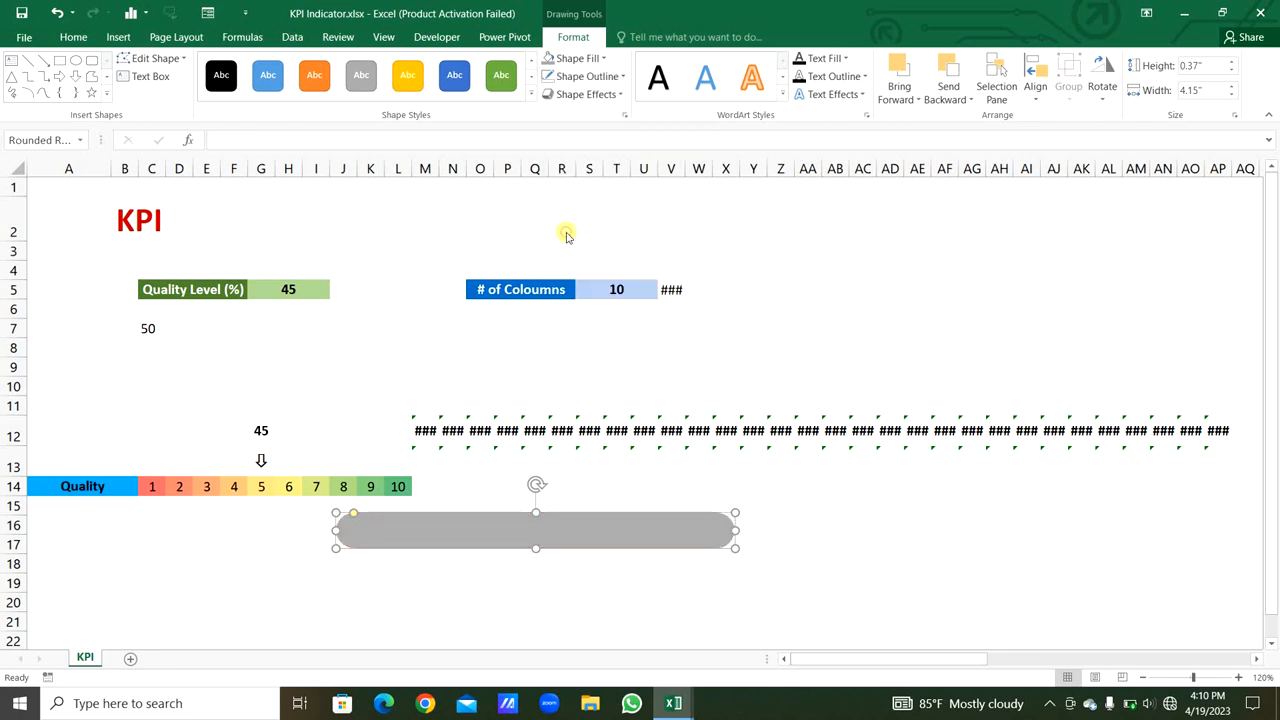
pyautogui.click(576, 93)
pyautogui.moveTo(591, 122)
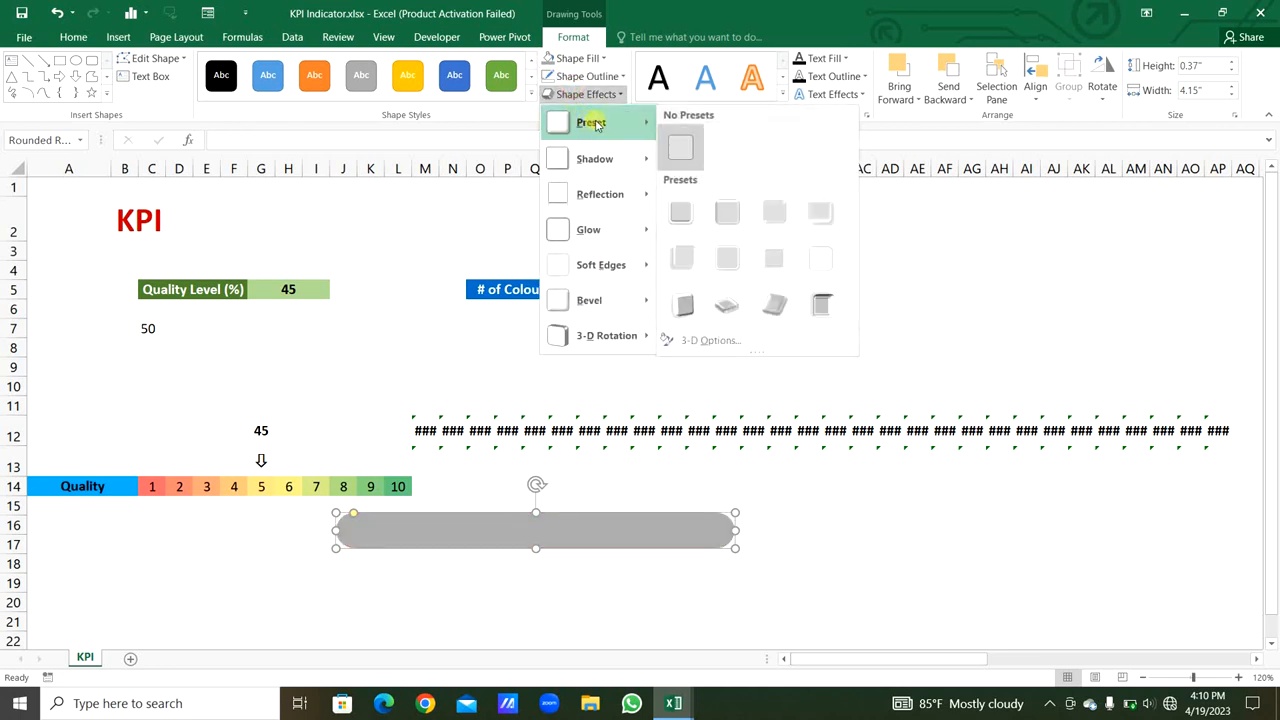
pyautogui.click(728, 212)
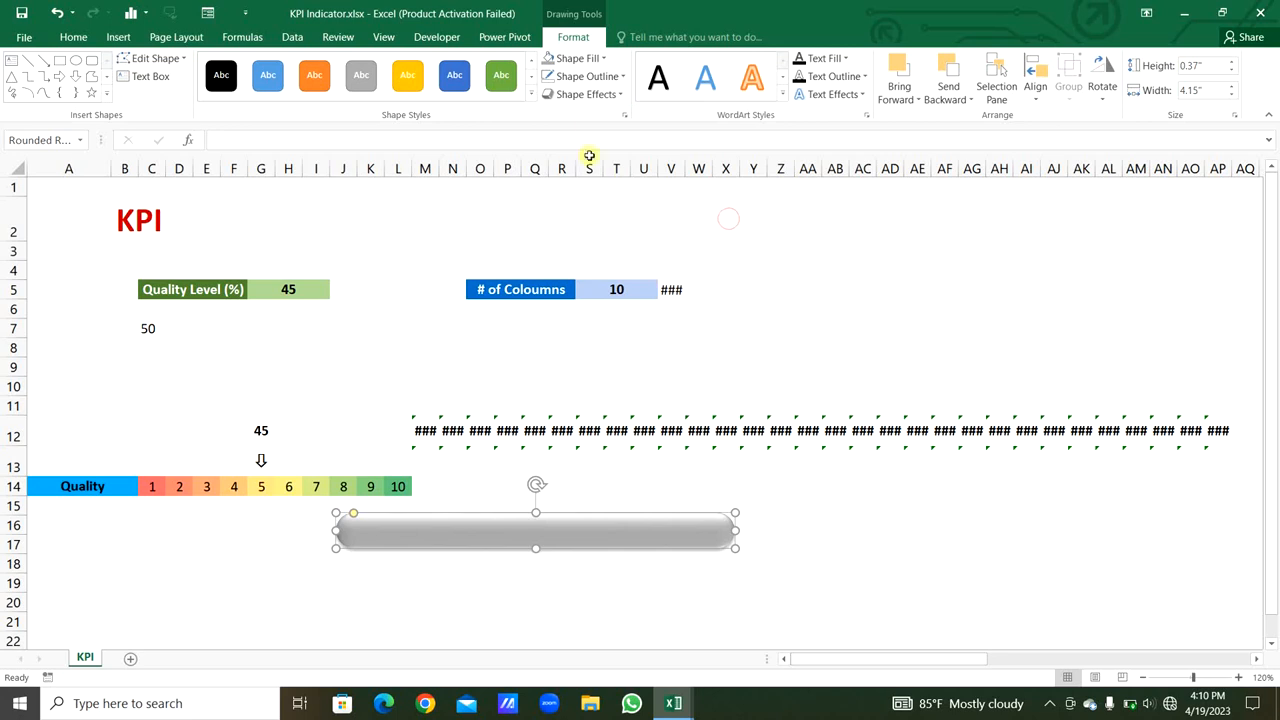
# - Send the gray rounded rectangle to the back and group it with the scroll bar
pyautogui.rightClick(674, 533)
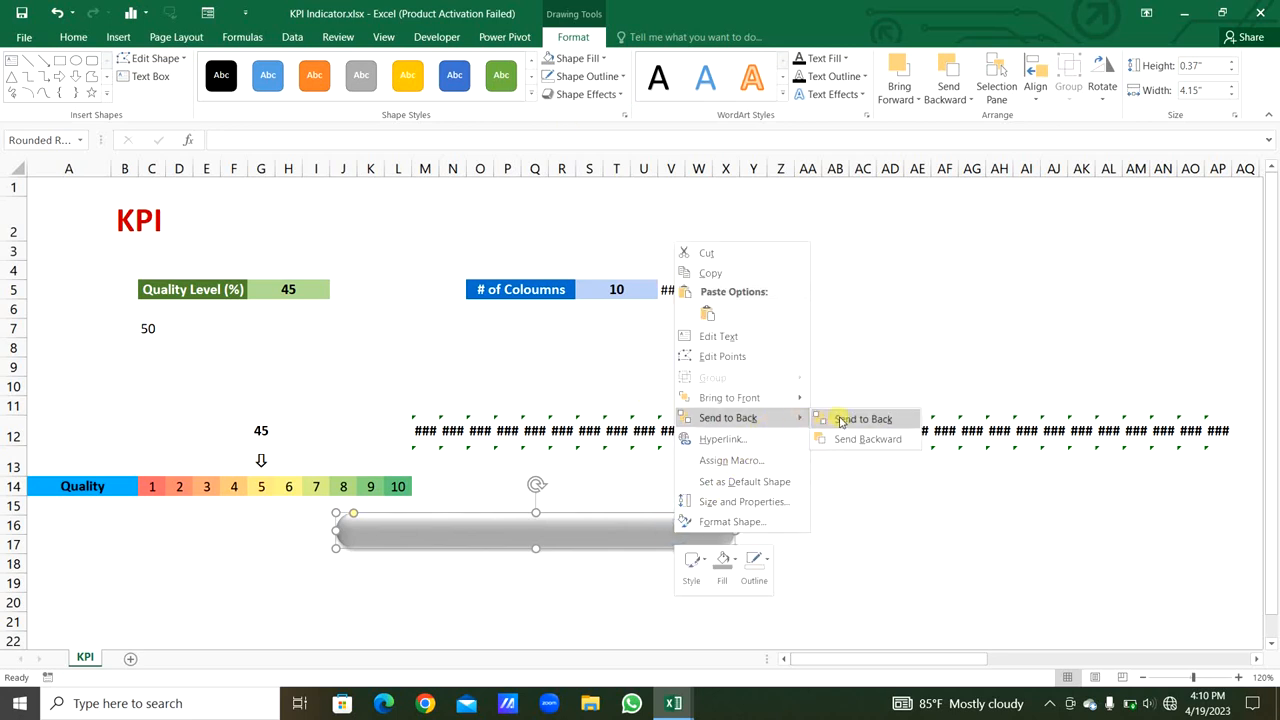
pyautogui.click(838, 420)
pyautogui.keyDown('ctrl'); pyautogui.click(690, 530); pyautogui.keyUp('ctrl')
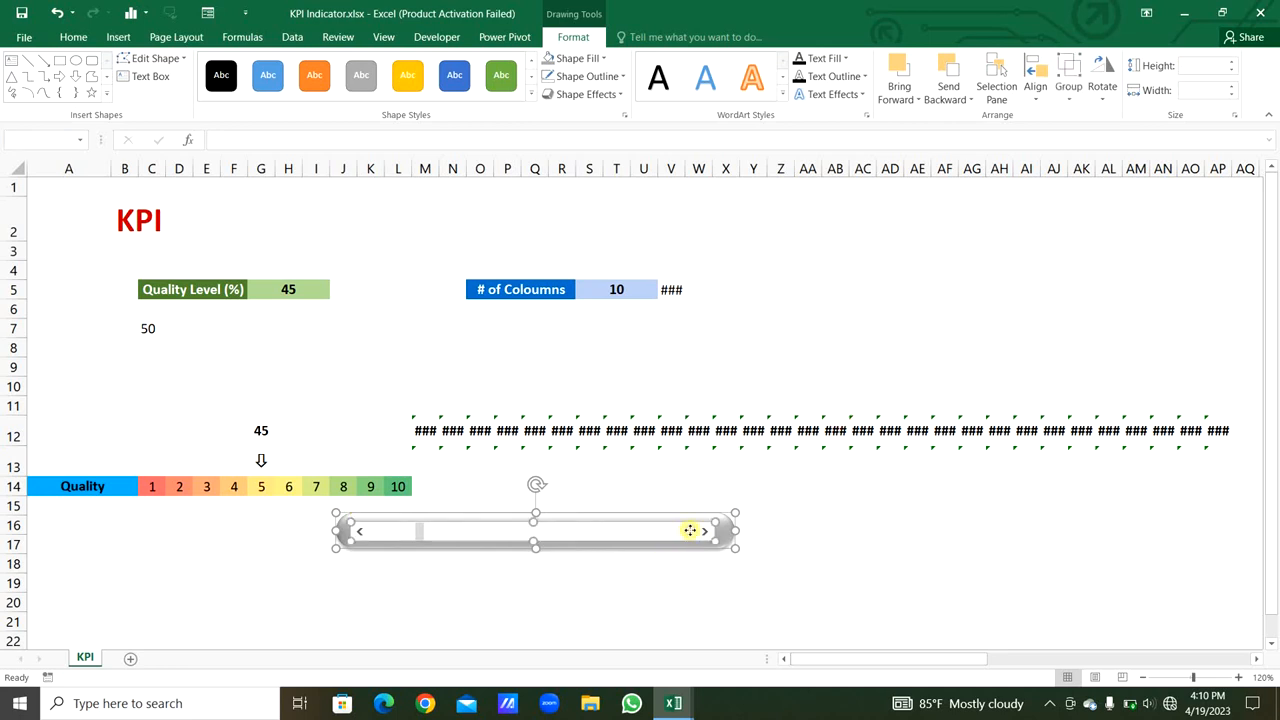
pyautogui.rightClick(690, 530)
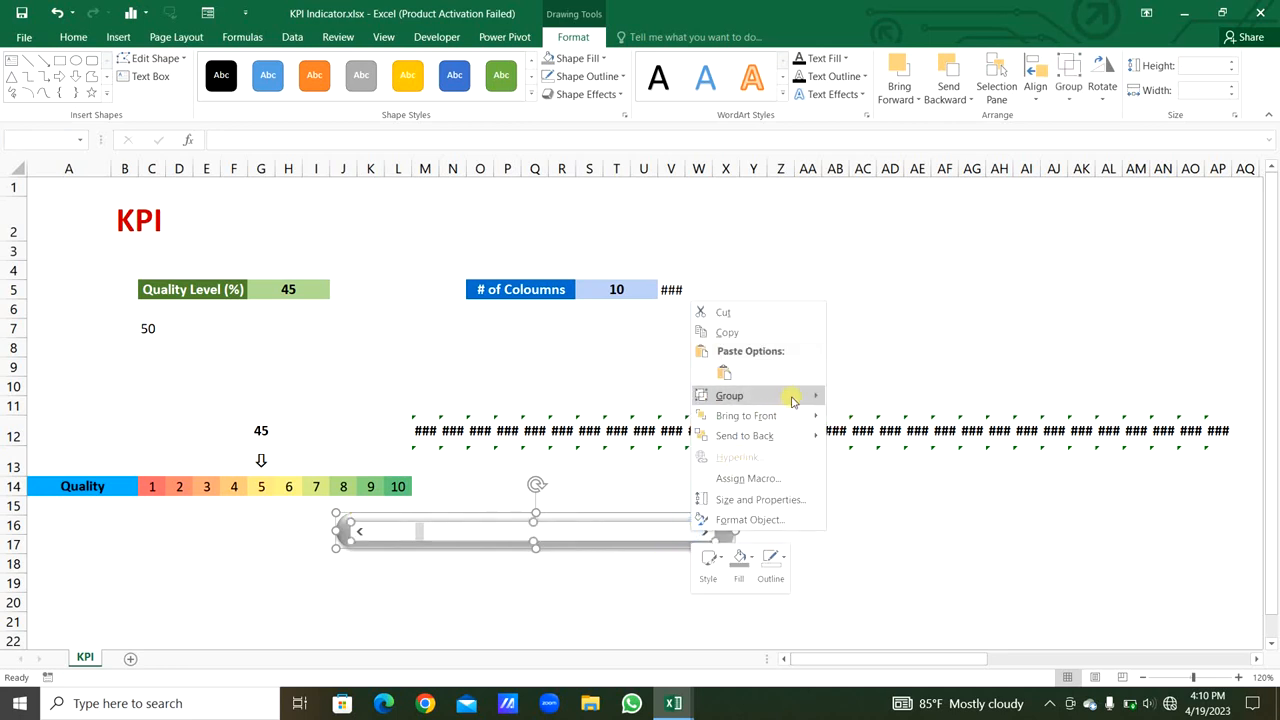
pyautogui.moveTo(722, 396)
pyautogui.click(847, 400)
pyautogui.click(889, 602)
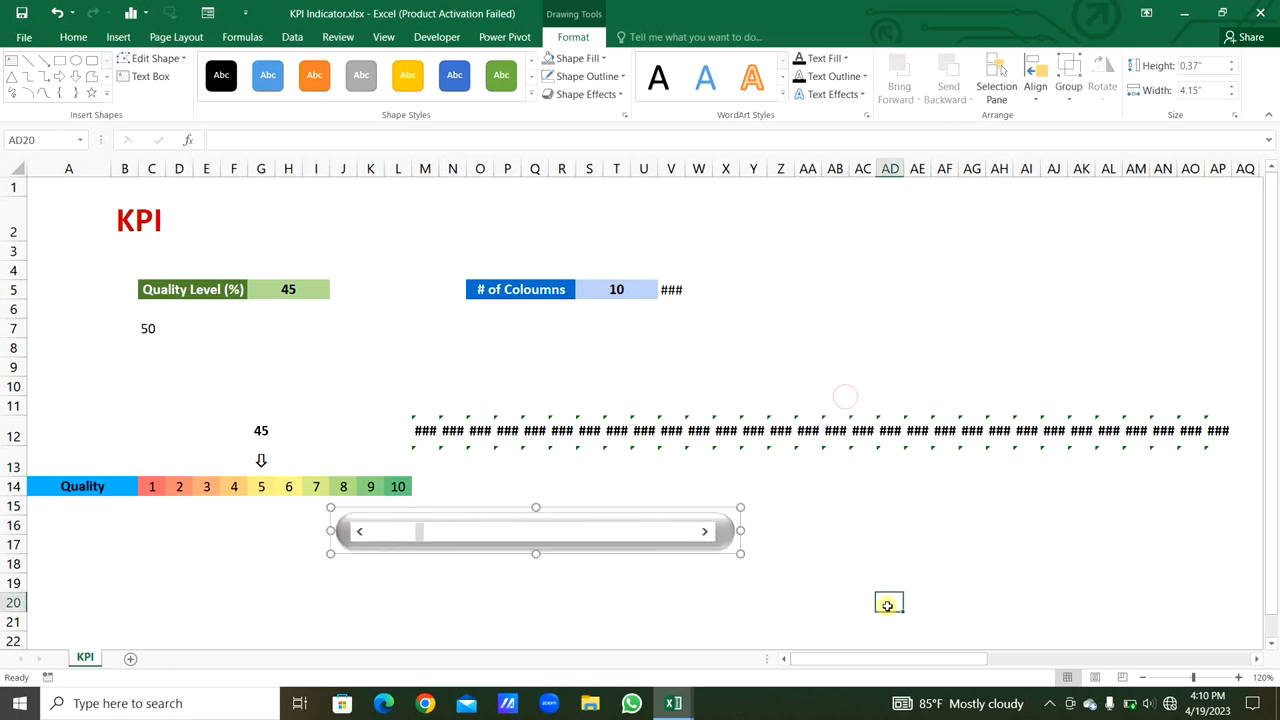
# - Raise the # of Coloumns value to 40 with the scroll bar
pyautogui.click(653, 537)
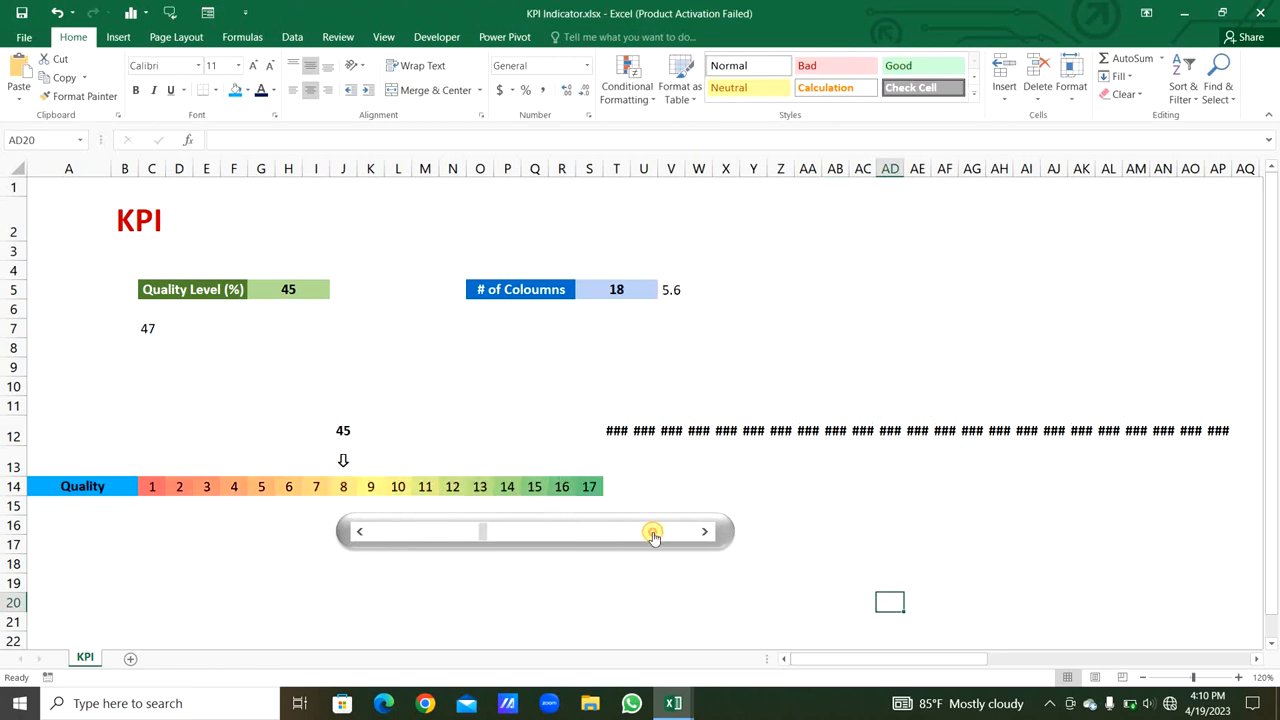
pyautogui.click(711, 533)
pyautogui.click(711, 533)
pyautogui.click(711, 533)
pyautogui.click(711, 533)
pyautogui.click(711, 533)
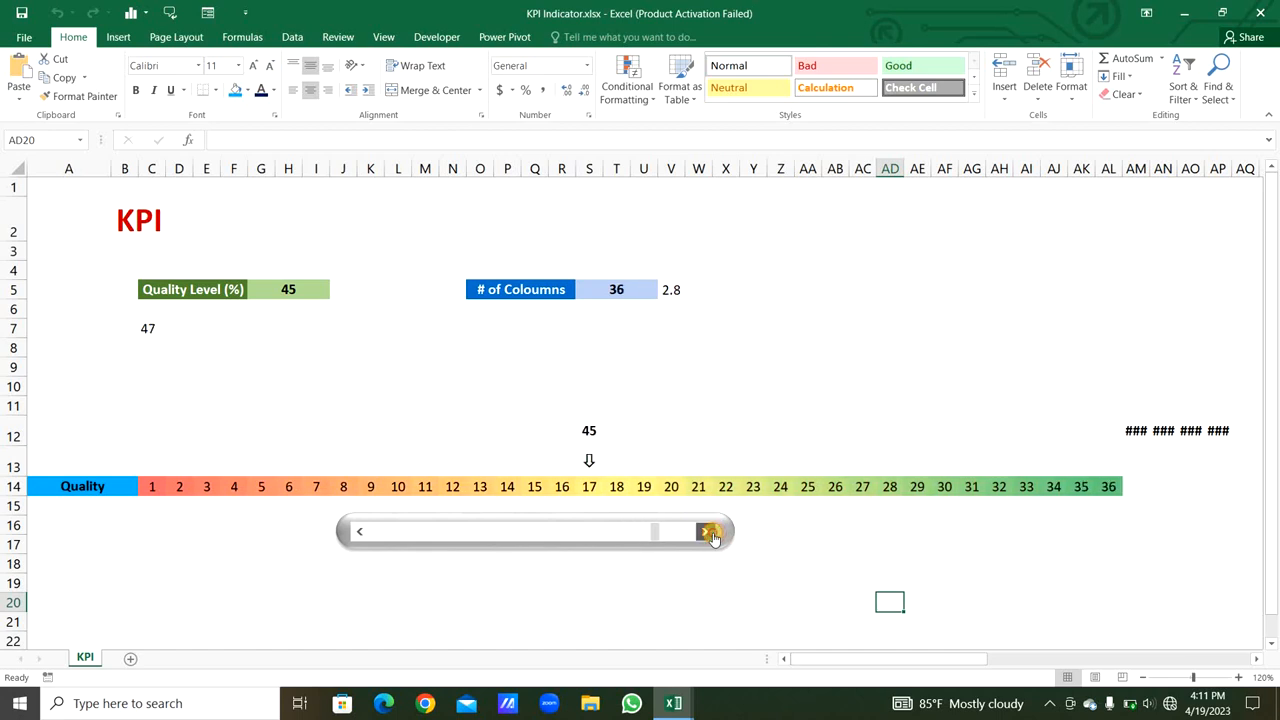
pyautogui.click(711, 533)
pyautogui.click(711, 533)
pyautogui.click(711, 533)
pyautogui.click(711, 533)
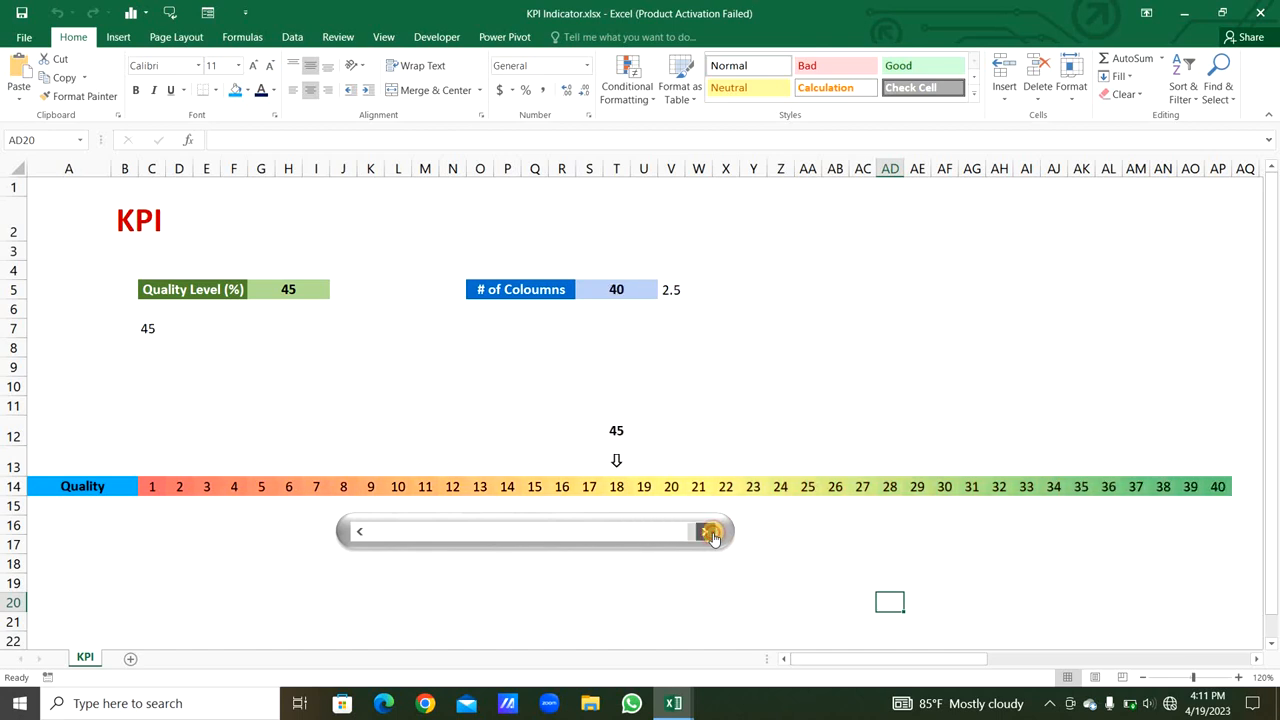
pyautogui.click(769, 545)
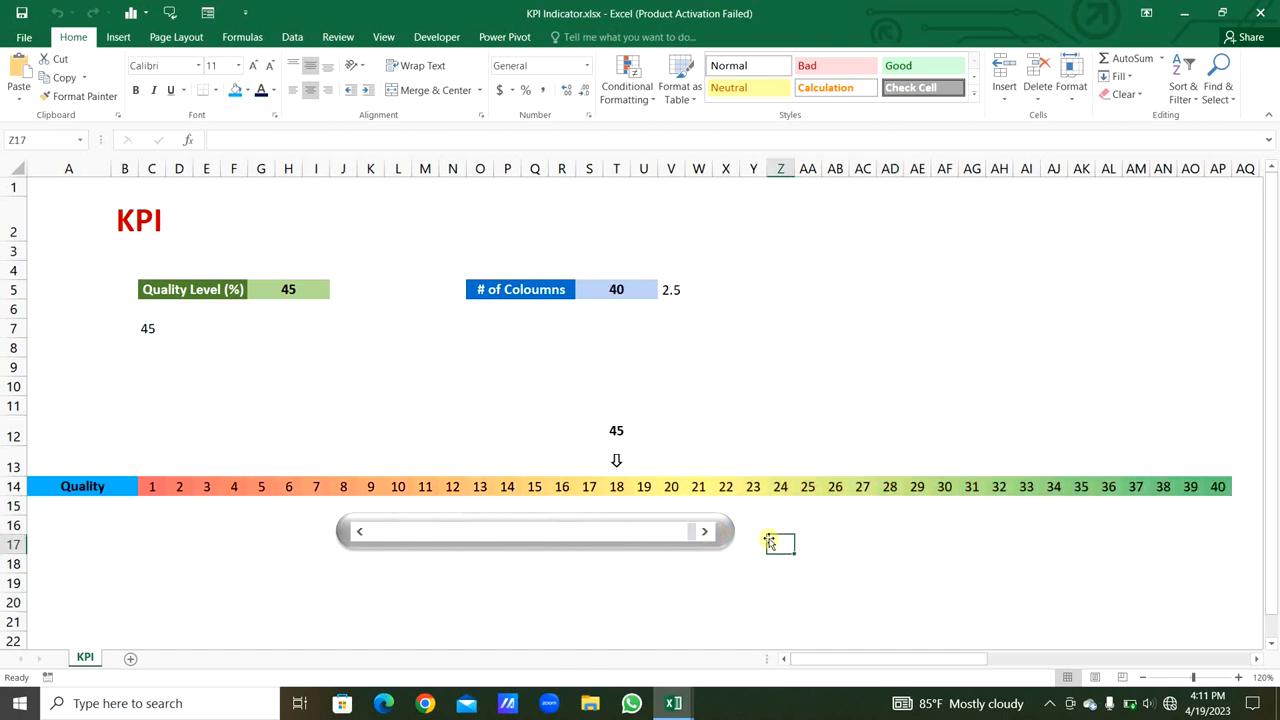
# - Clear the step value beside the # of Coloumns cell in row 5
pyautogui.click(678, 290)
pyautogui.press('Delete')
pyautogui.press('Return')
# - Wrap the IF formula in C12 in IFERROR with an empty string as the error value
pyautogui.doubleClick(148, 430)
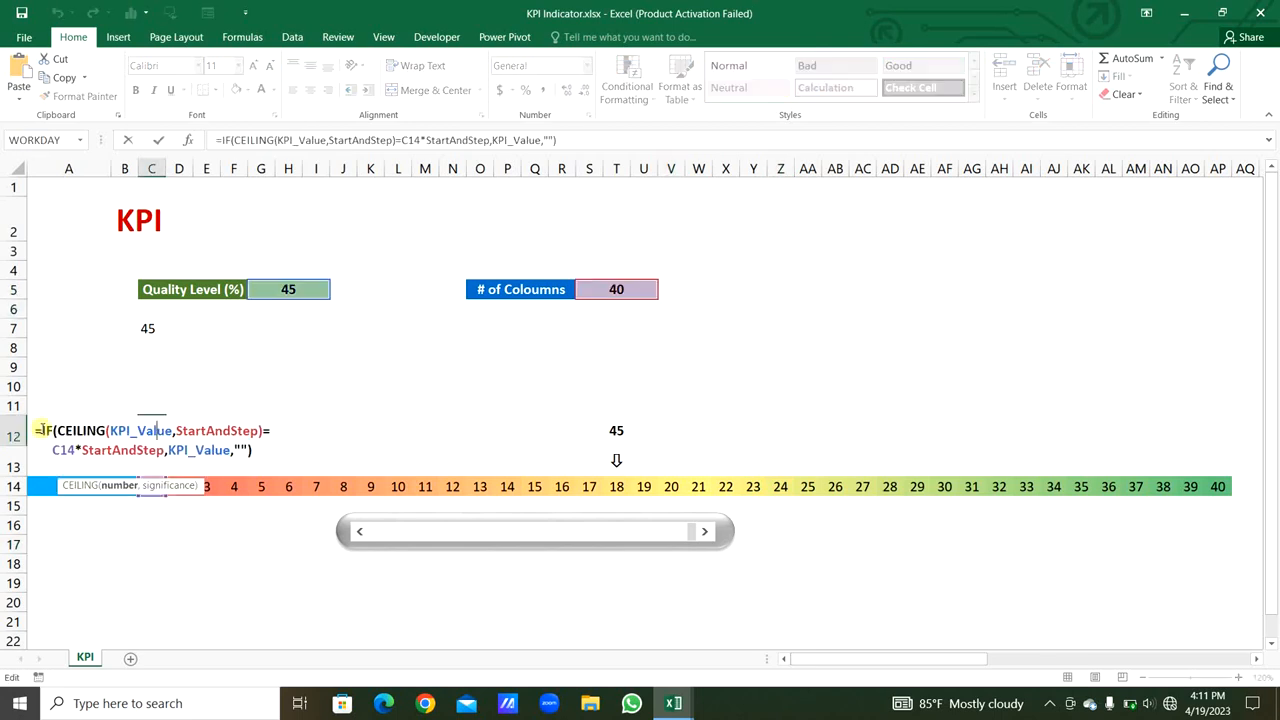
pyautogui.click(41, 430)
pyautogui.write('IFERROR(')
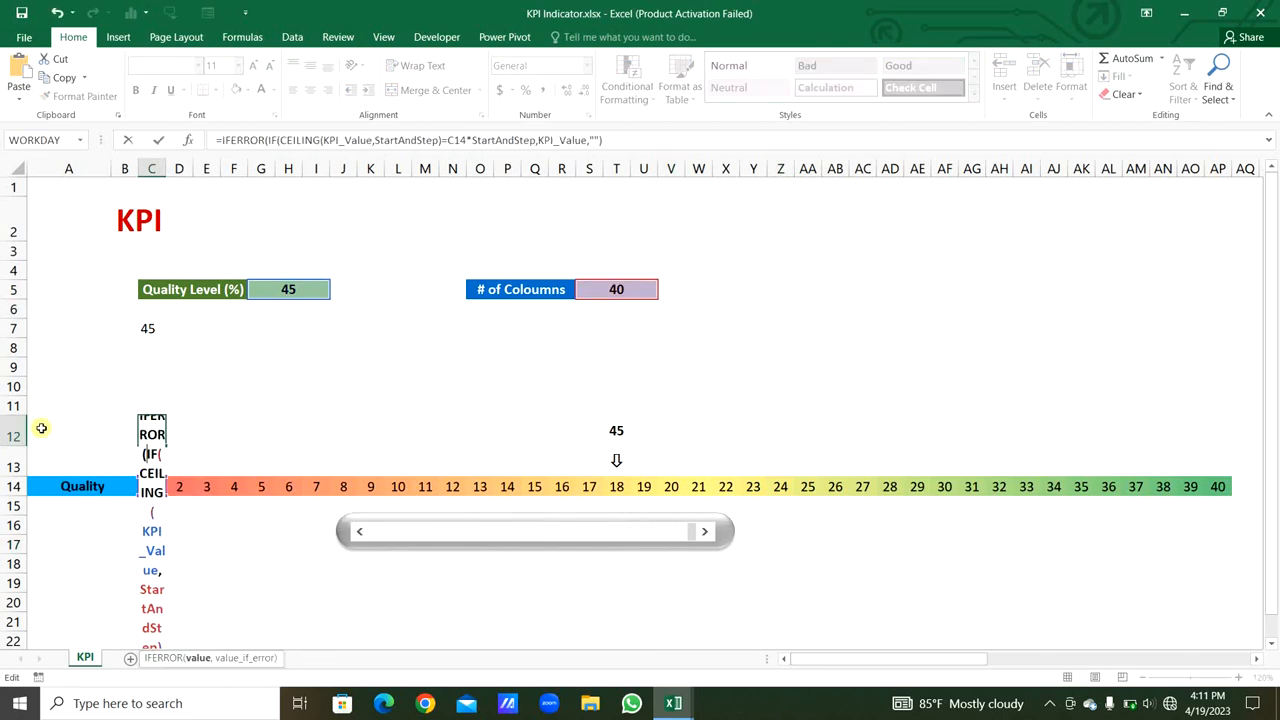
pyautogui.click(638, 142)
pyautogui.write(',""')
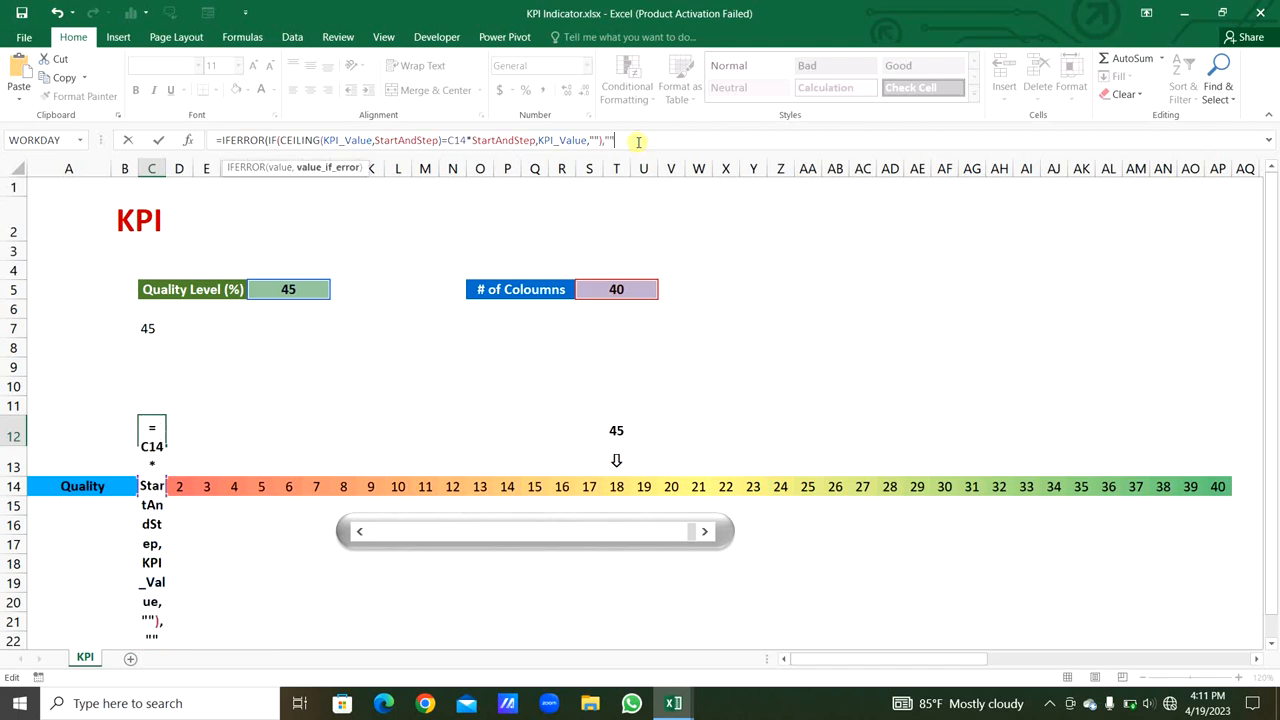
pyautogui.press('Return')
# - Wrap C13's arrow formula in IFERROR with an empty-string fallback and fill the updated formulas across to column AP
pyautogui.click(220, 140)
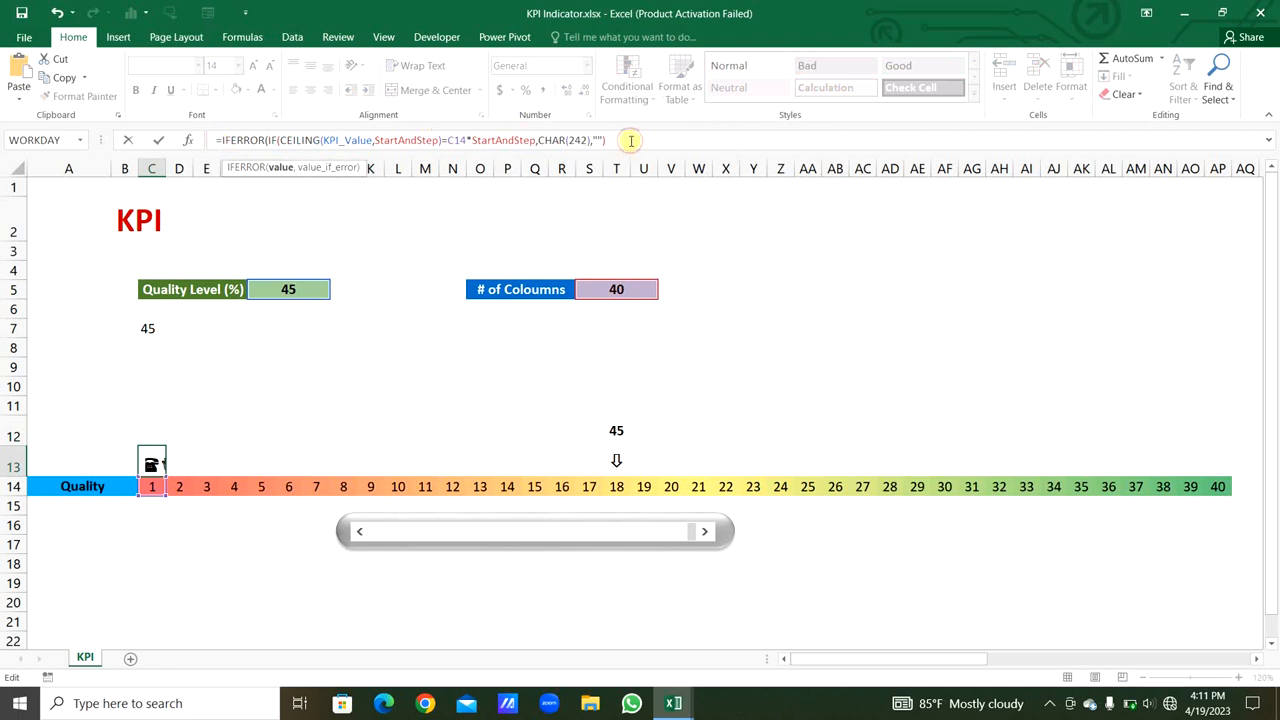
pyautogui.write(',')
pyautogui.press('Return')
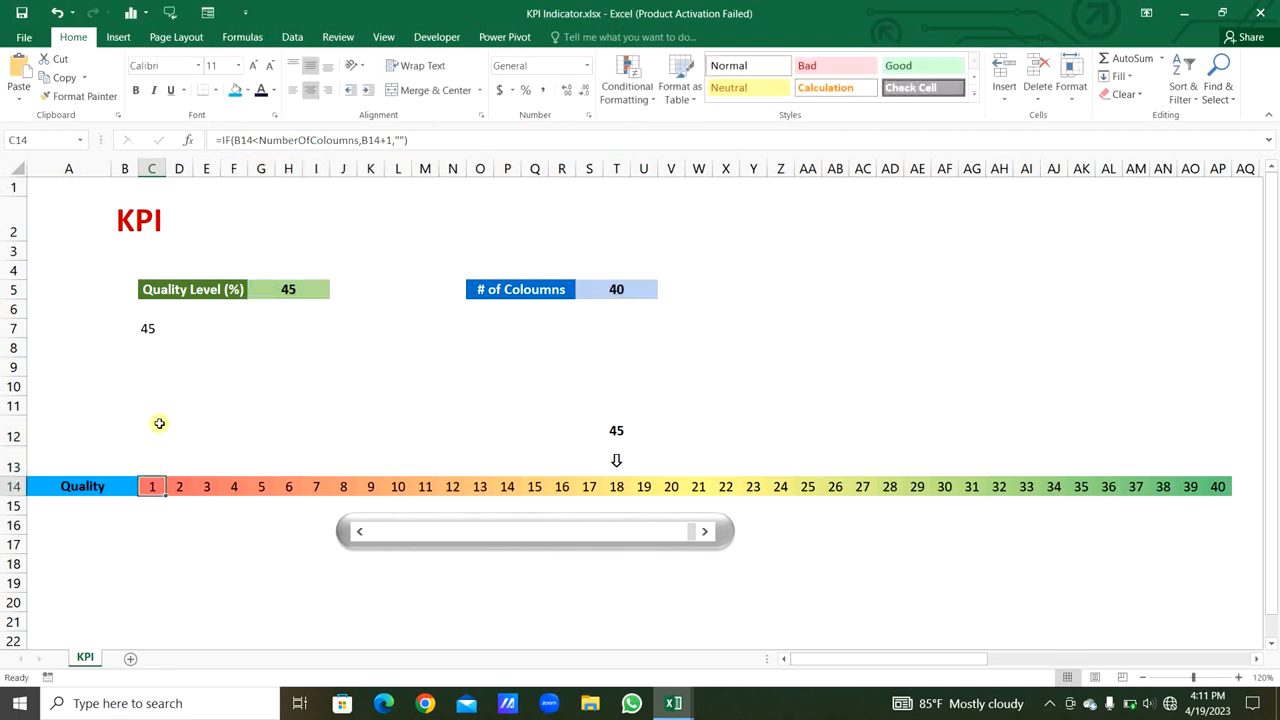
pyautogui.moveTo(152, 423); pyautogui.dragTo(1093, 510)
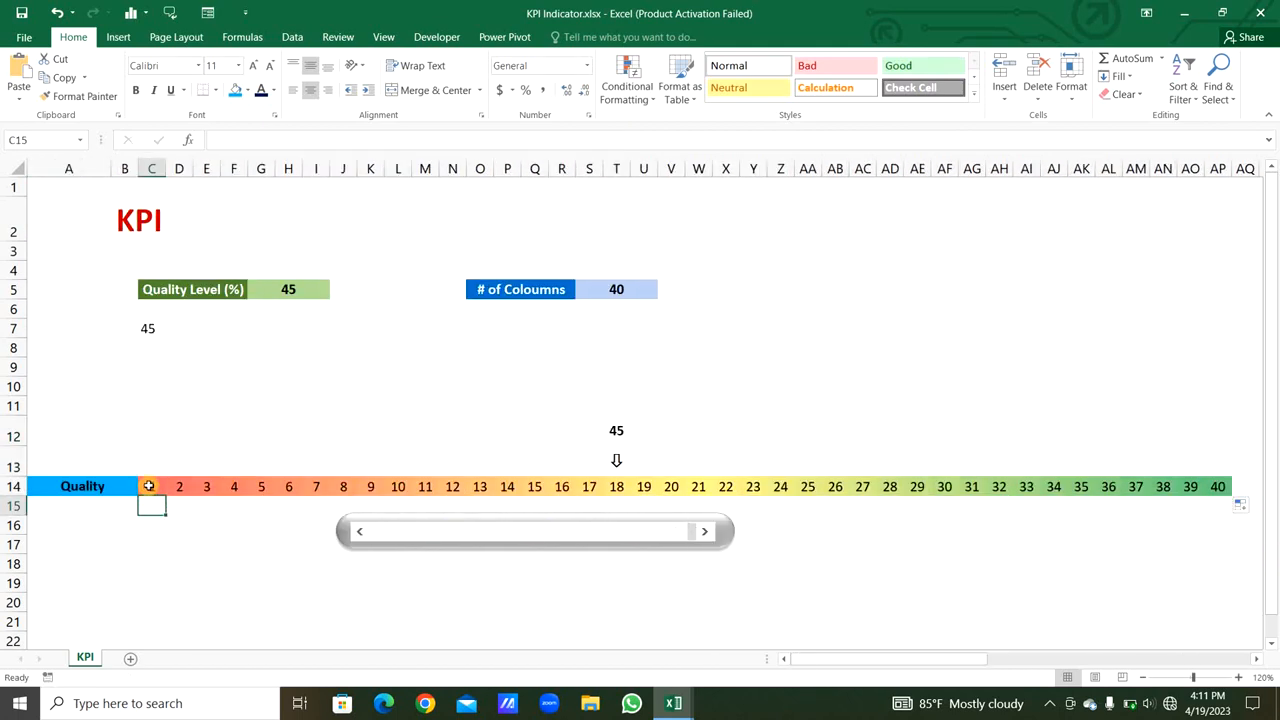
# - Hide the numbers in the row 14 colour bar, C14:AP14, with the custom number format ;;
pyautogui.click(149, 486)
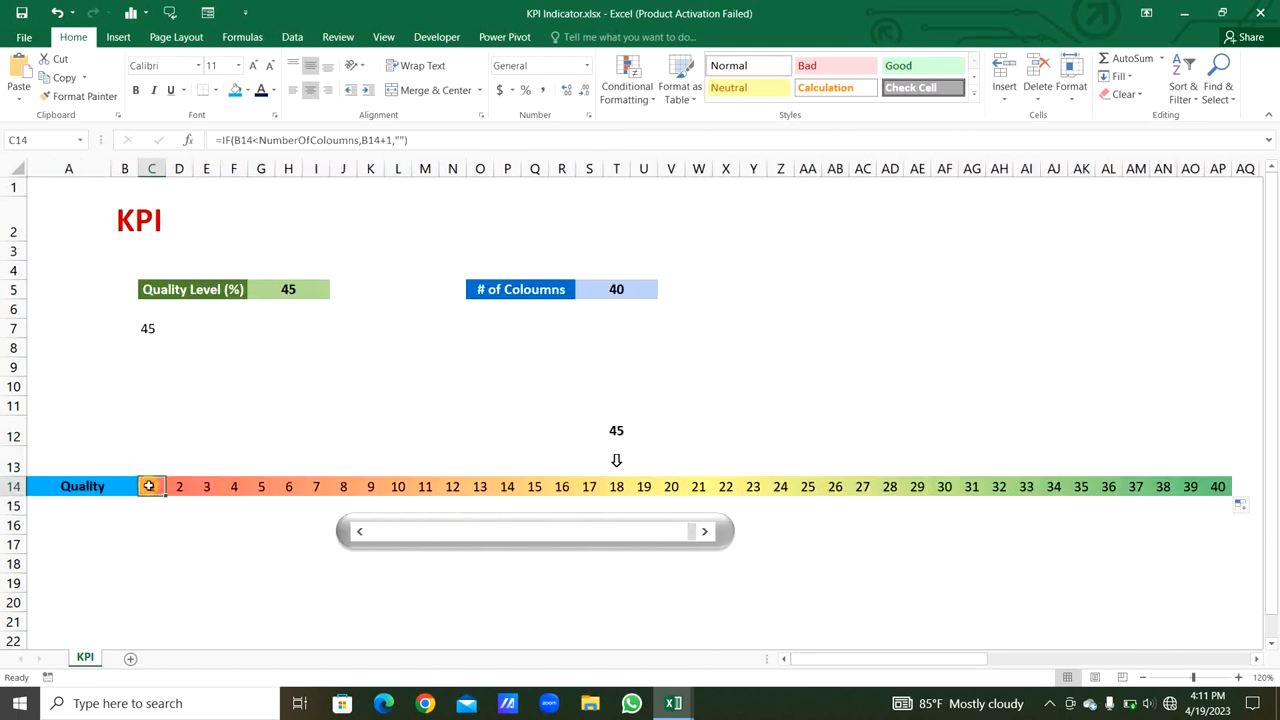
pyautogui.hotkey('ctrl', 'shift', 'Right')
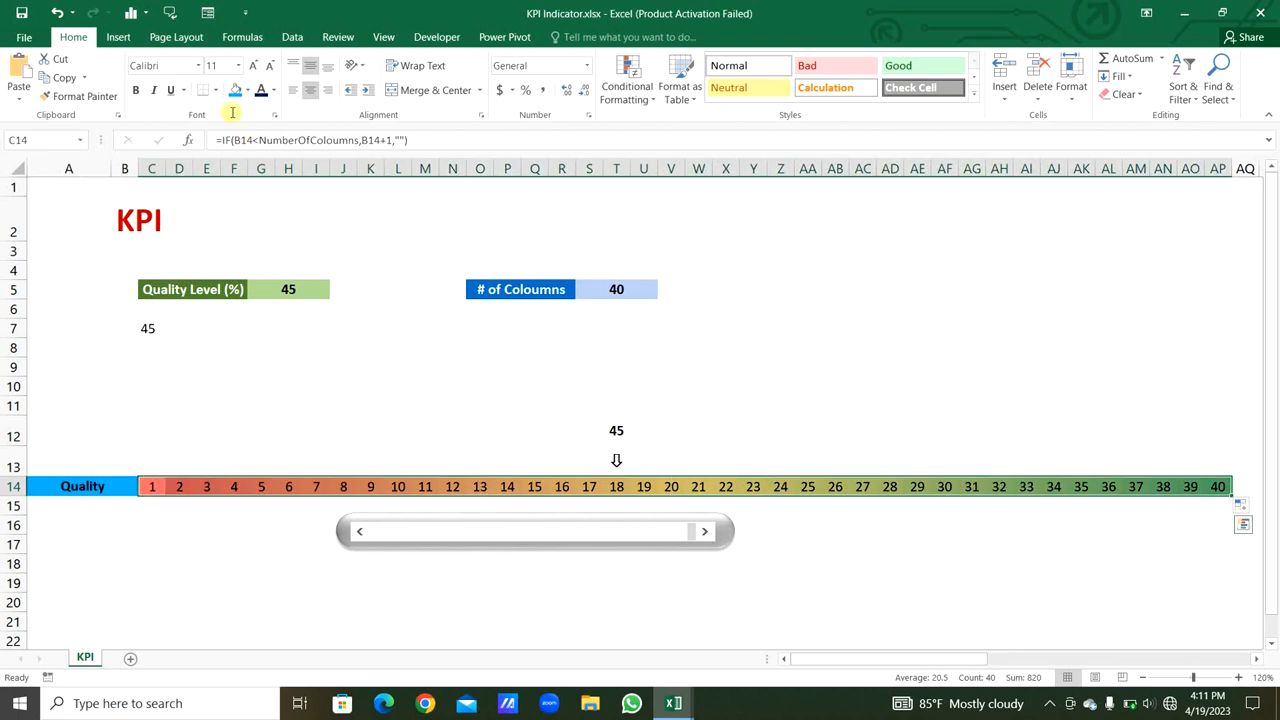
pyautogui.hotkey('ctrl', '1')
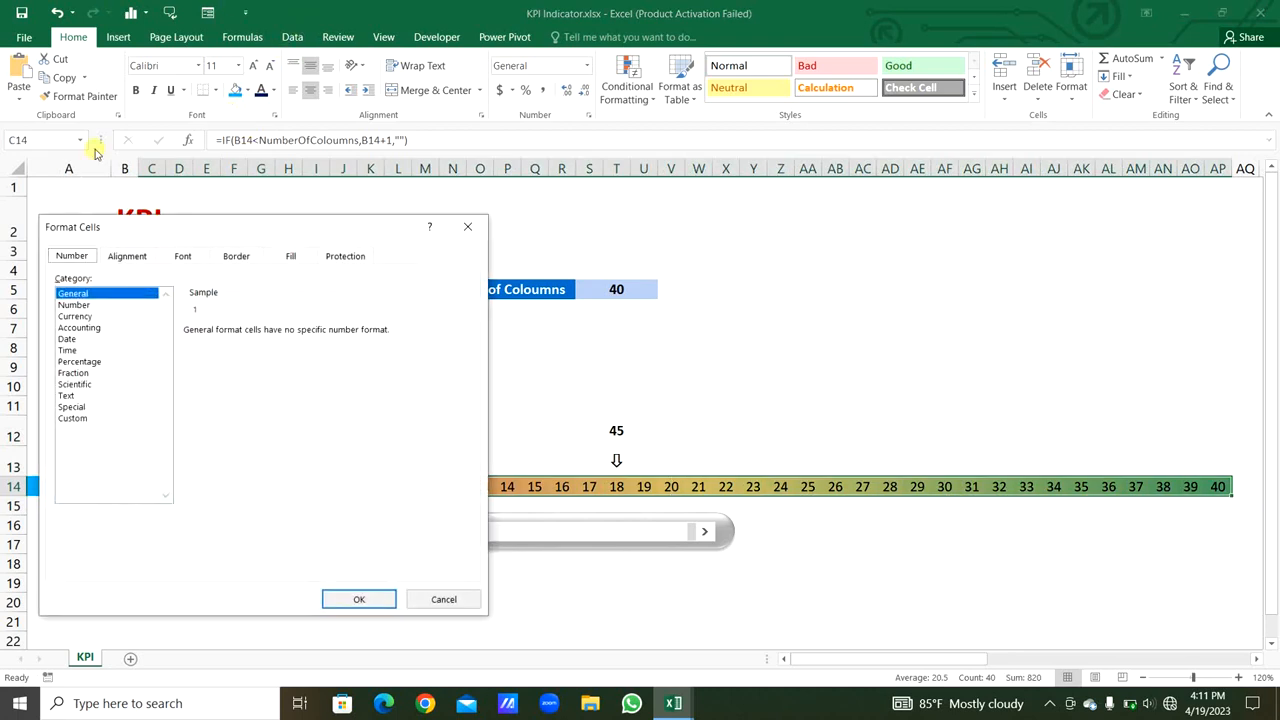
pyautogui.click(75, 421)
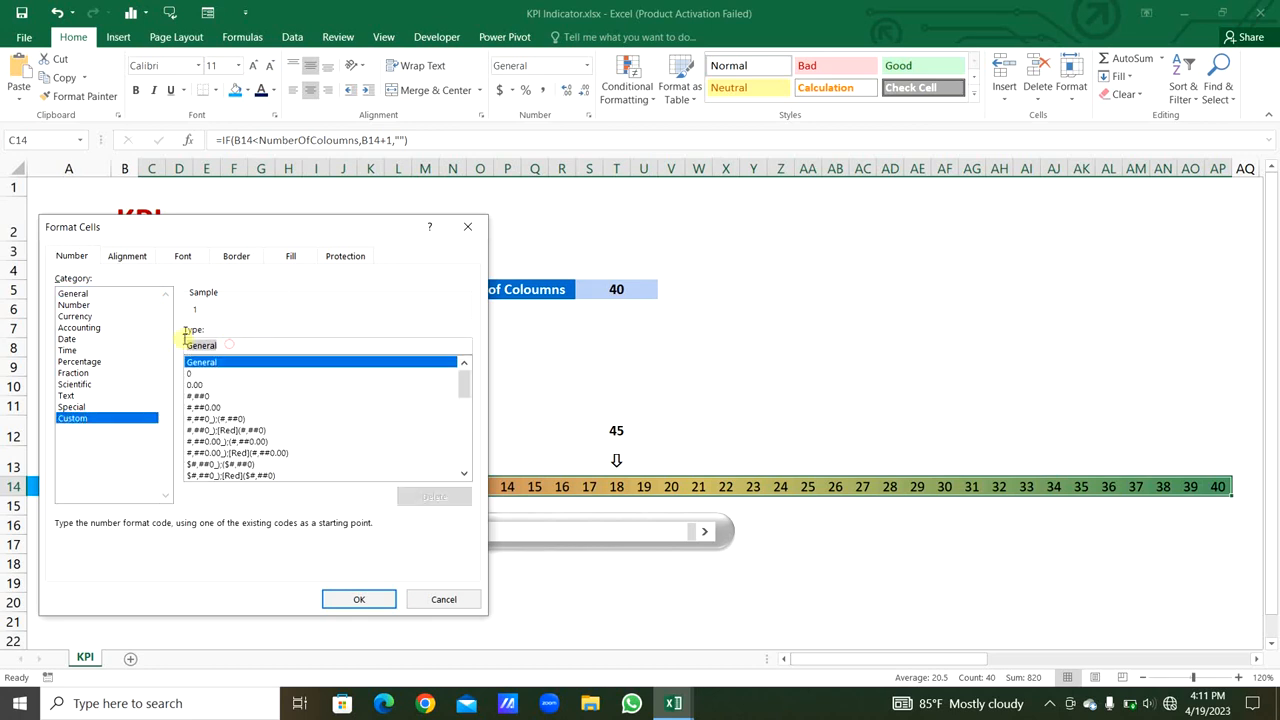
pyautogui.write(';;')
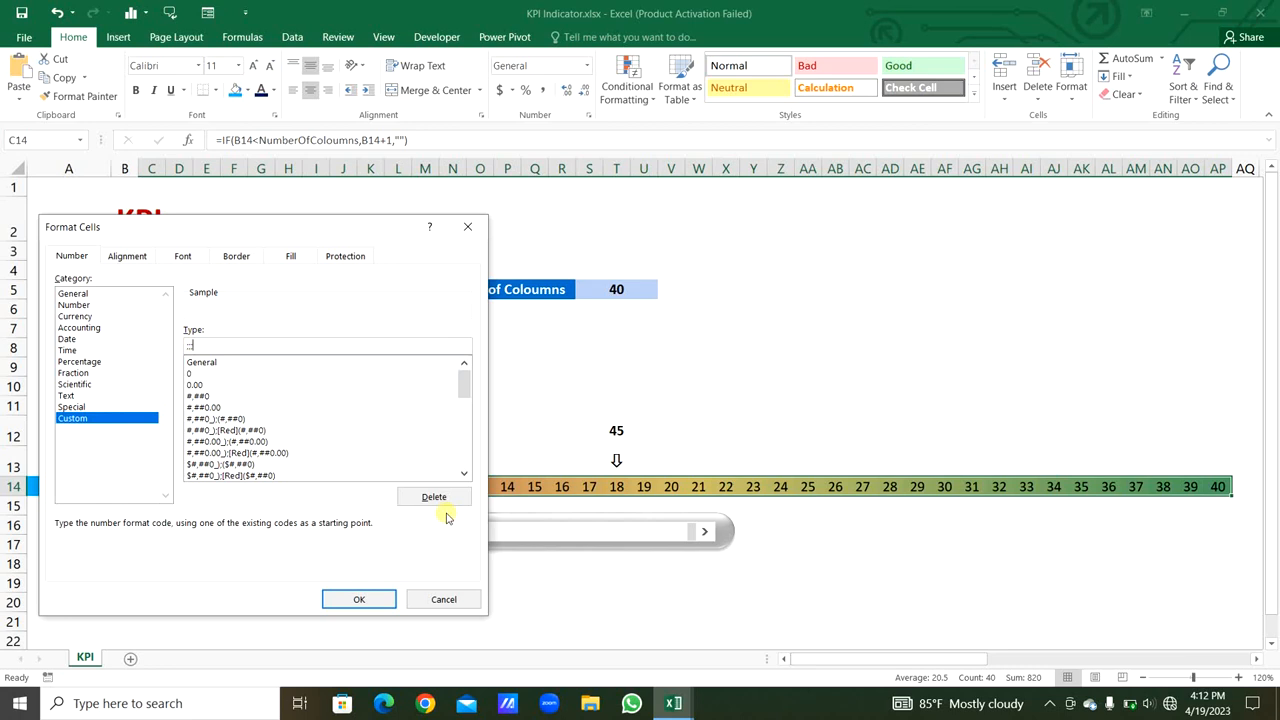
pyautogui.press('Return')
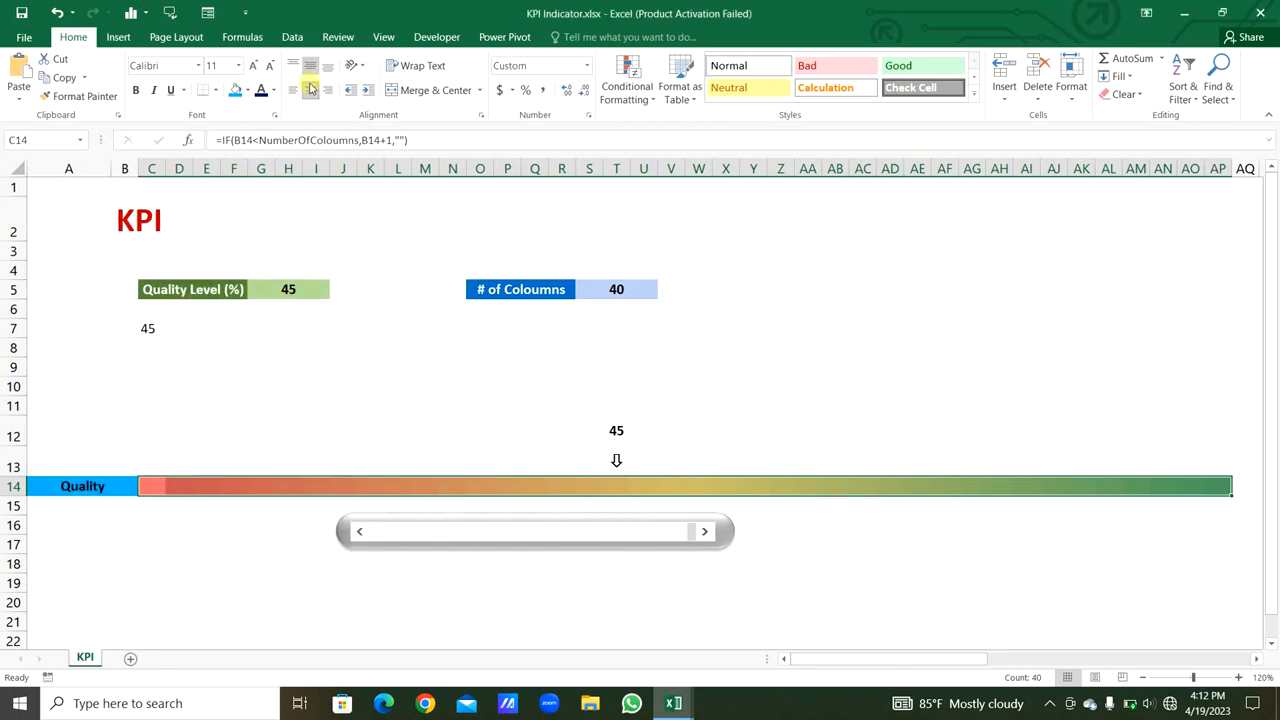
# - Apply white outline and inside borders to the colour bar cells C14:AP14
pyautogui.hotkey('ctrl', '1')
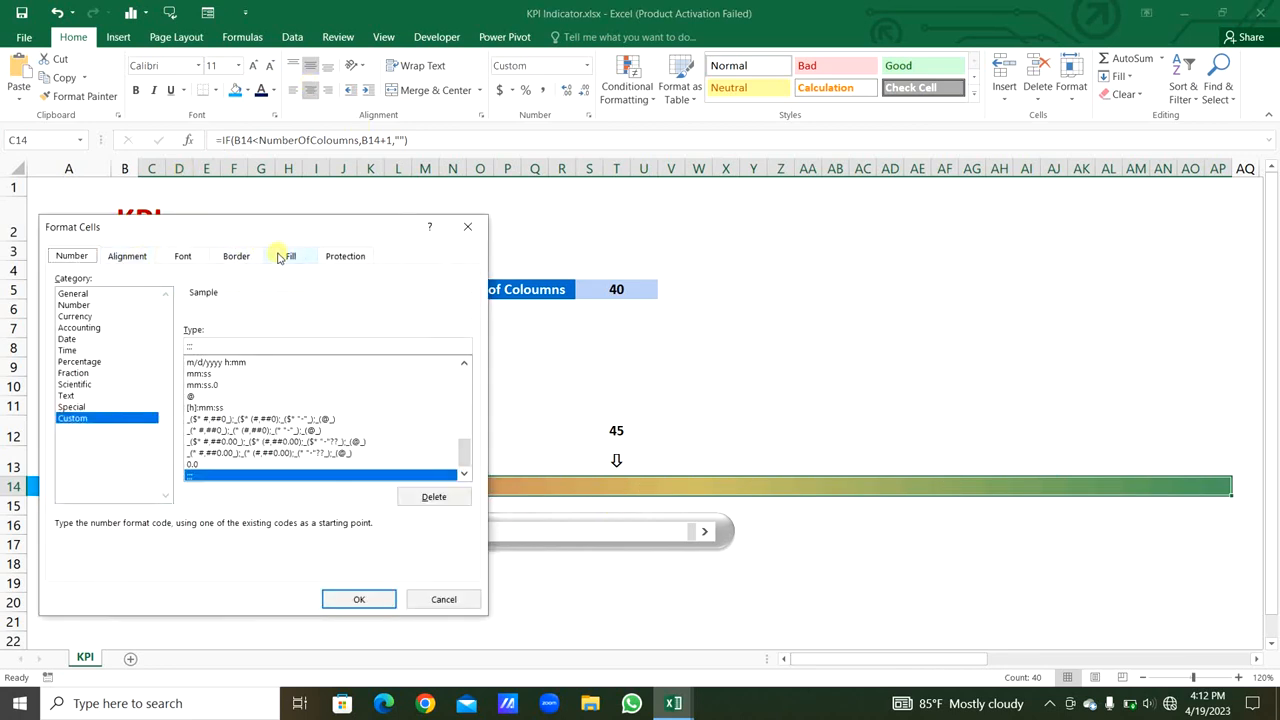
pyautogui.click(238, 257)
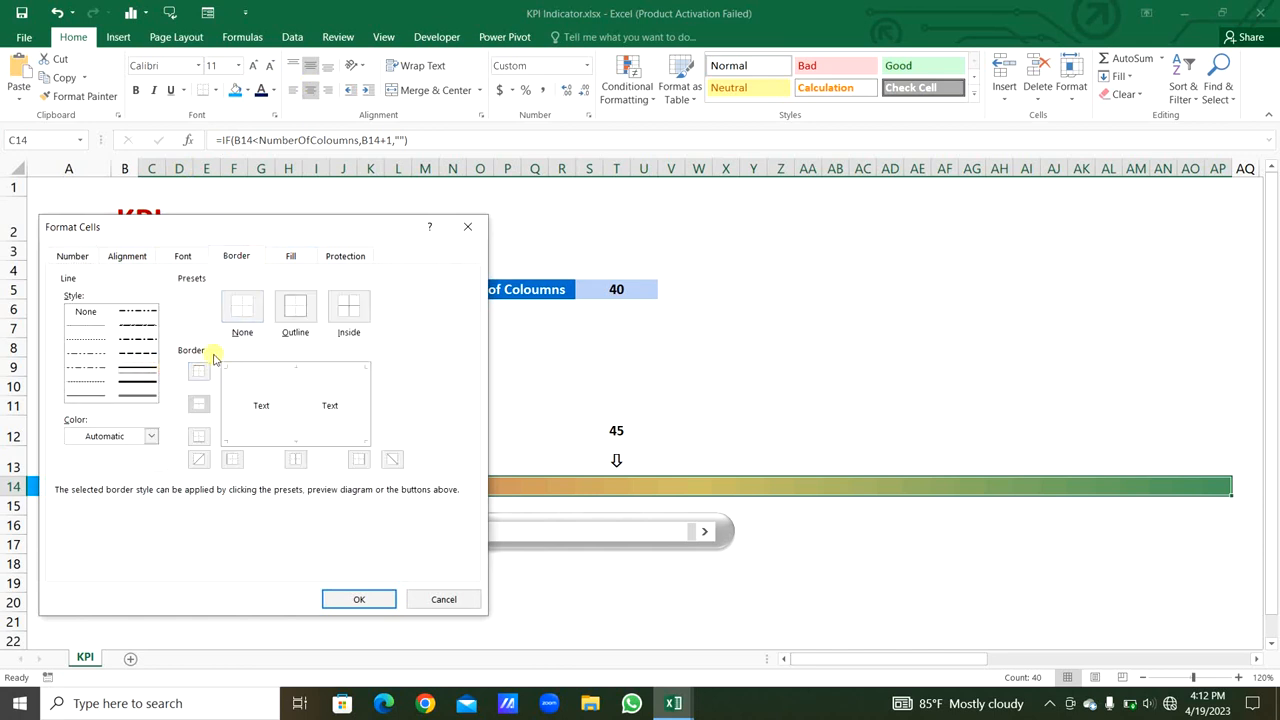
pyautogui.click(150, 440)
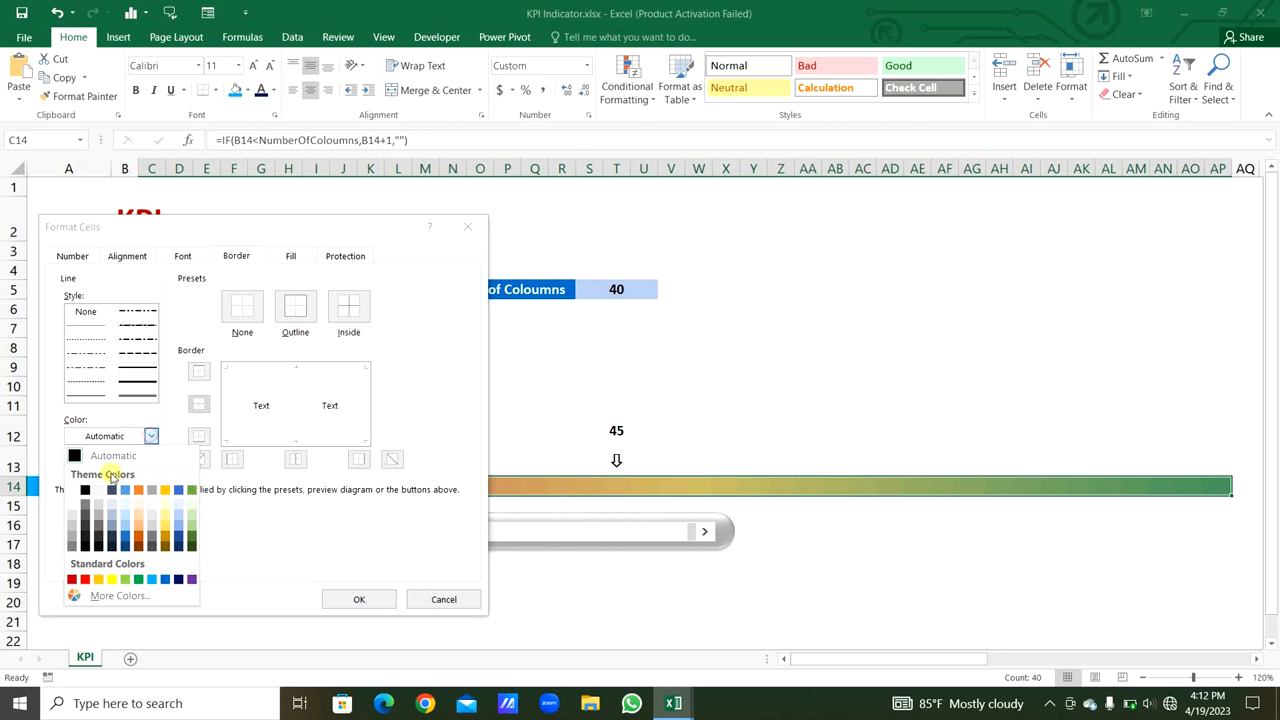
pyautogui.click(74, 488)
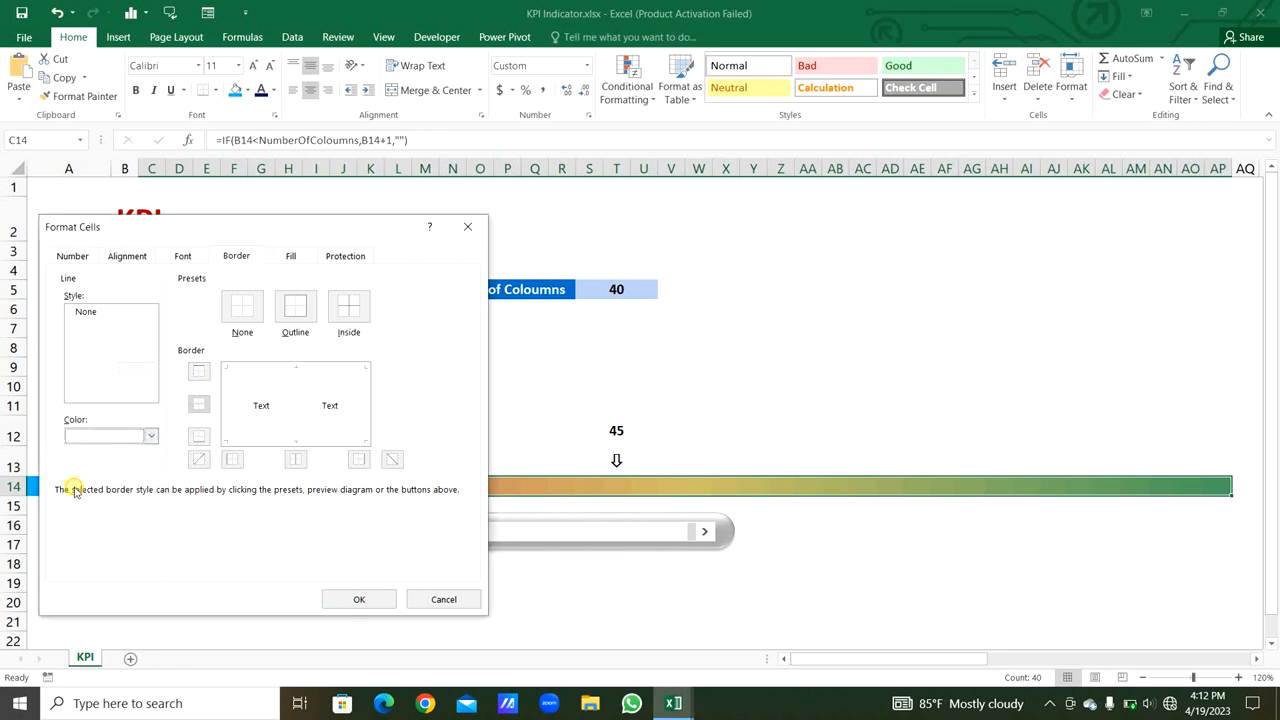
pyautogui.click(296, 306)
pyautogui.click(335, 312)
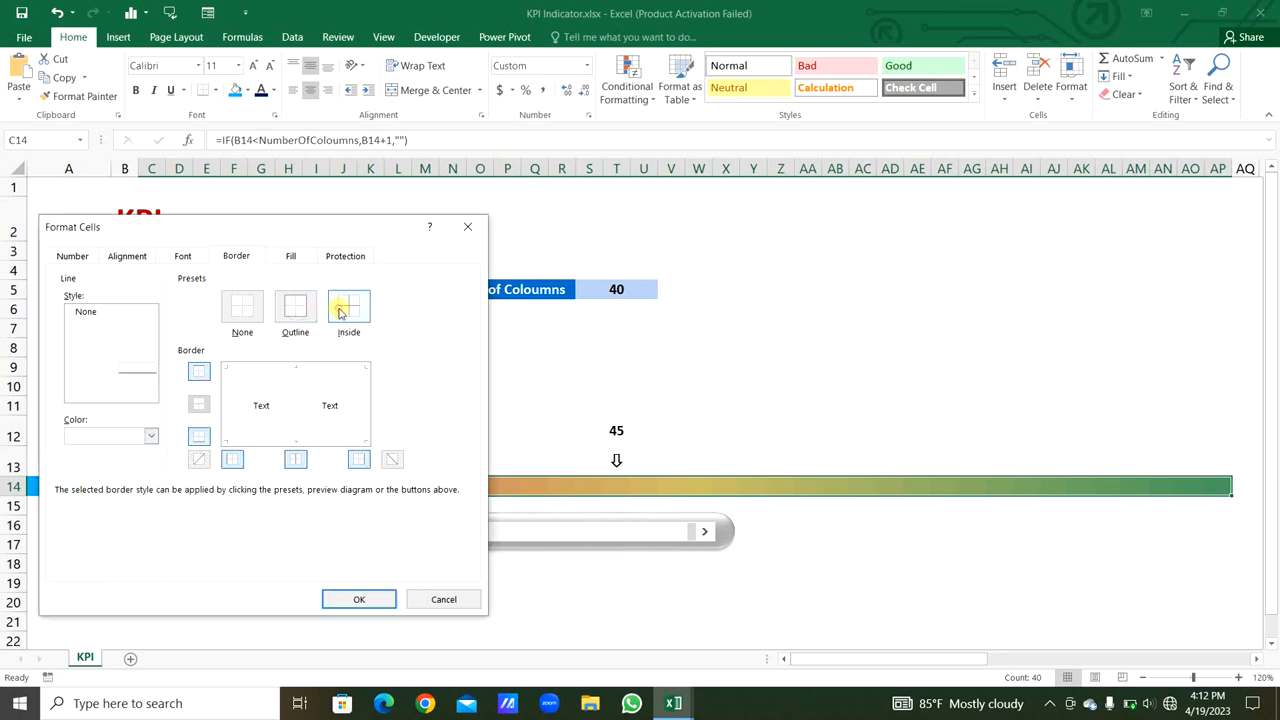
pyautogui.click(359, 599)
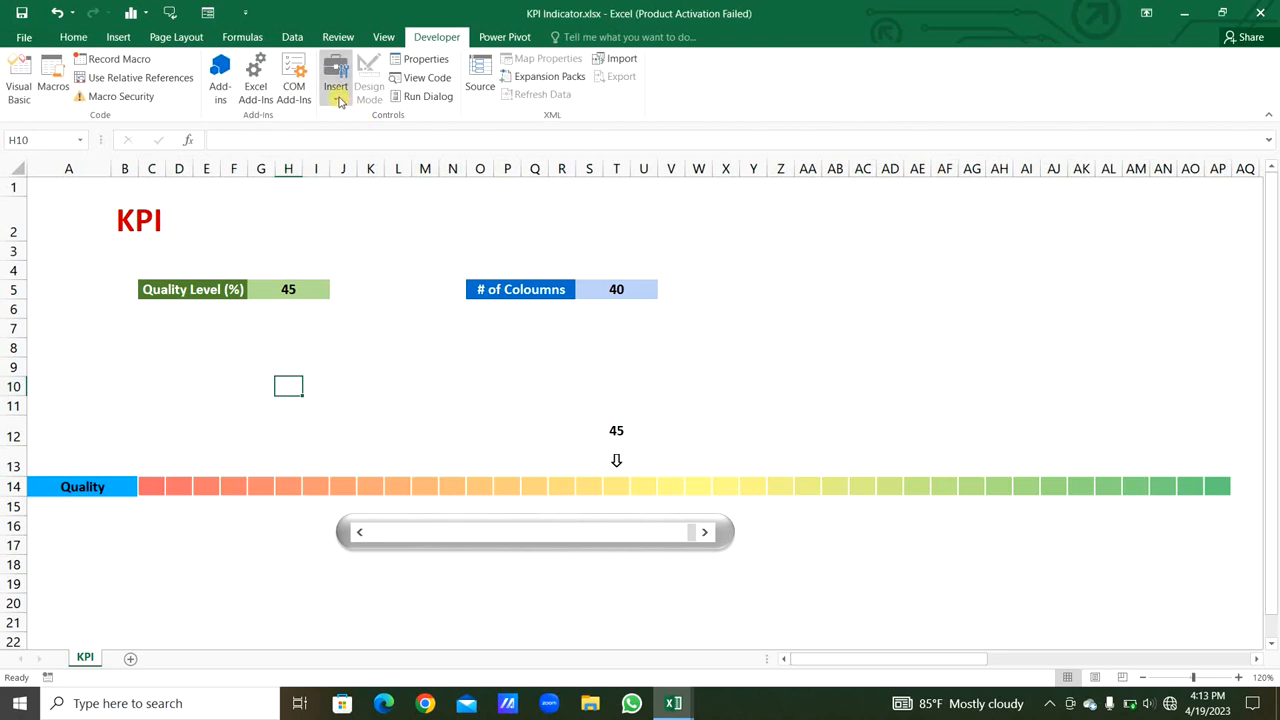
# - Insert a small spin button form control directly beside the Quality Level (%) value in row 5
pyautogui.click(335, 86)
pyautogui.click(373, 136)
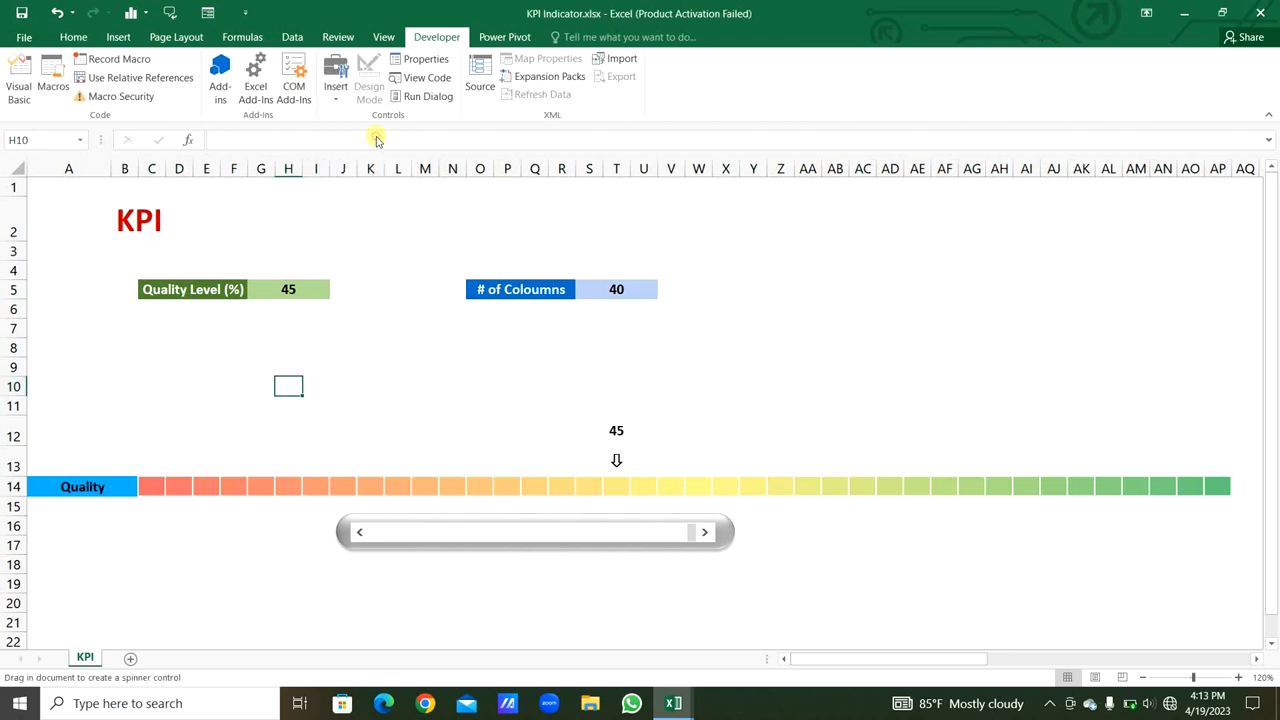
pyautogui.moveTo(330, 278); pyautogui.dragTo(352, 318)
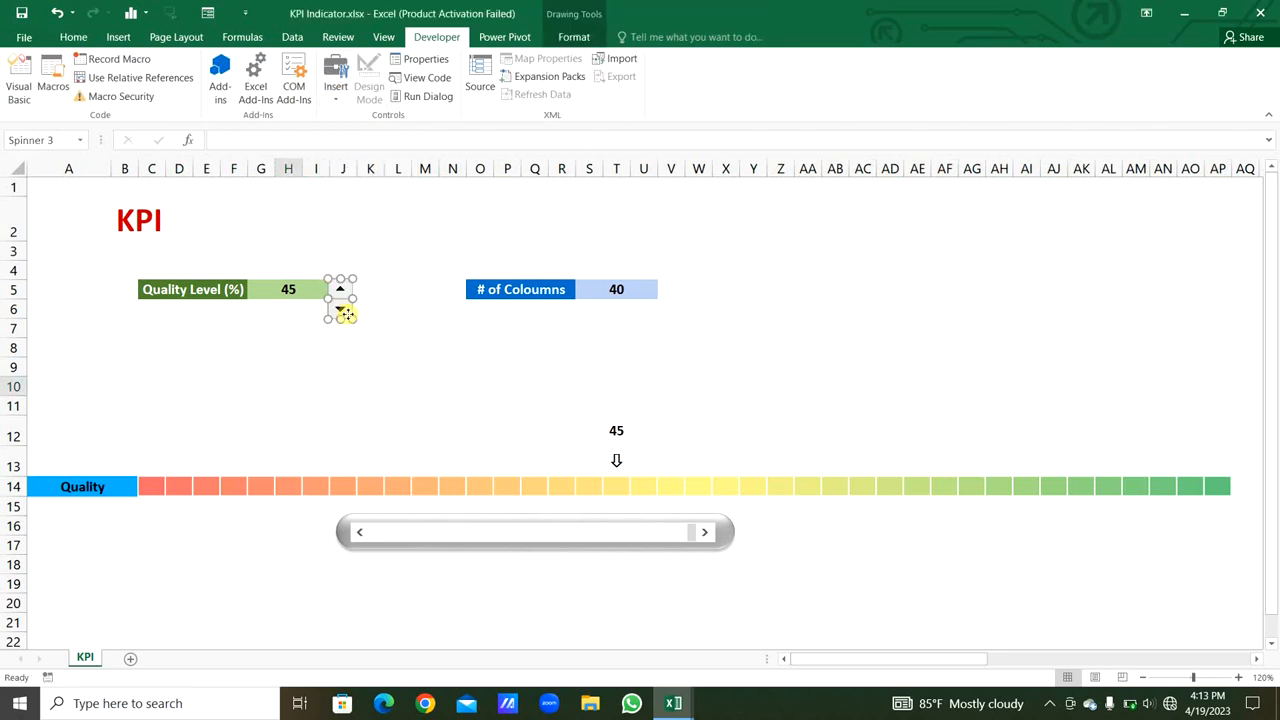
# - Configure the spin button with current value 40, maximum value 100 and cell link $G$5
pyautogui.rightClick(345, 314)
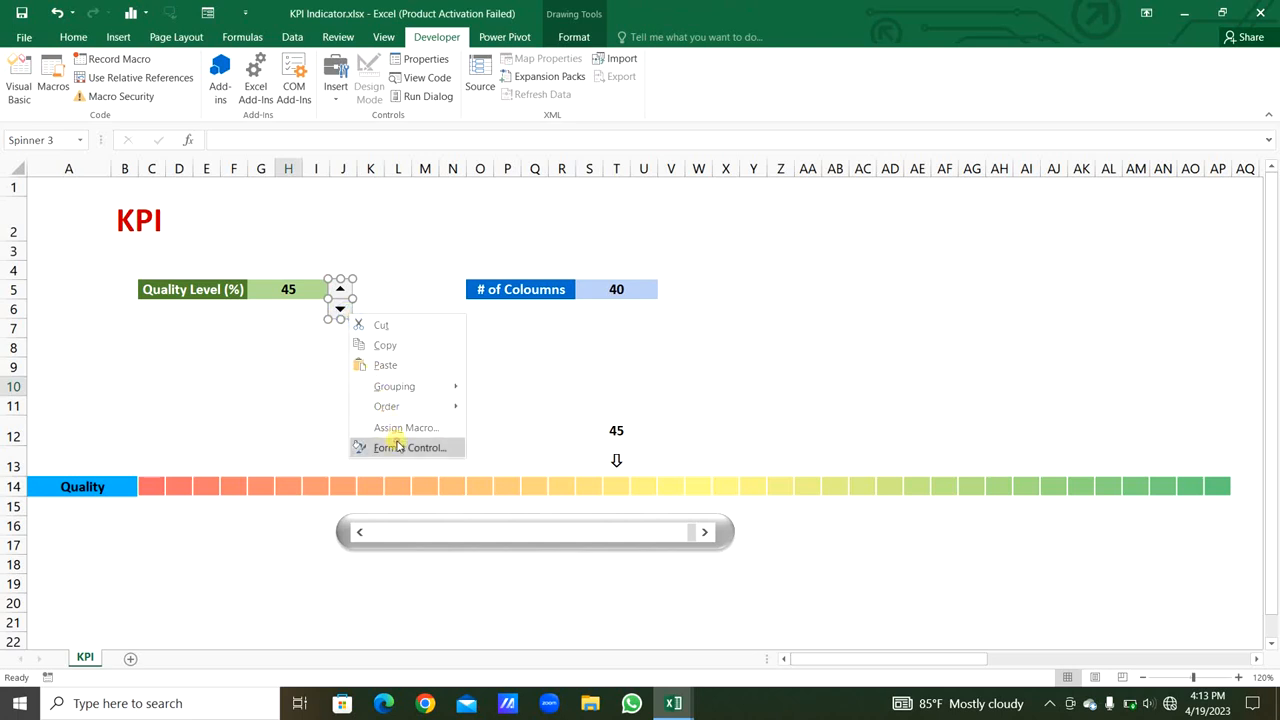
pyautogui.click(398, 447)
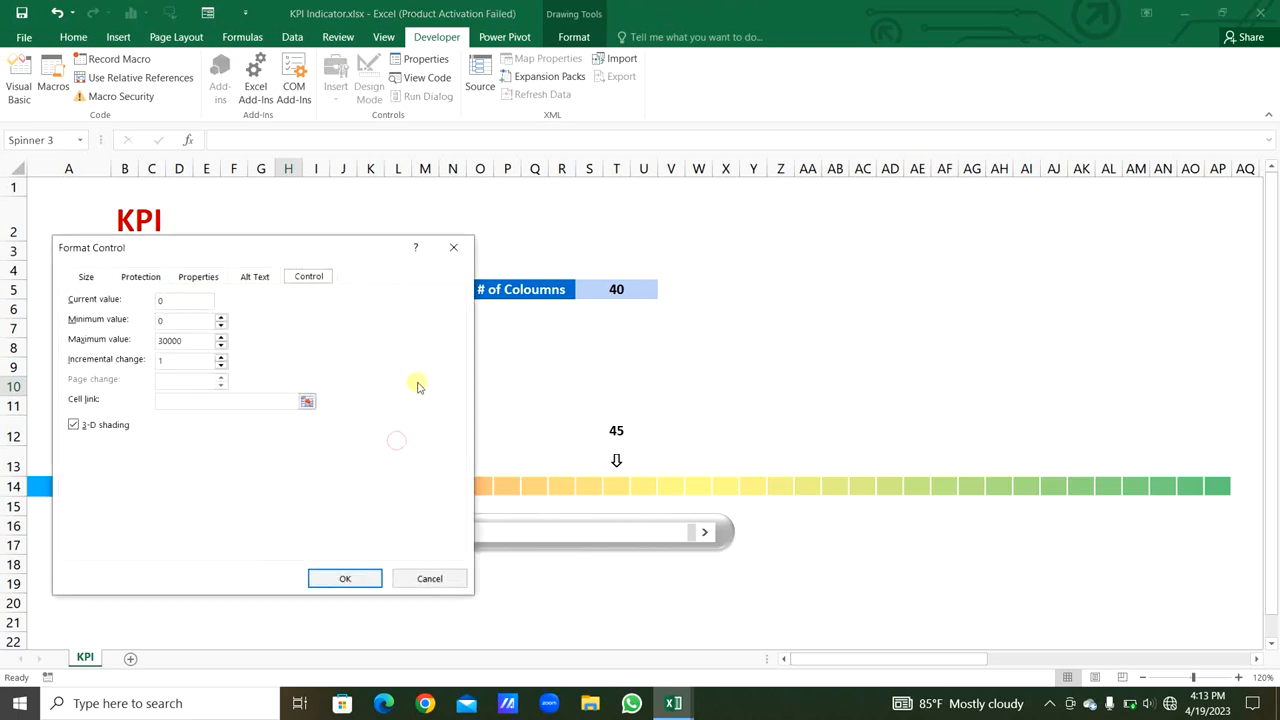
pyautogui.click(179, 303)
pyautogui.moveTo(196, 344); pyautogui.dragTo(143, 344)
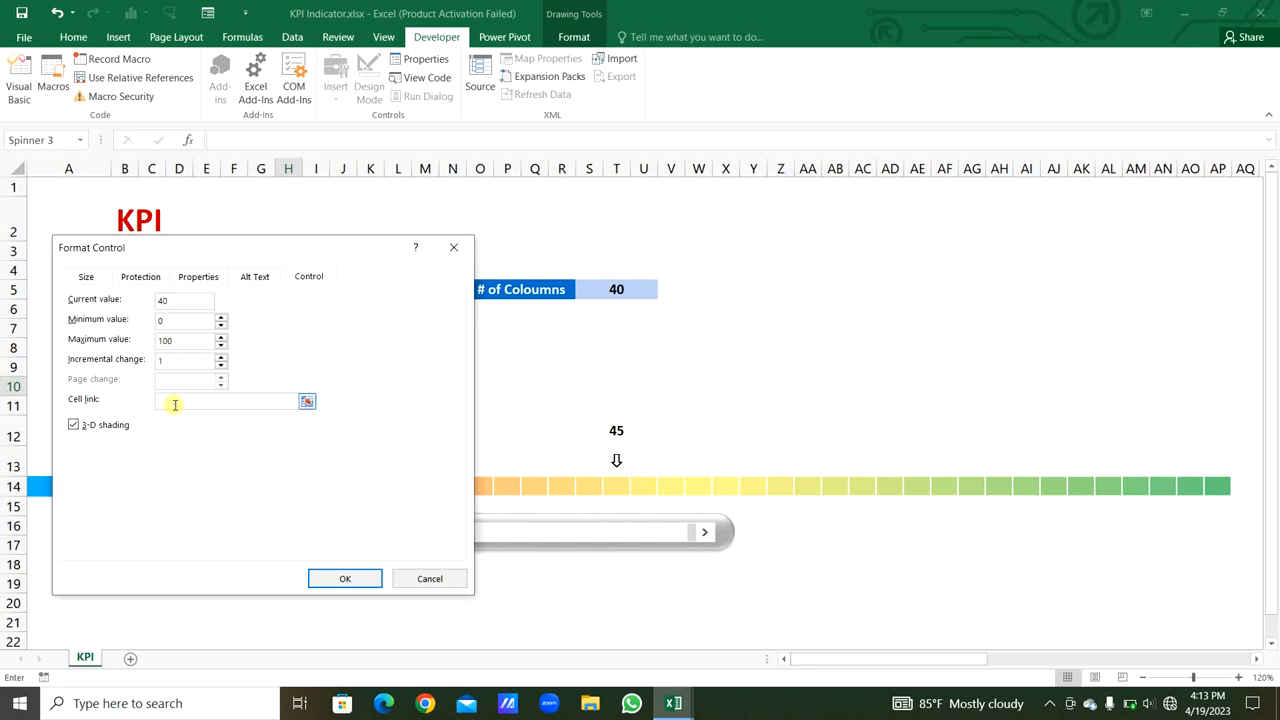
pyautogui.moveTo(334, 246); pyautogui.dragTo(620, 242)
pyautogui.click(300, 290)
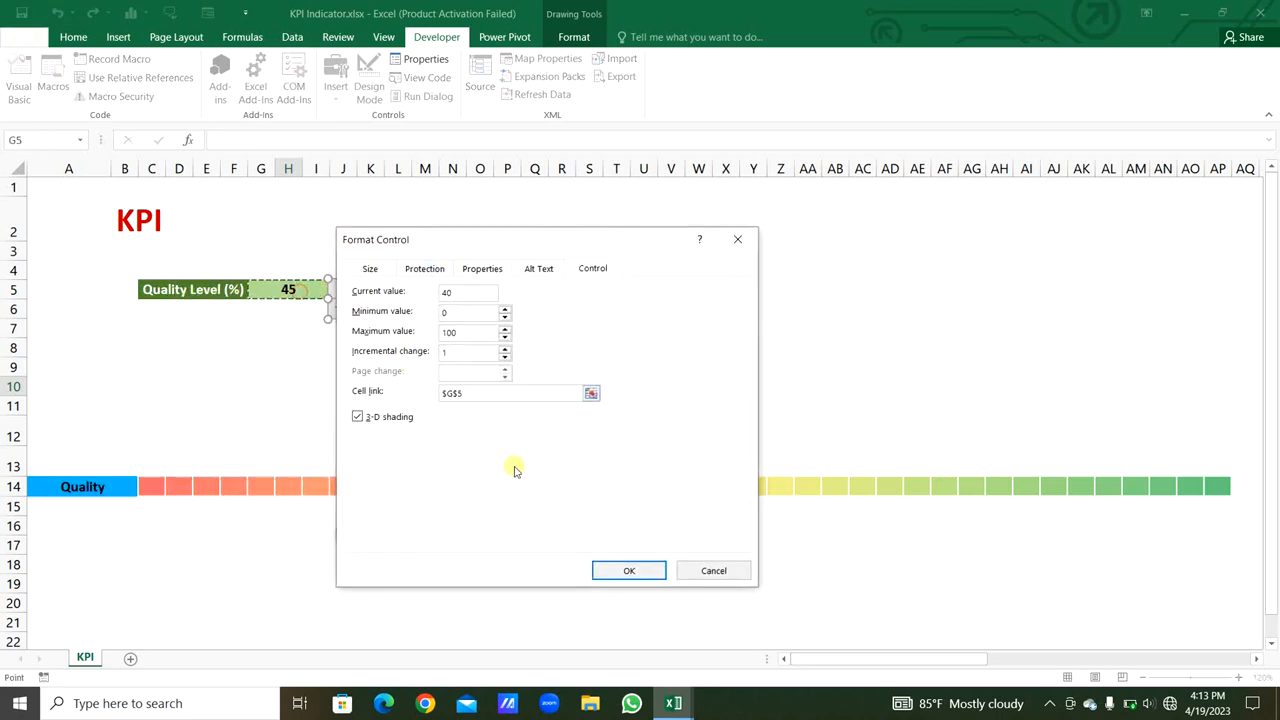
pyautogui.click(605, 570)
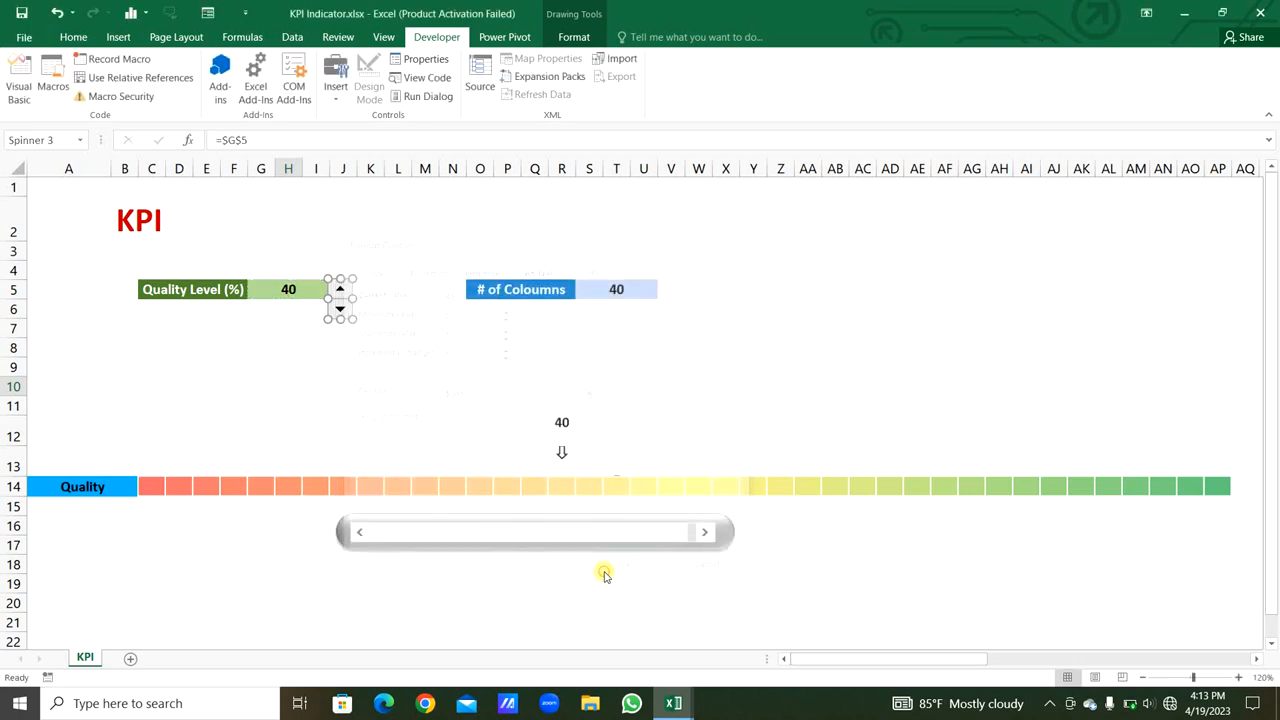
# - Lower the quality level to 27 with the spin button and the number of columns to 35 with the scroll bar
pyautogui.click(753, 381)
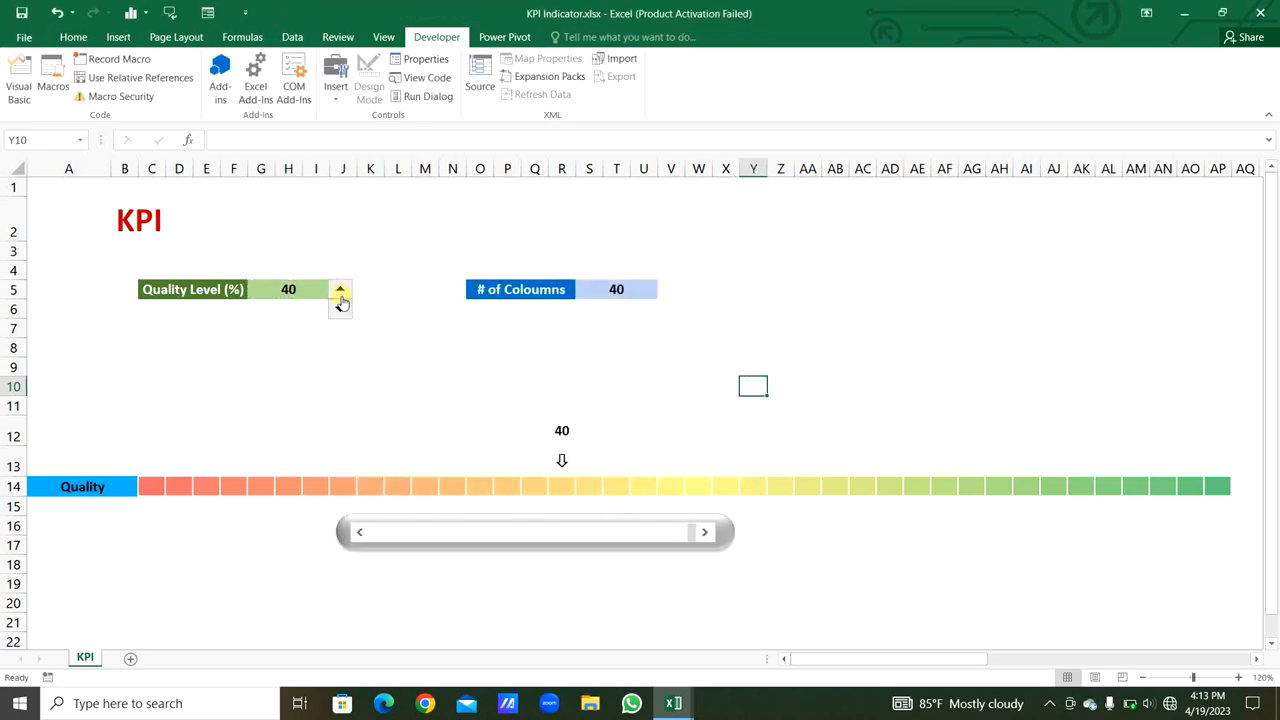
pyautogui.moveTo(341, 312); pyautogui.dragTo(341, 312)
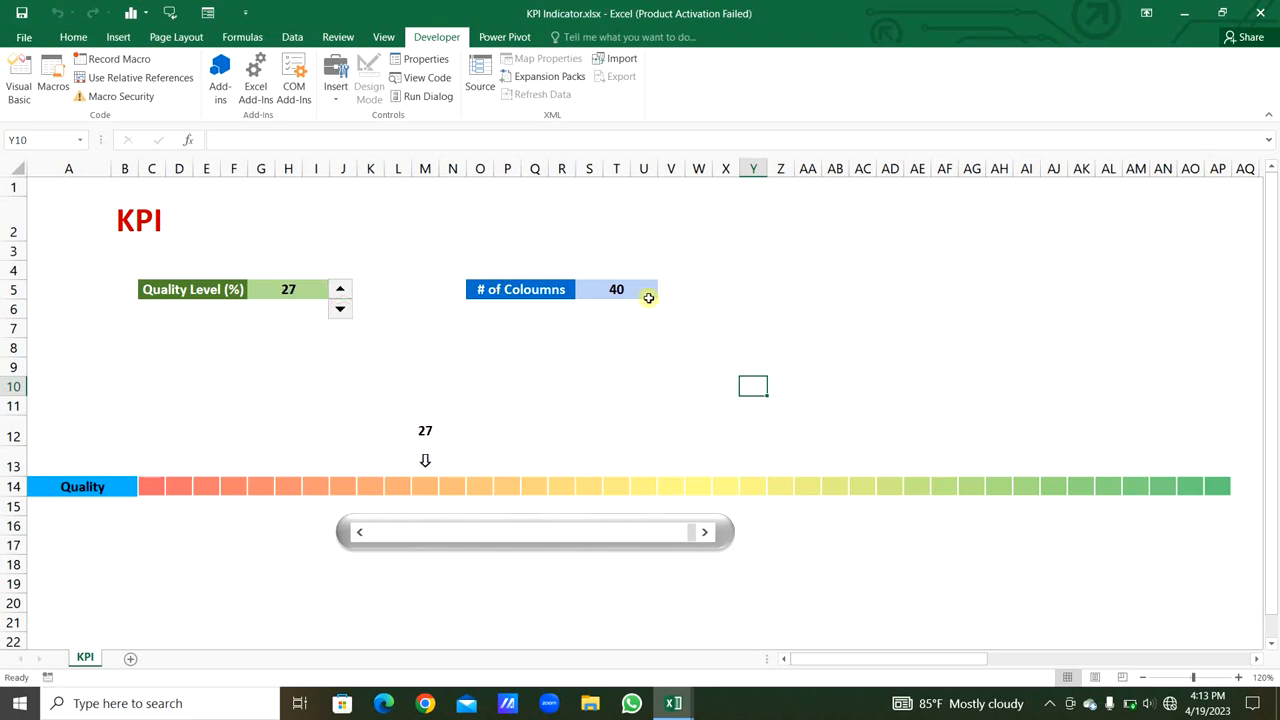
pyautogui.moveTo(620, 535); pyautogui.dragTo(623, 532)
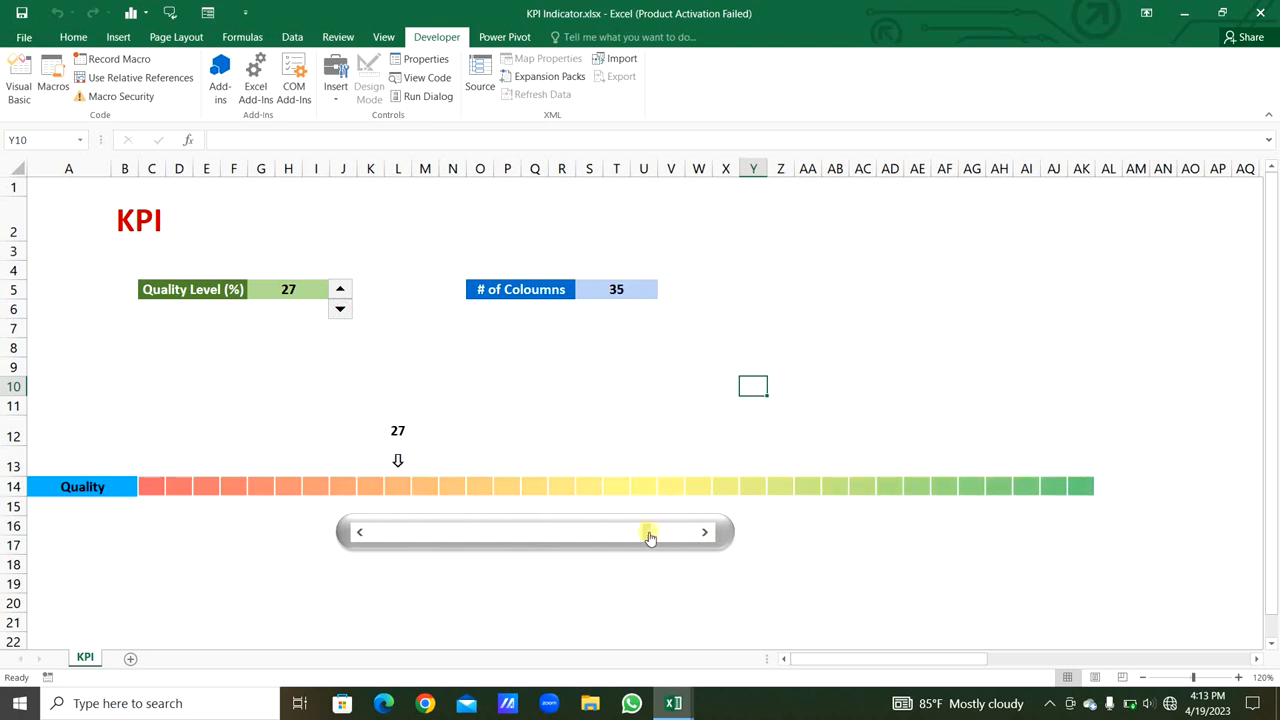